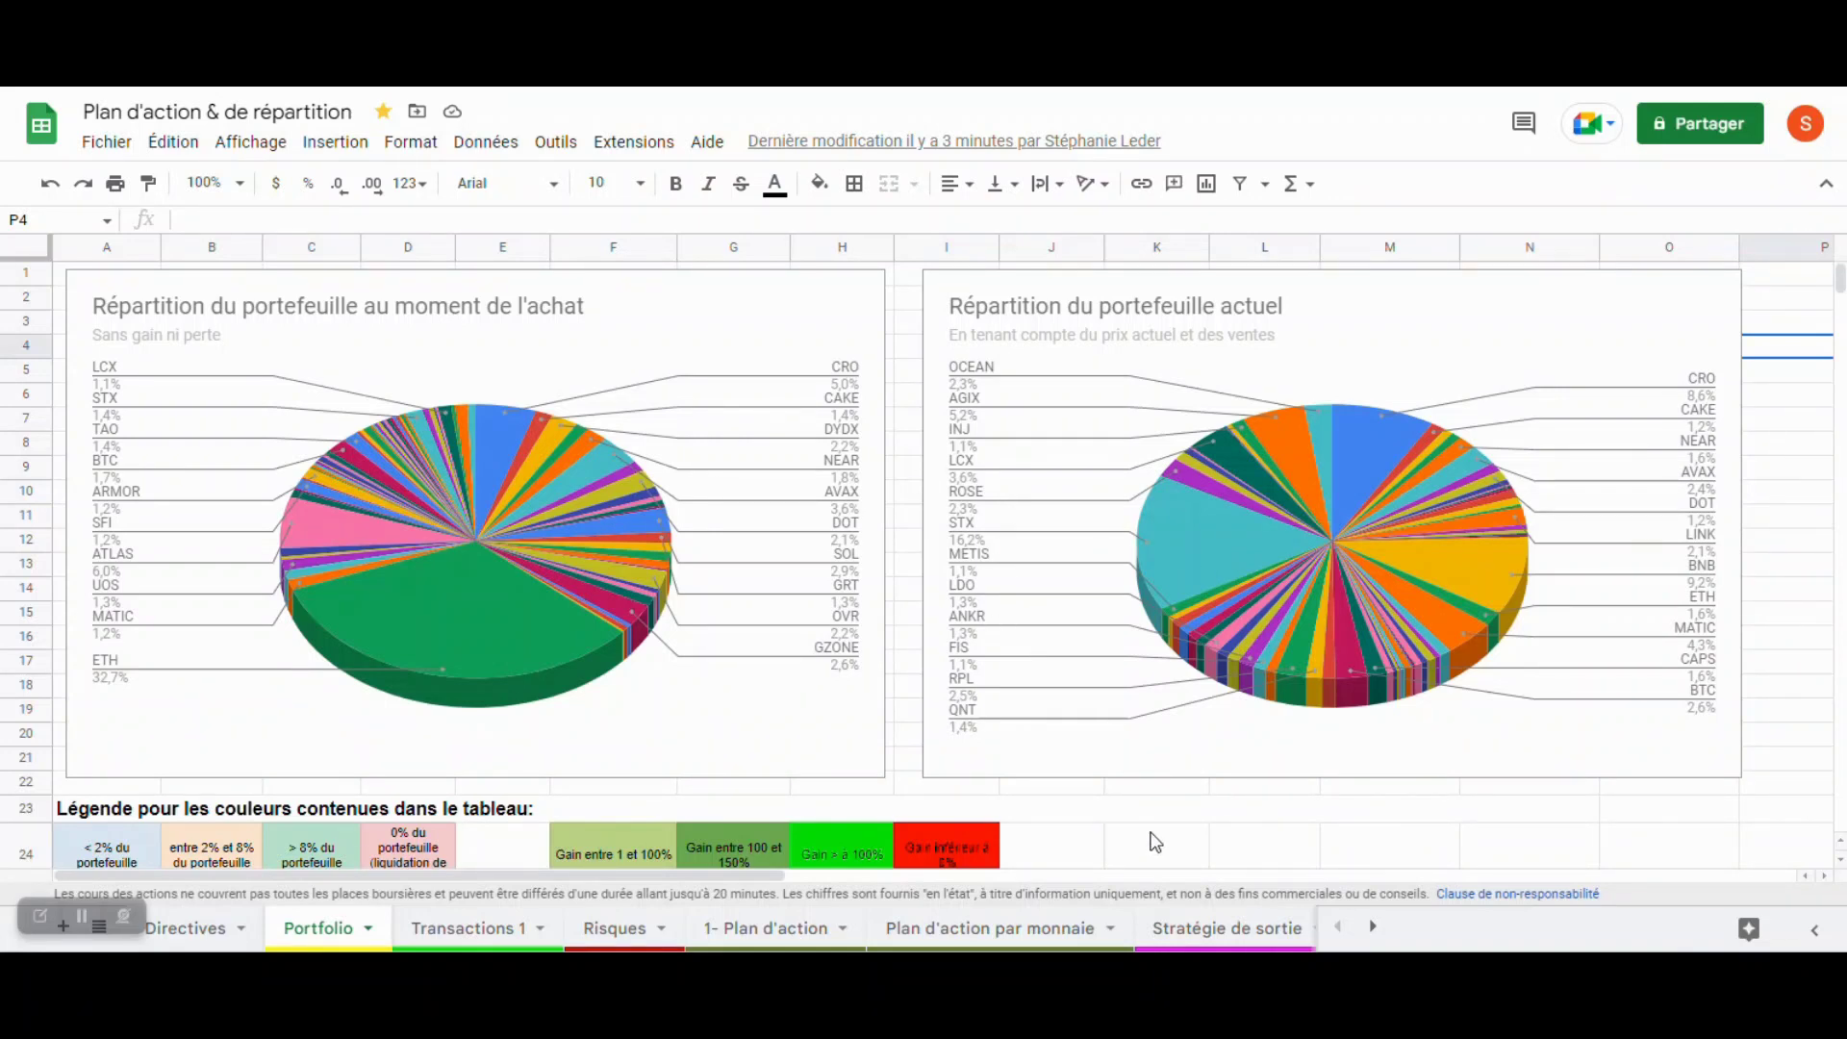
# Review the Portfolio sheet's colour legend and crypto table, including the total investment, sales and gains/losses columns
pyautogui.scroll(-1, 1156, 843)
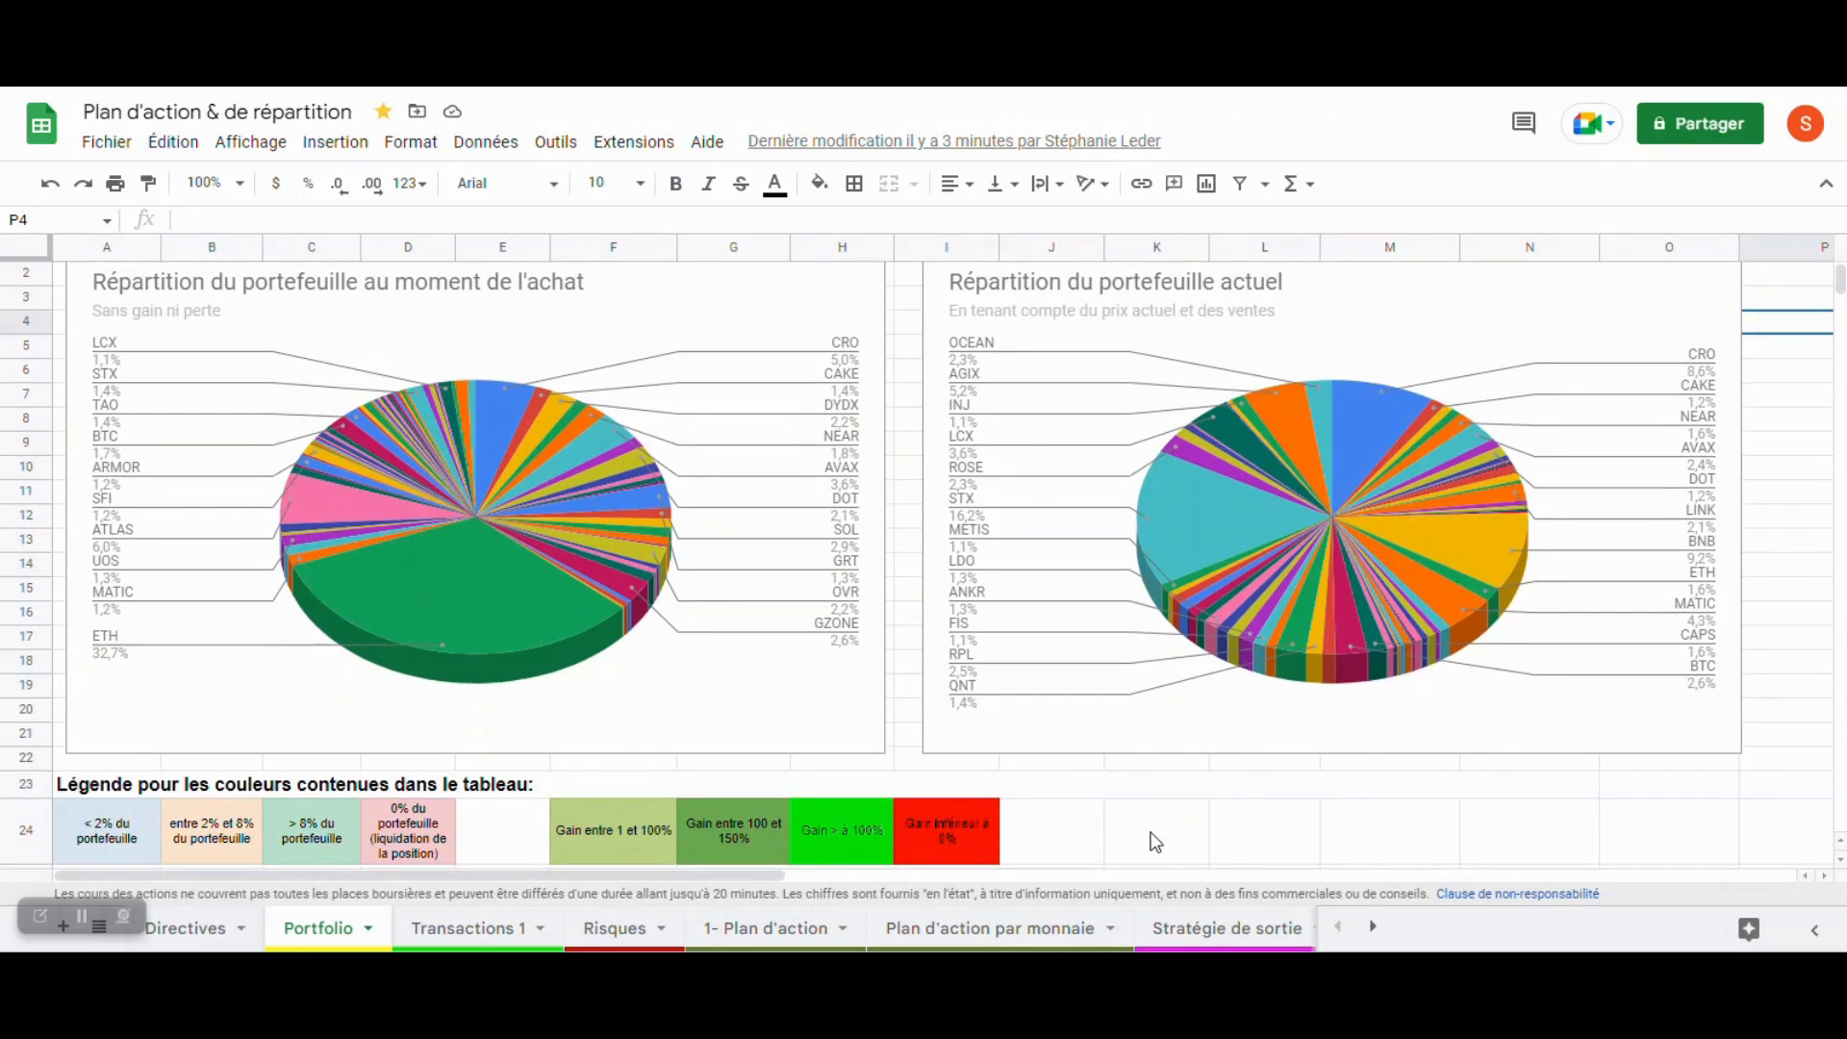
pyautogui.scroll(-5, 1156, 843)
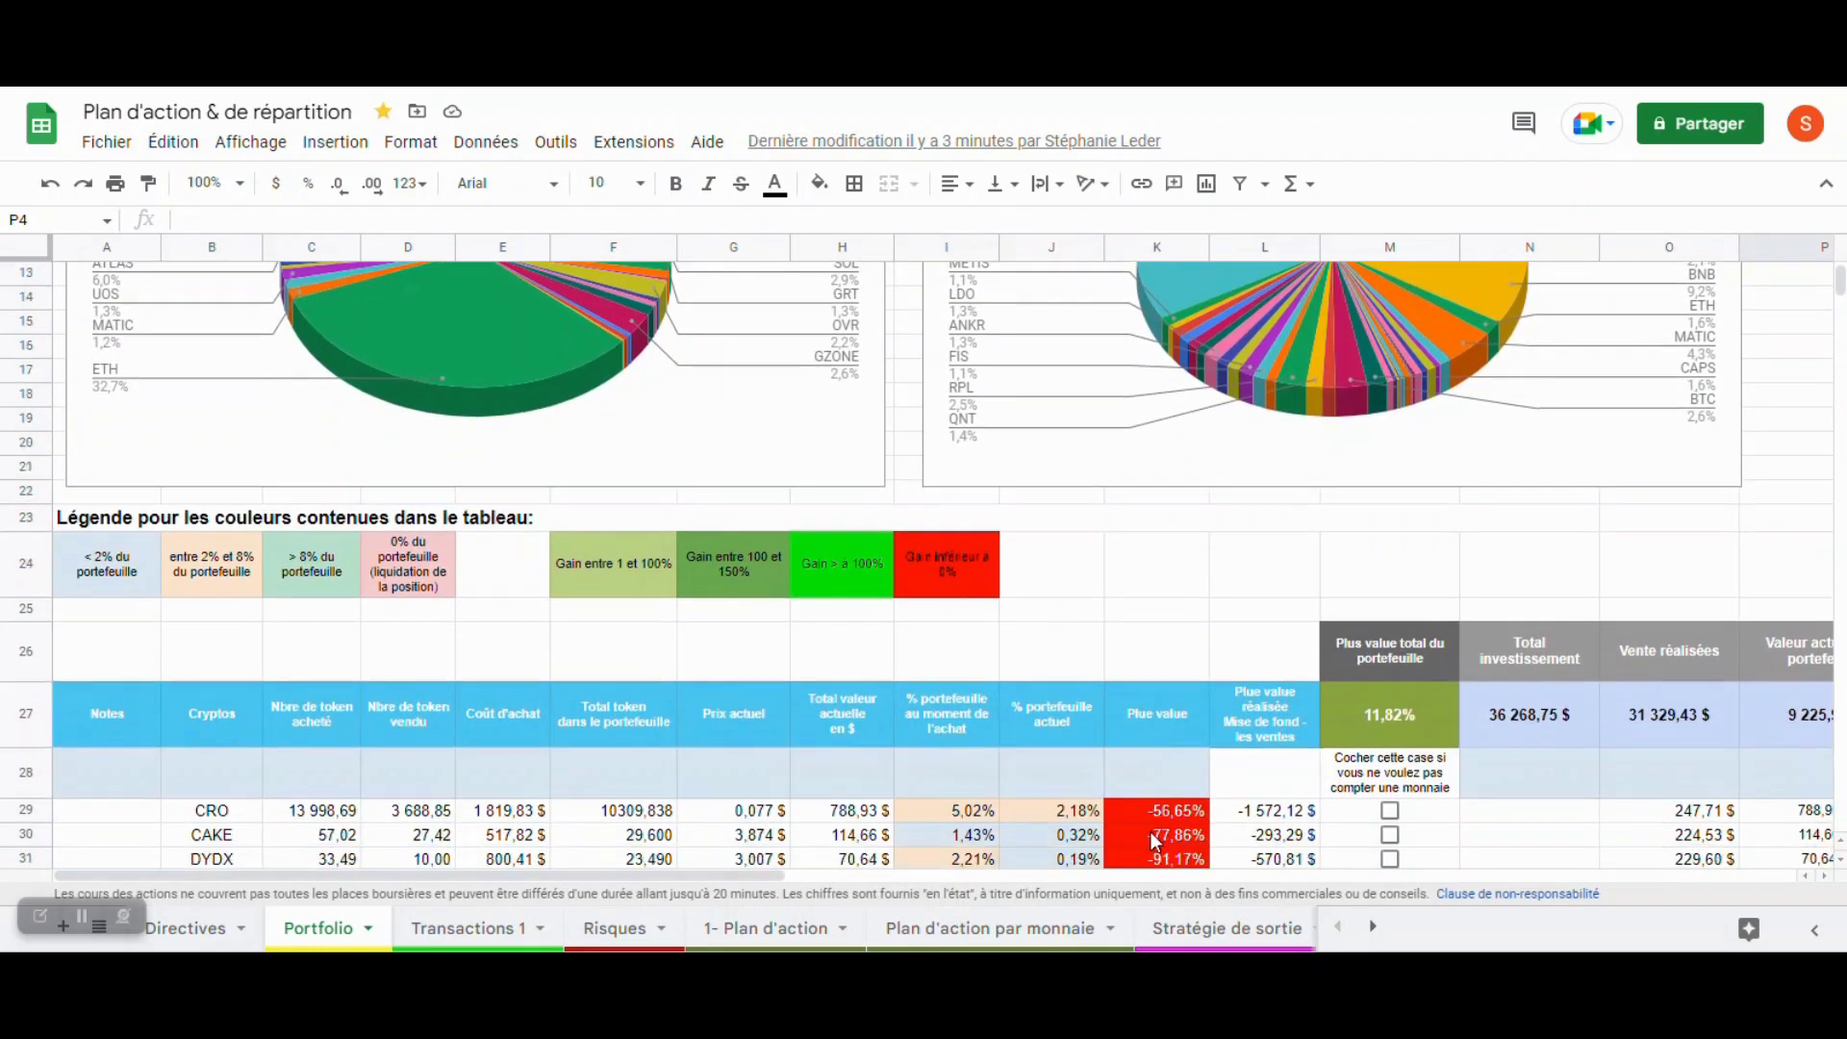
pyautogui.scroll(-2, 1151, 831)
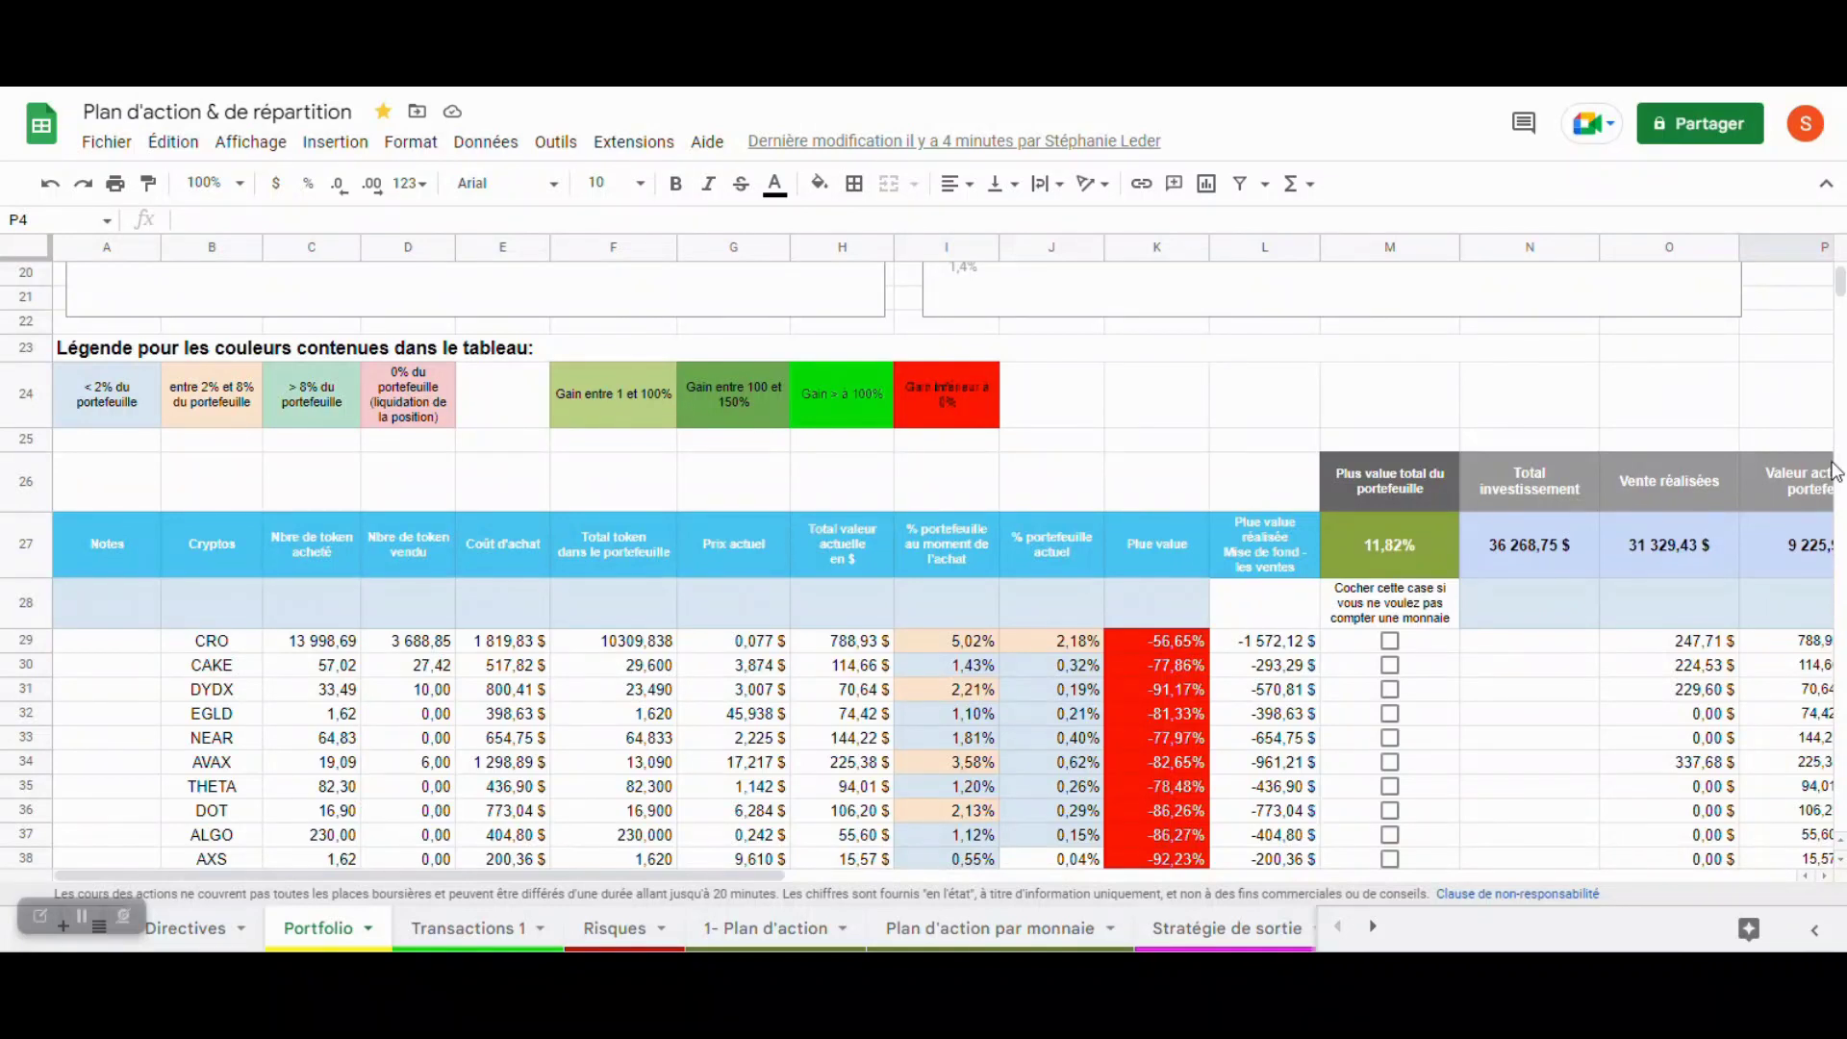
pyautogui.scroll(2, 1536, 517)
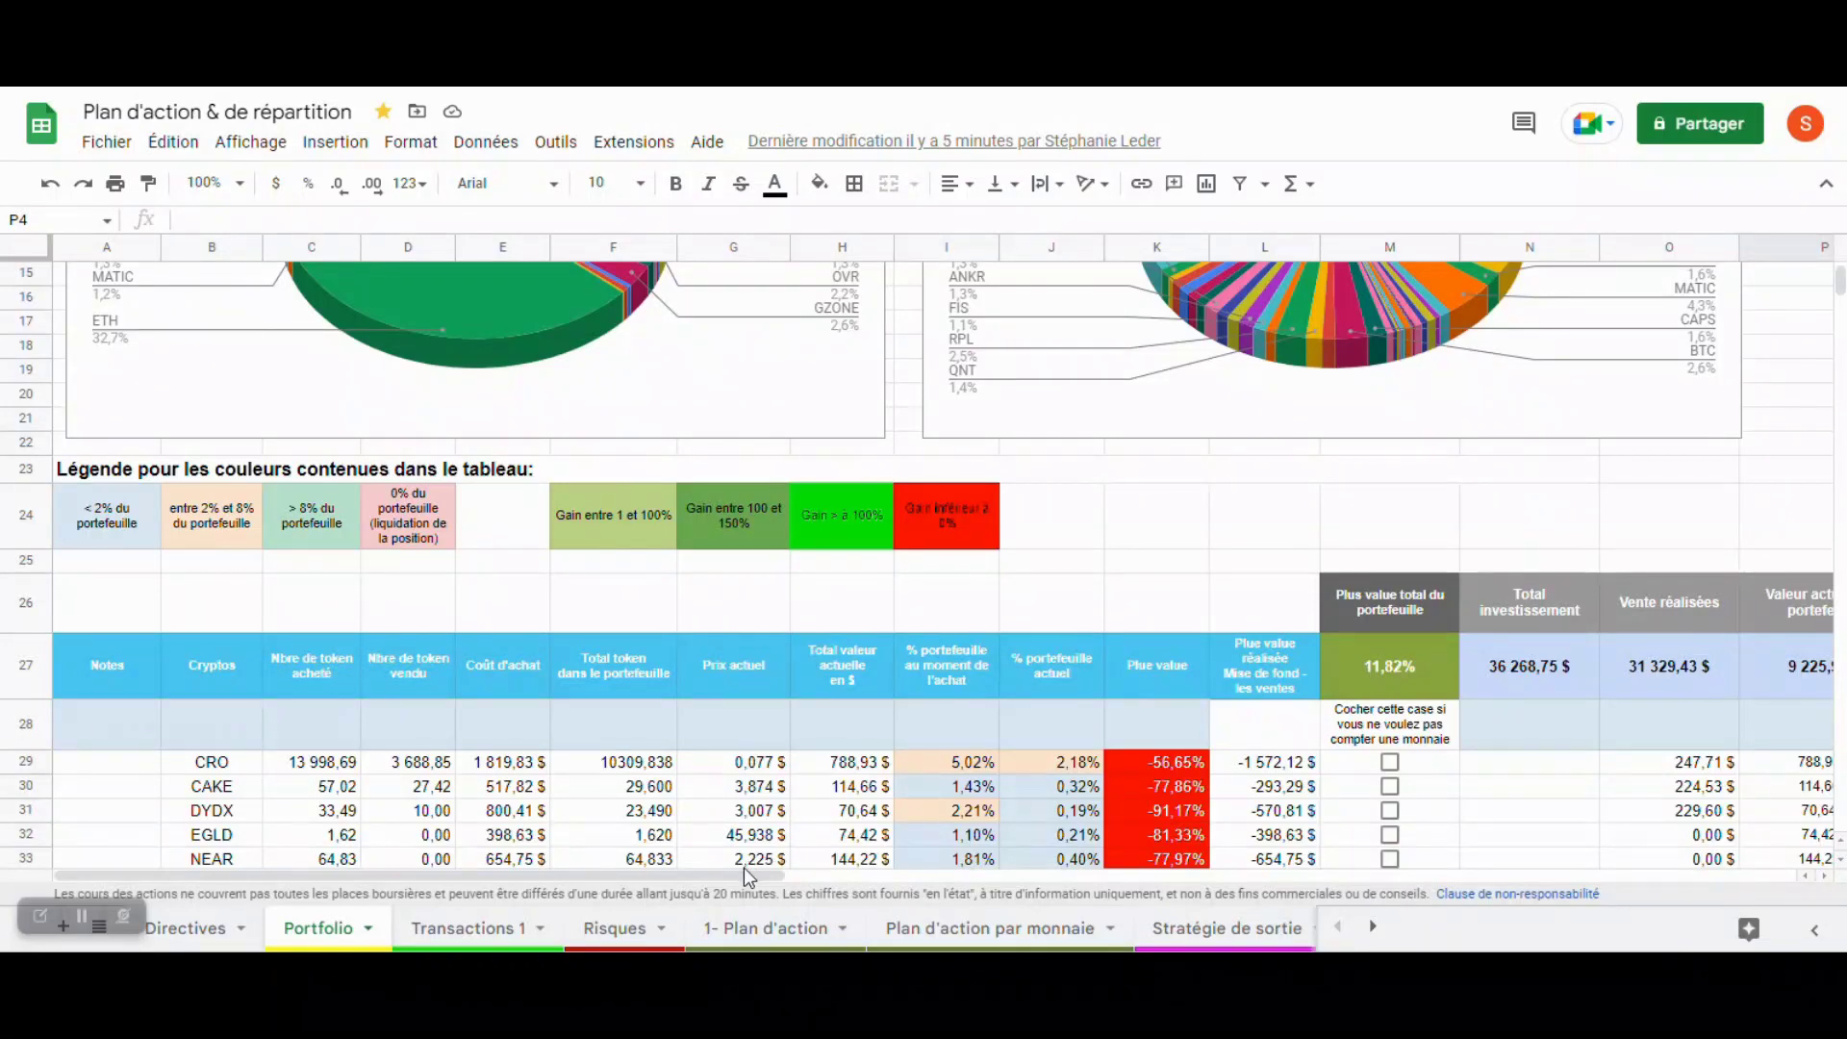
pyautogui.moveTo(743, 875); pyautogui.dragTo(1023, 905)
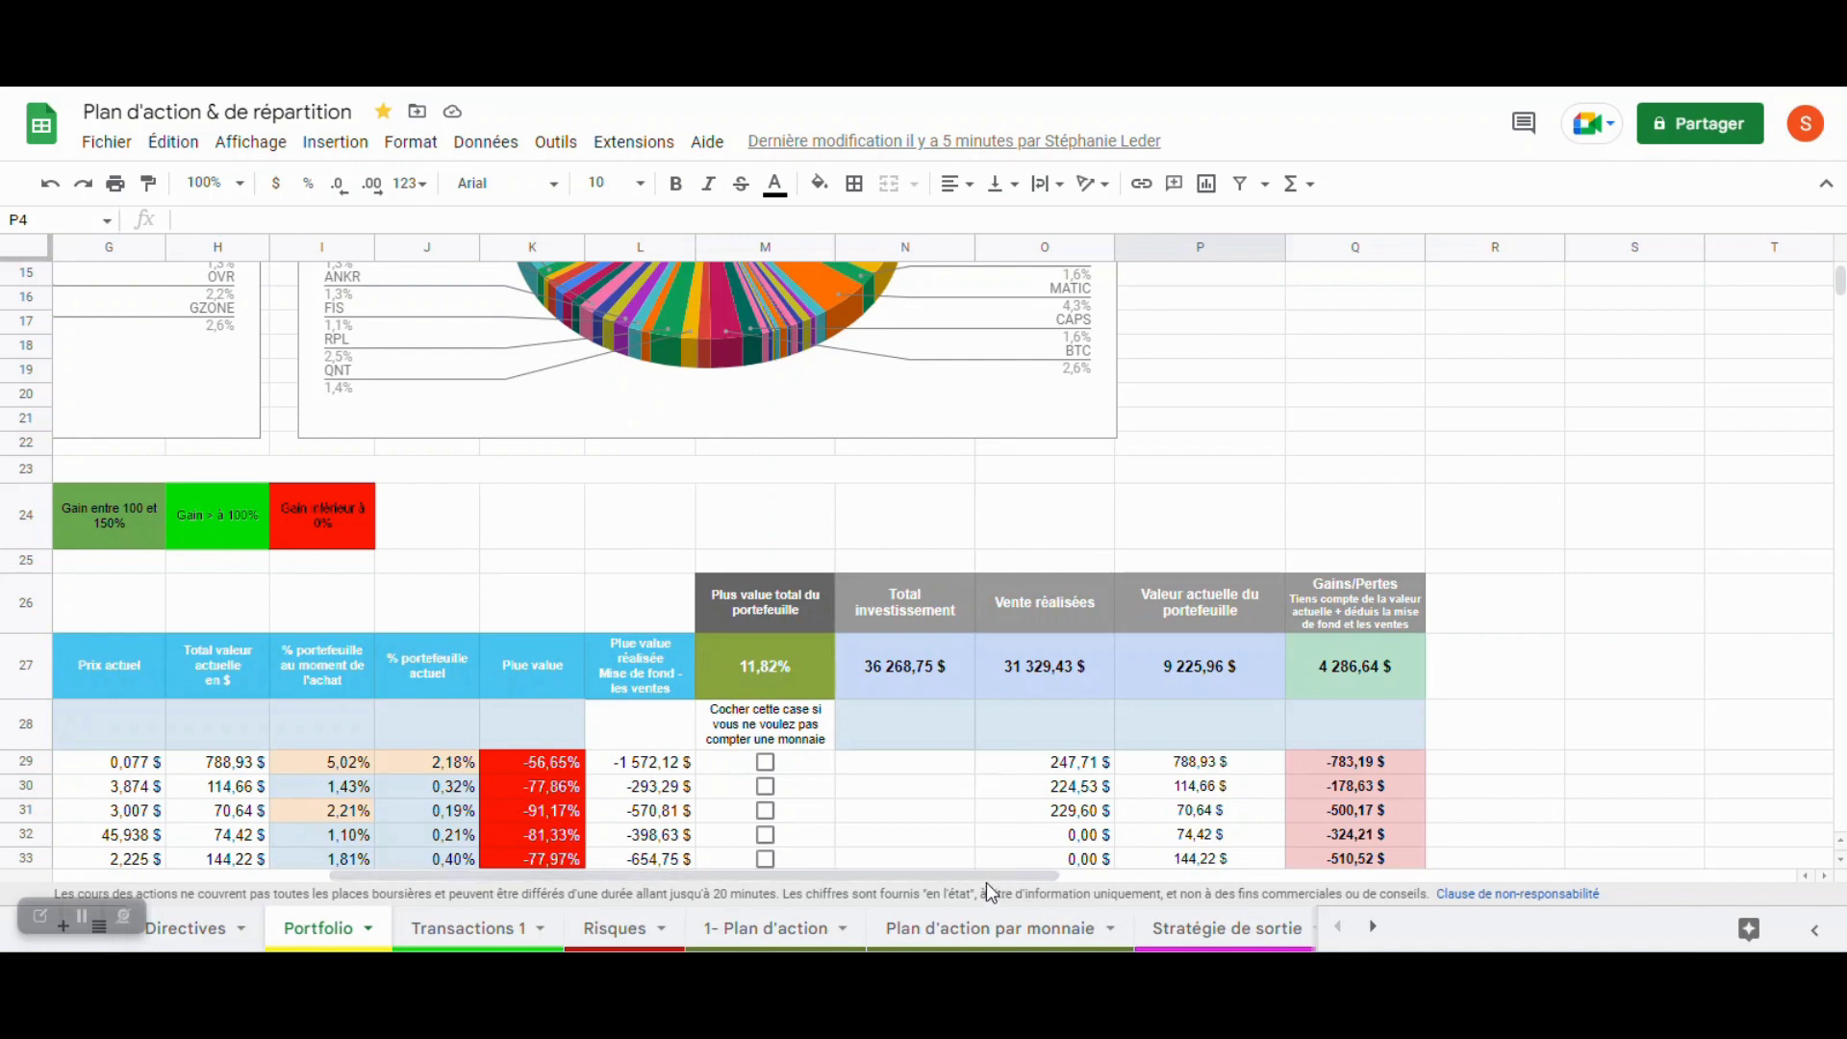
pyautogui.moveTo(962, 876); pyautogui.dragTo(690, 875)
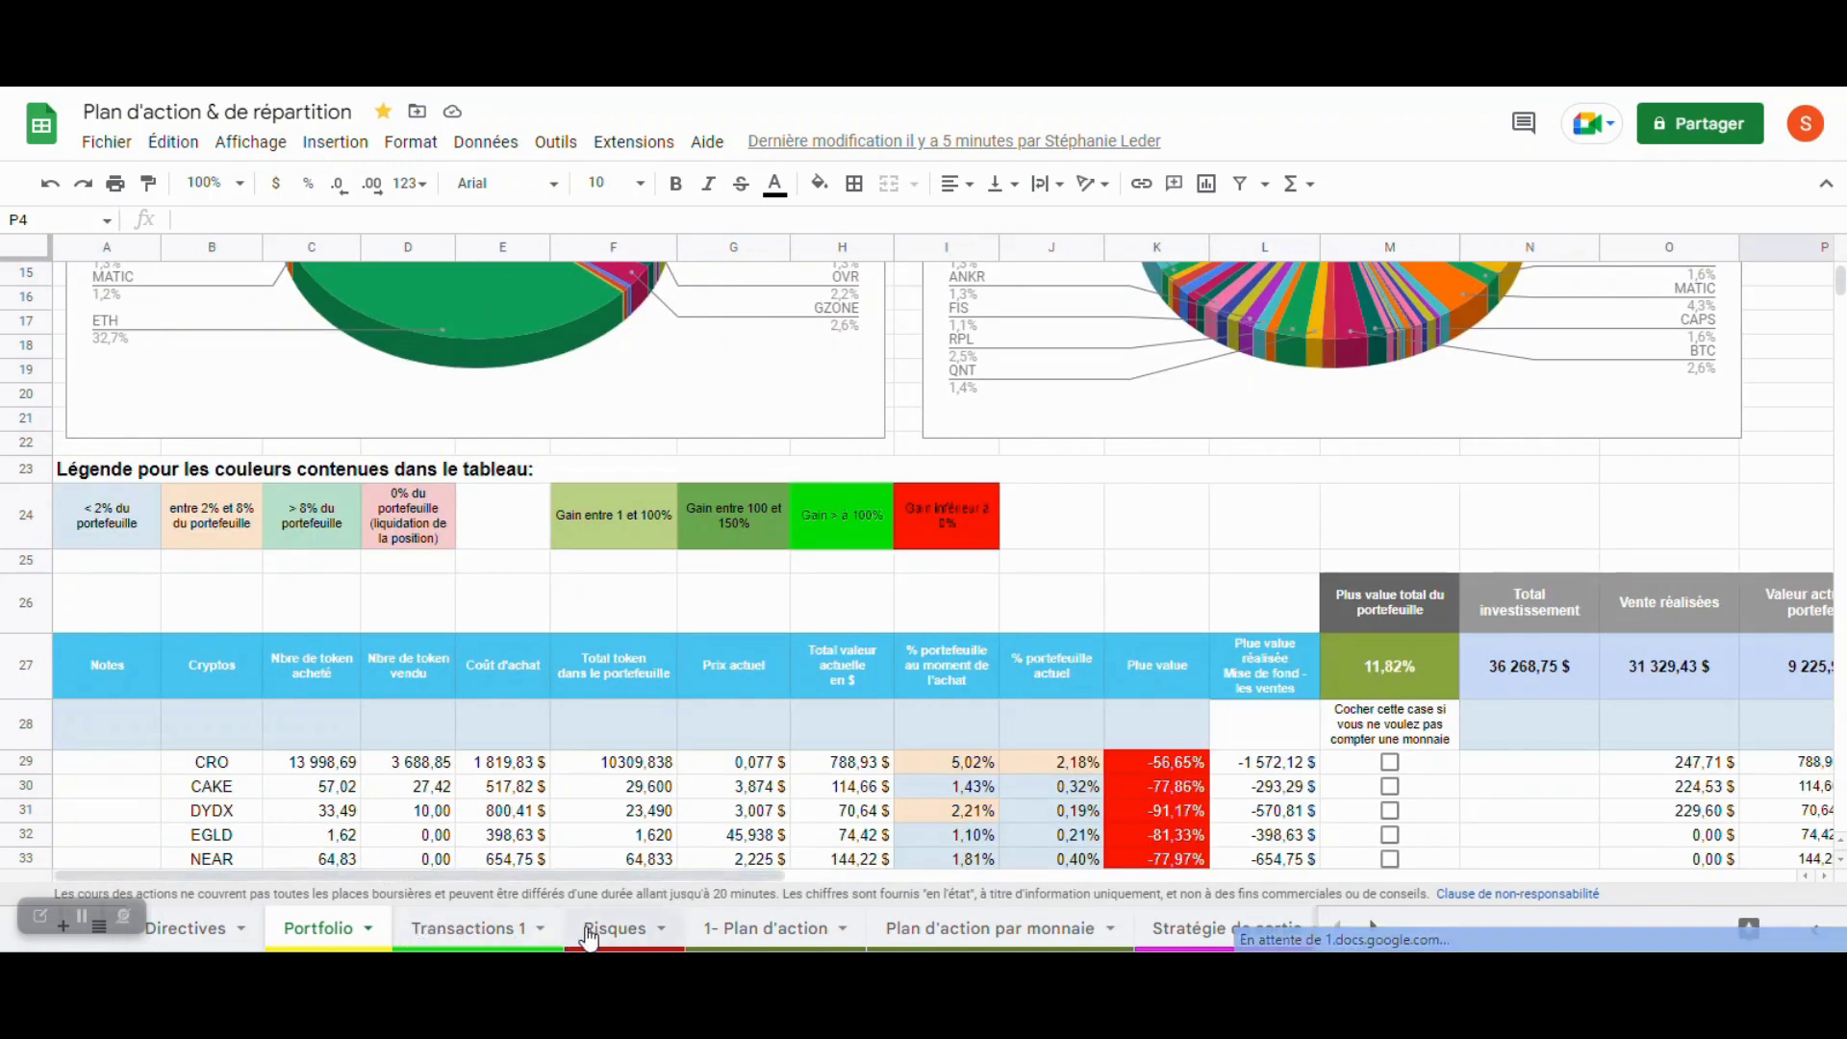
# Compare the risk classifications on the Risques sheet with the investment types recorded on the Transactions 1 sheet
pyautogui.click(587, 929)
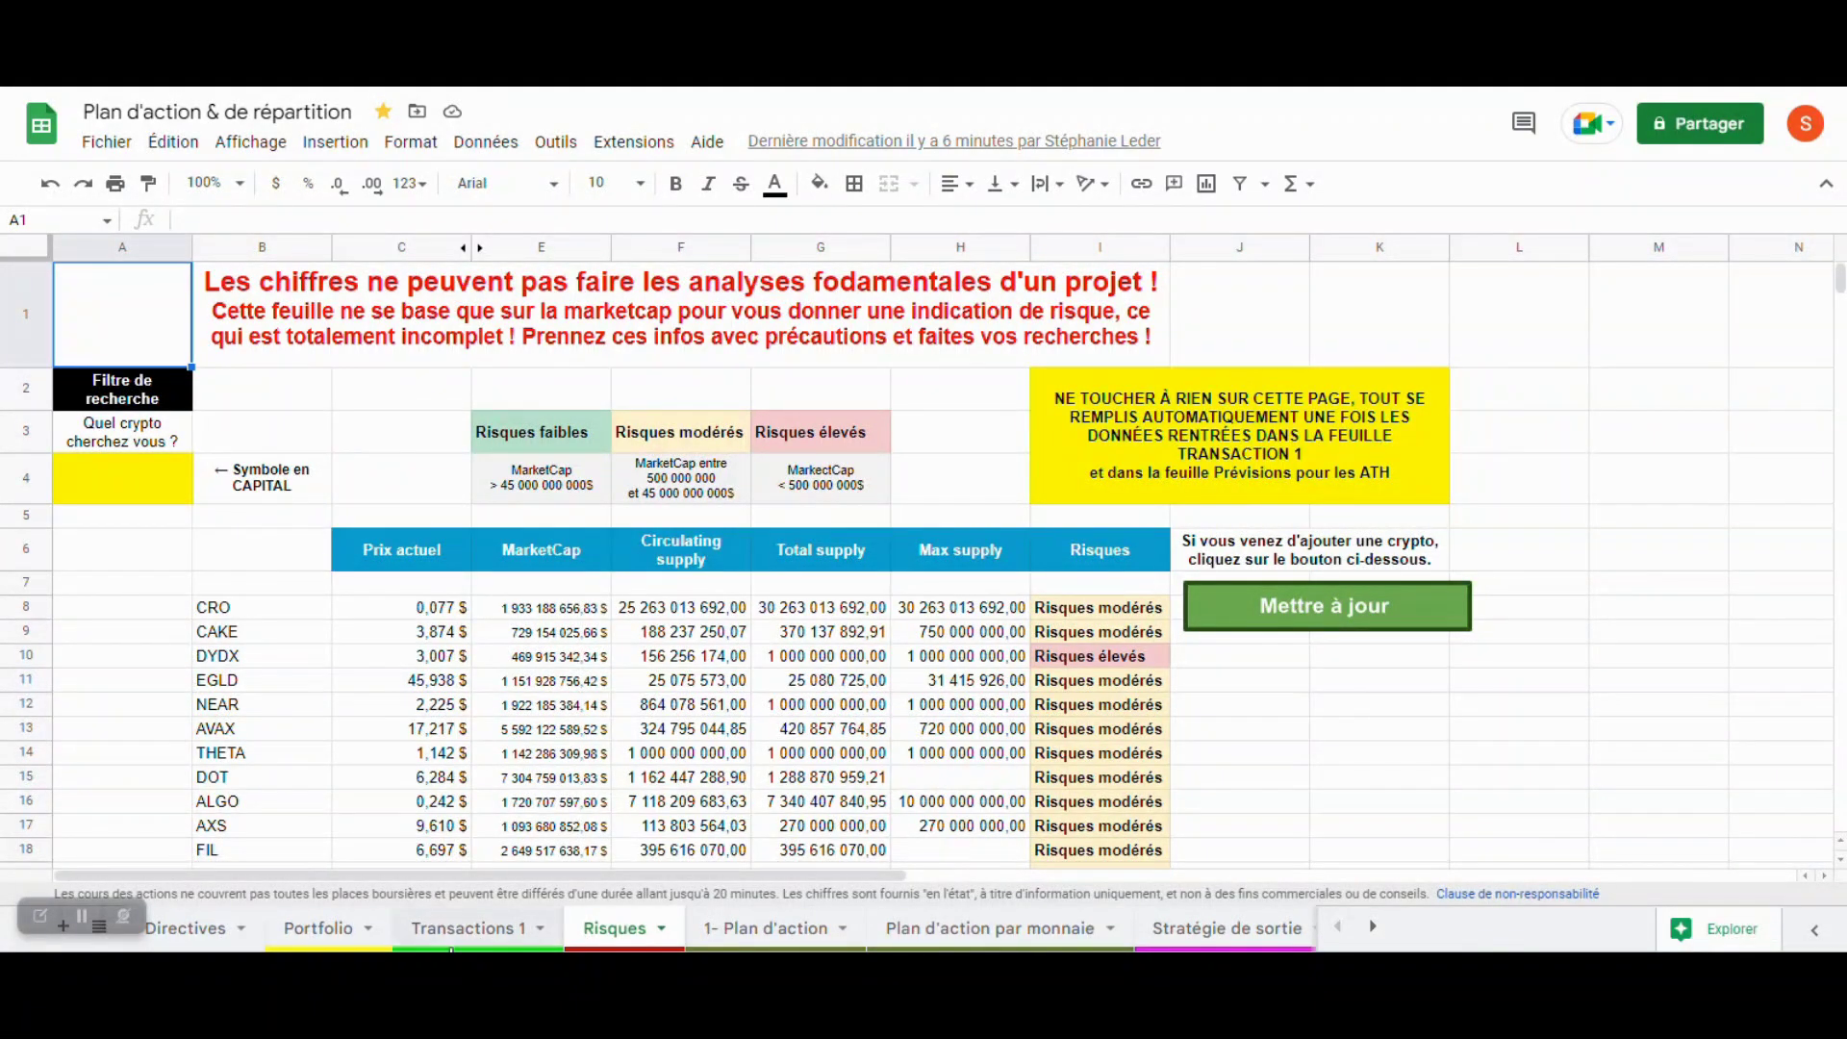
pyautogui.click(472, 933)
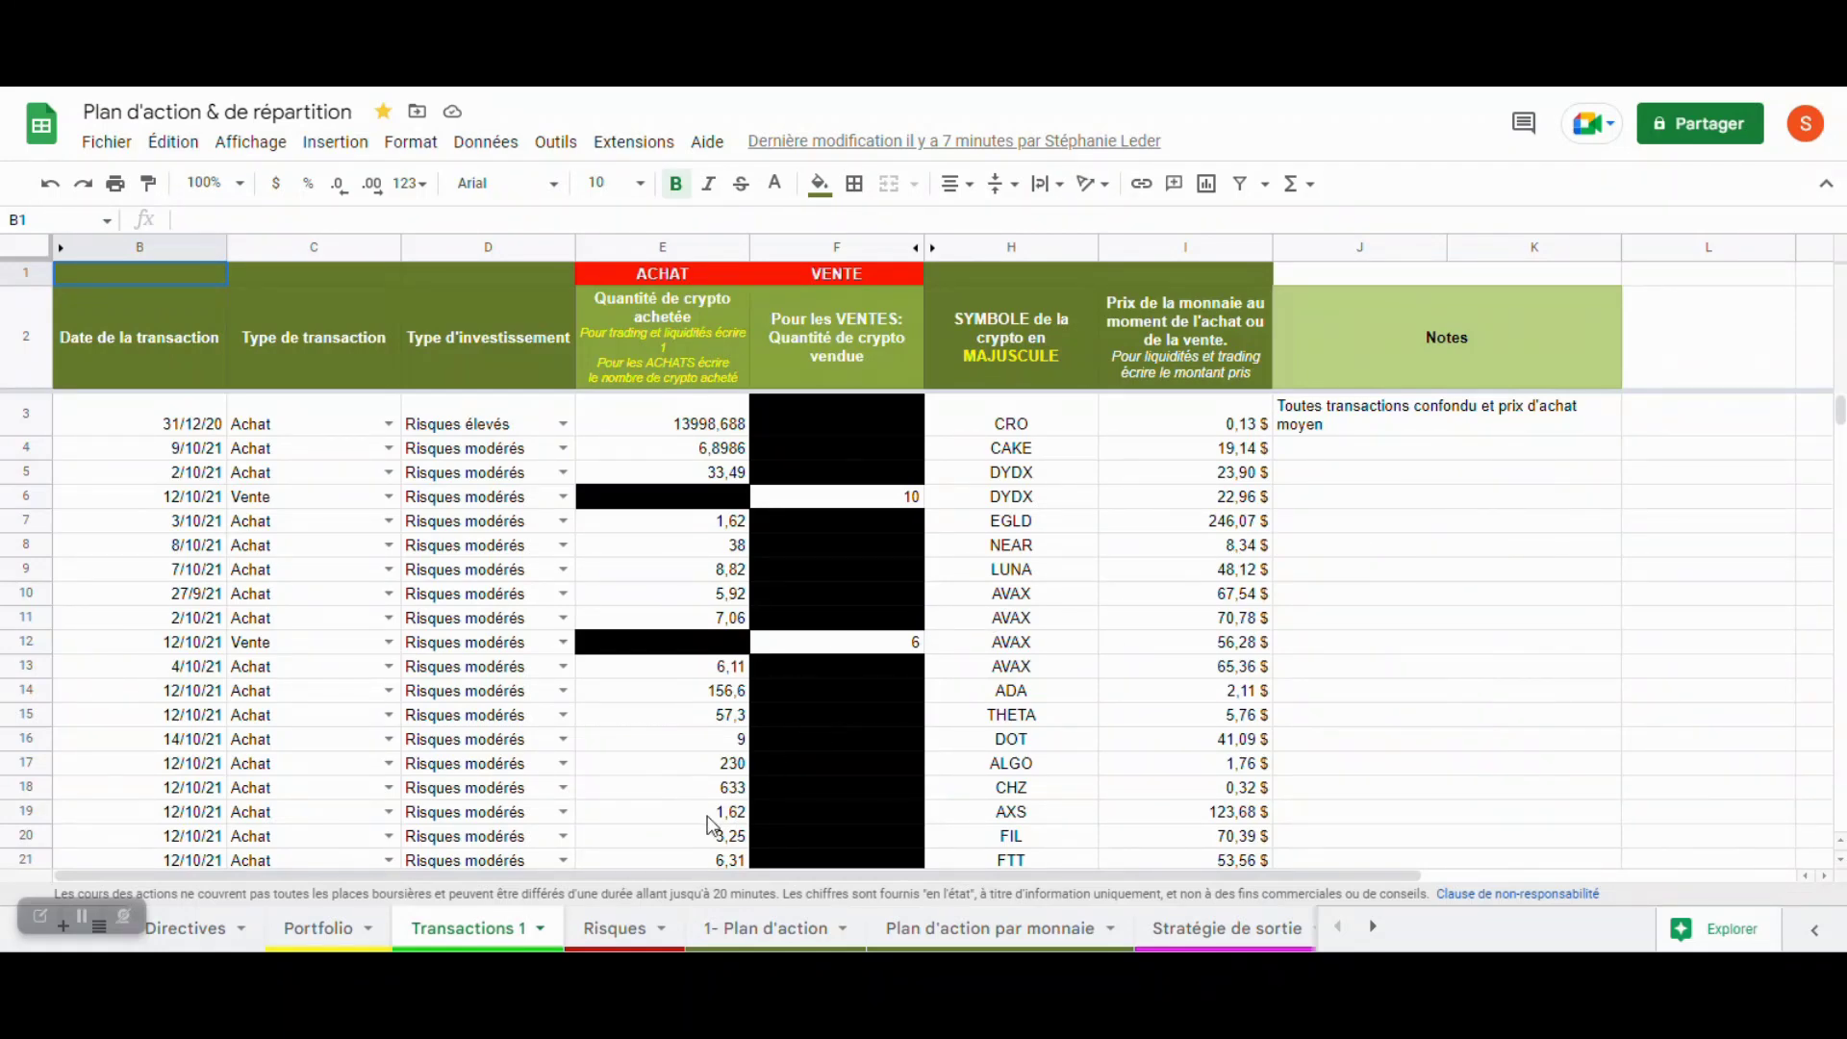
pyautogui.click(628, 933)
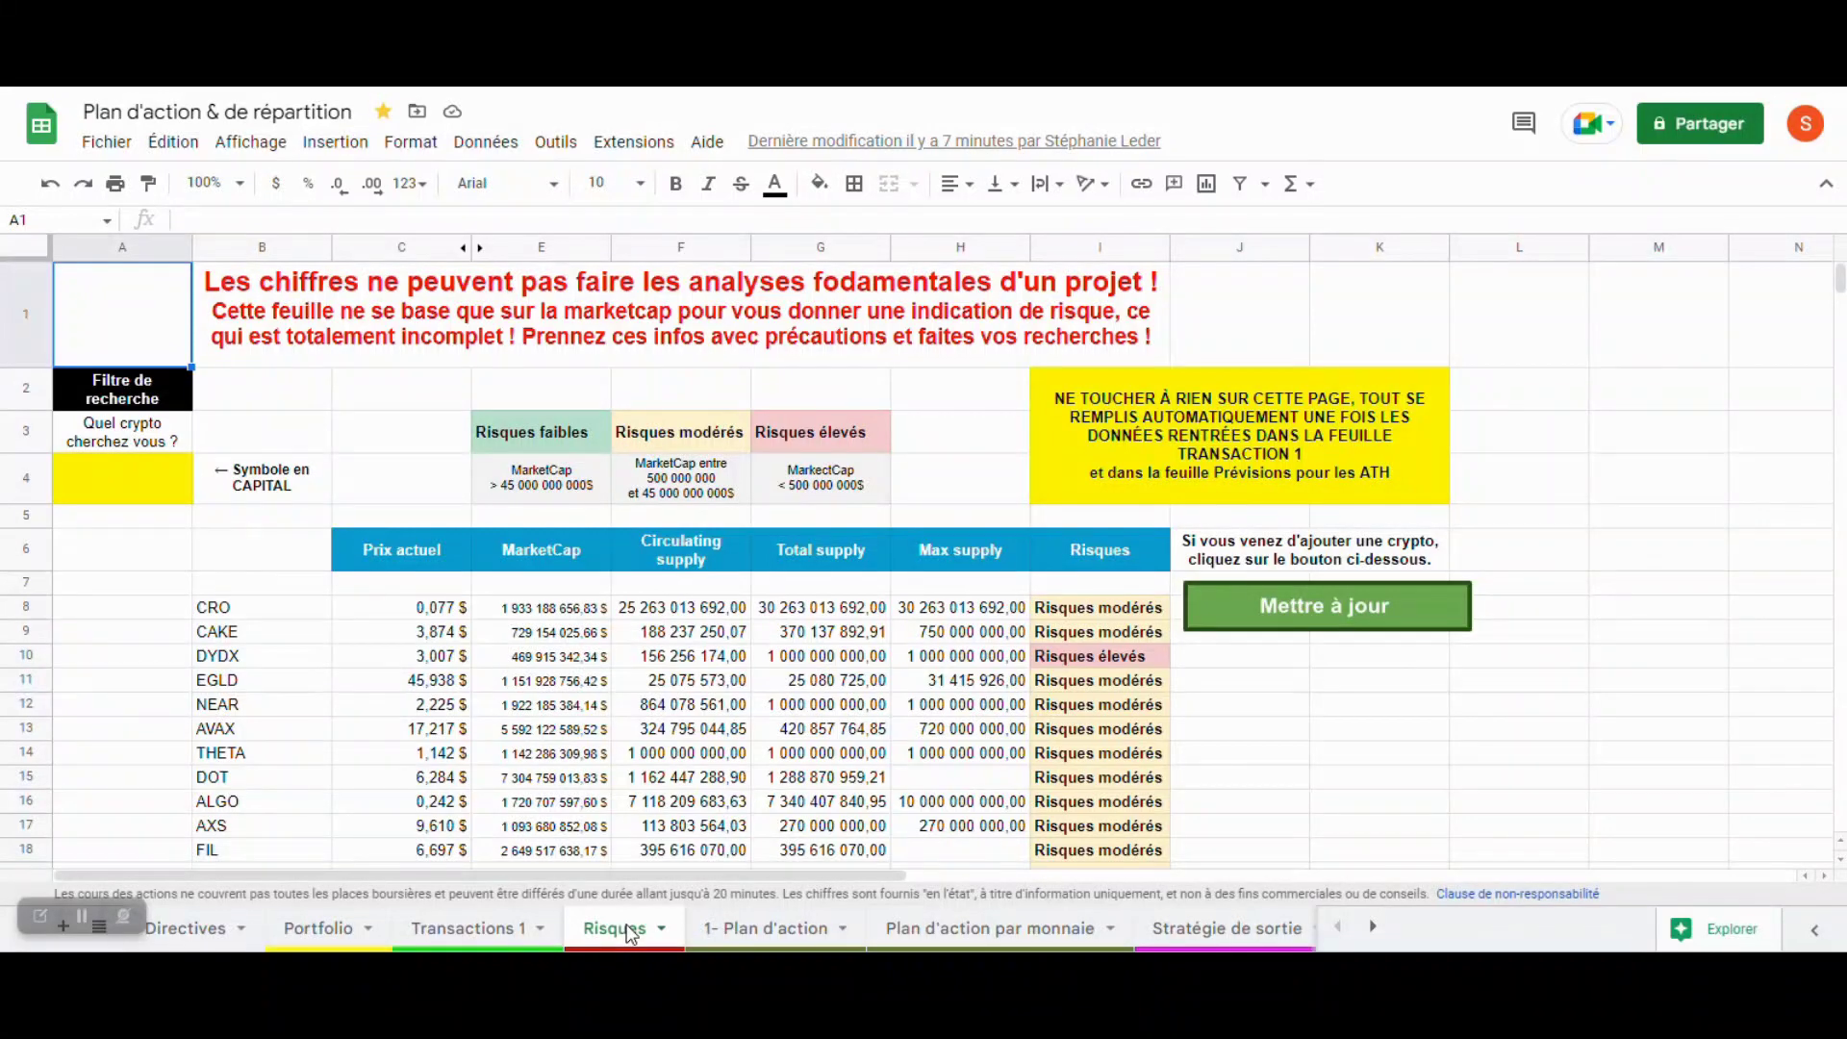
pyautogui.click(463, 936)
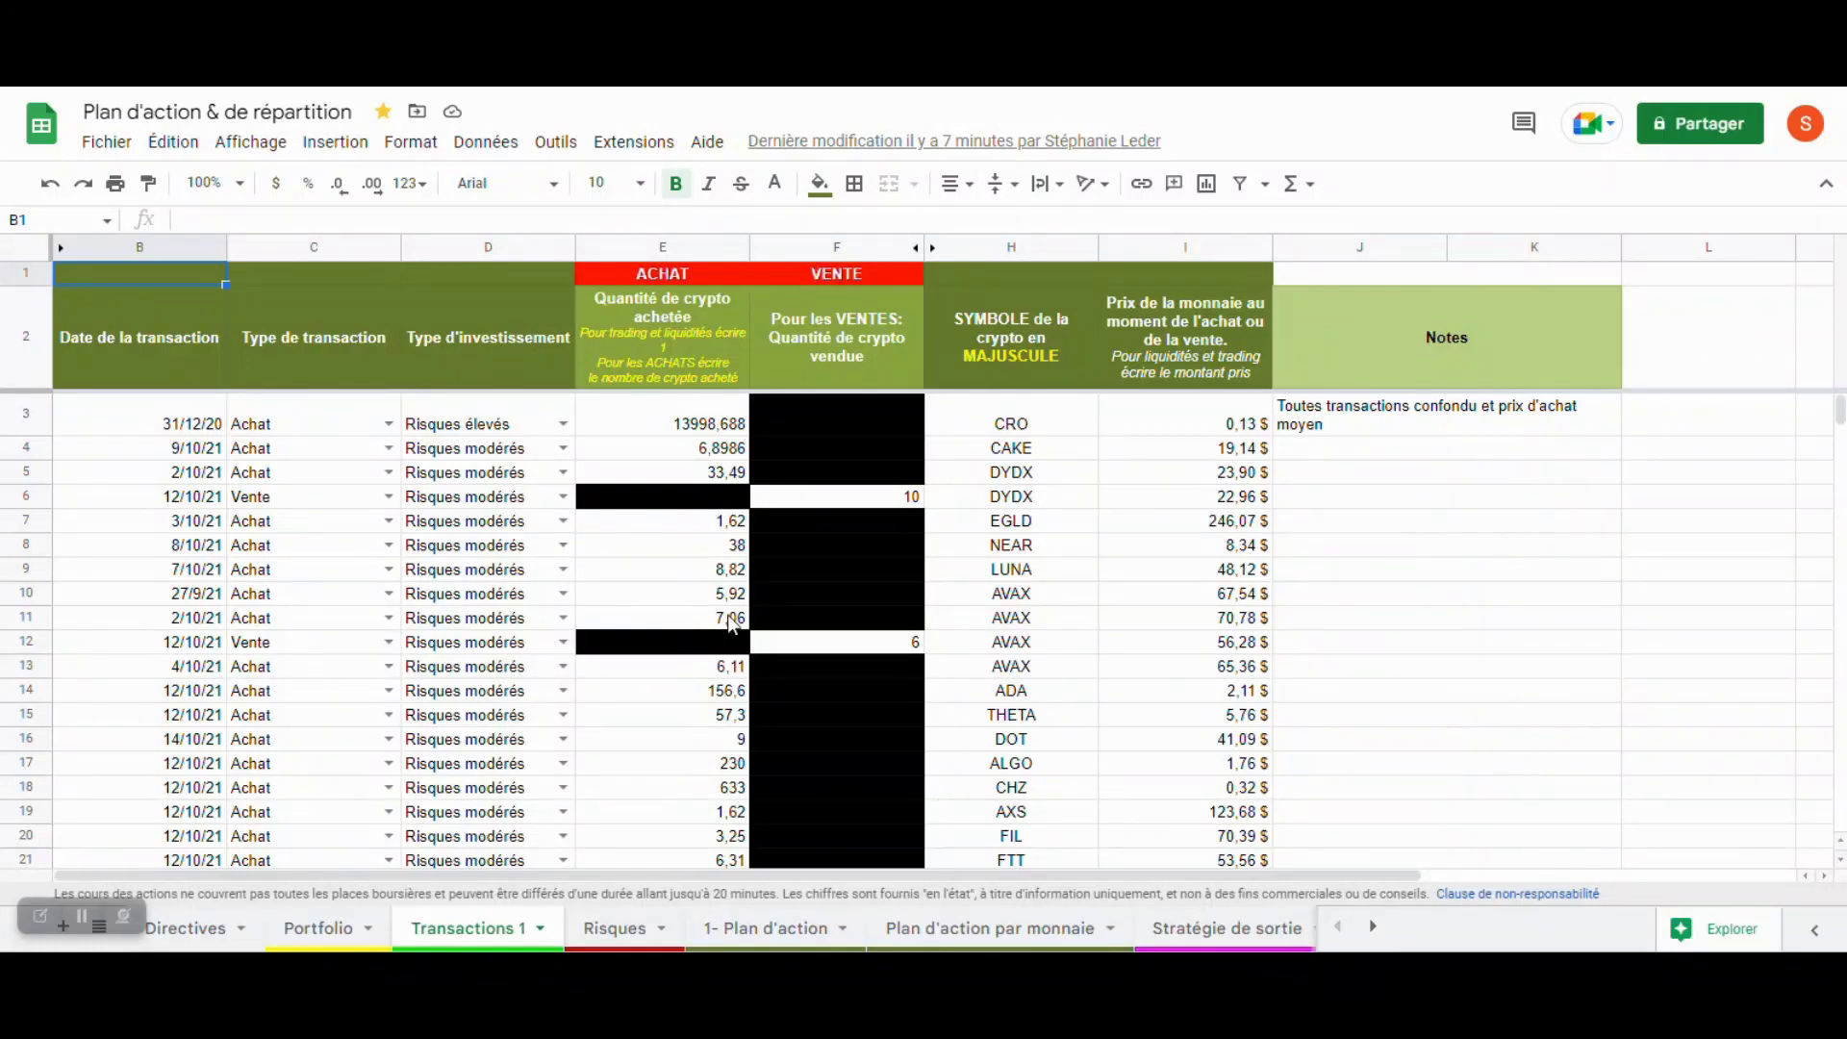
pyautogui.click(615, 928)
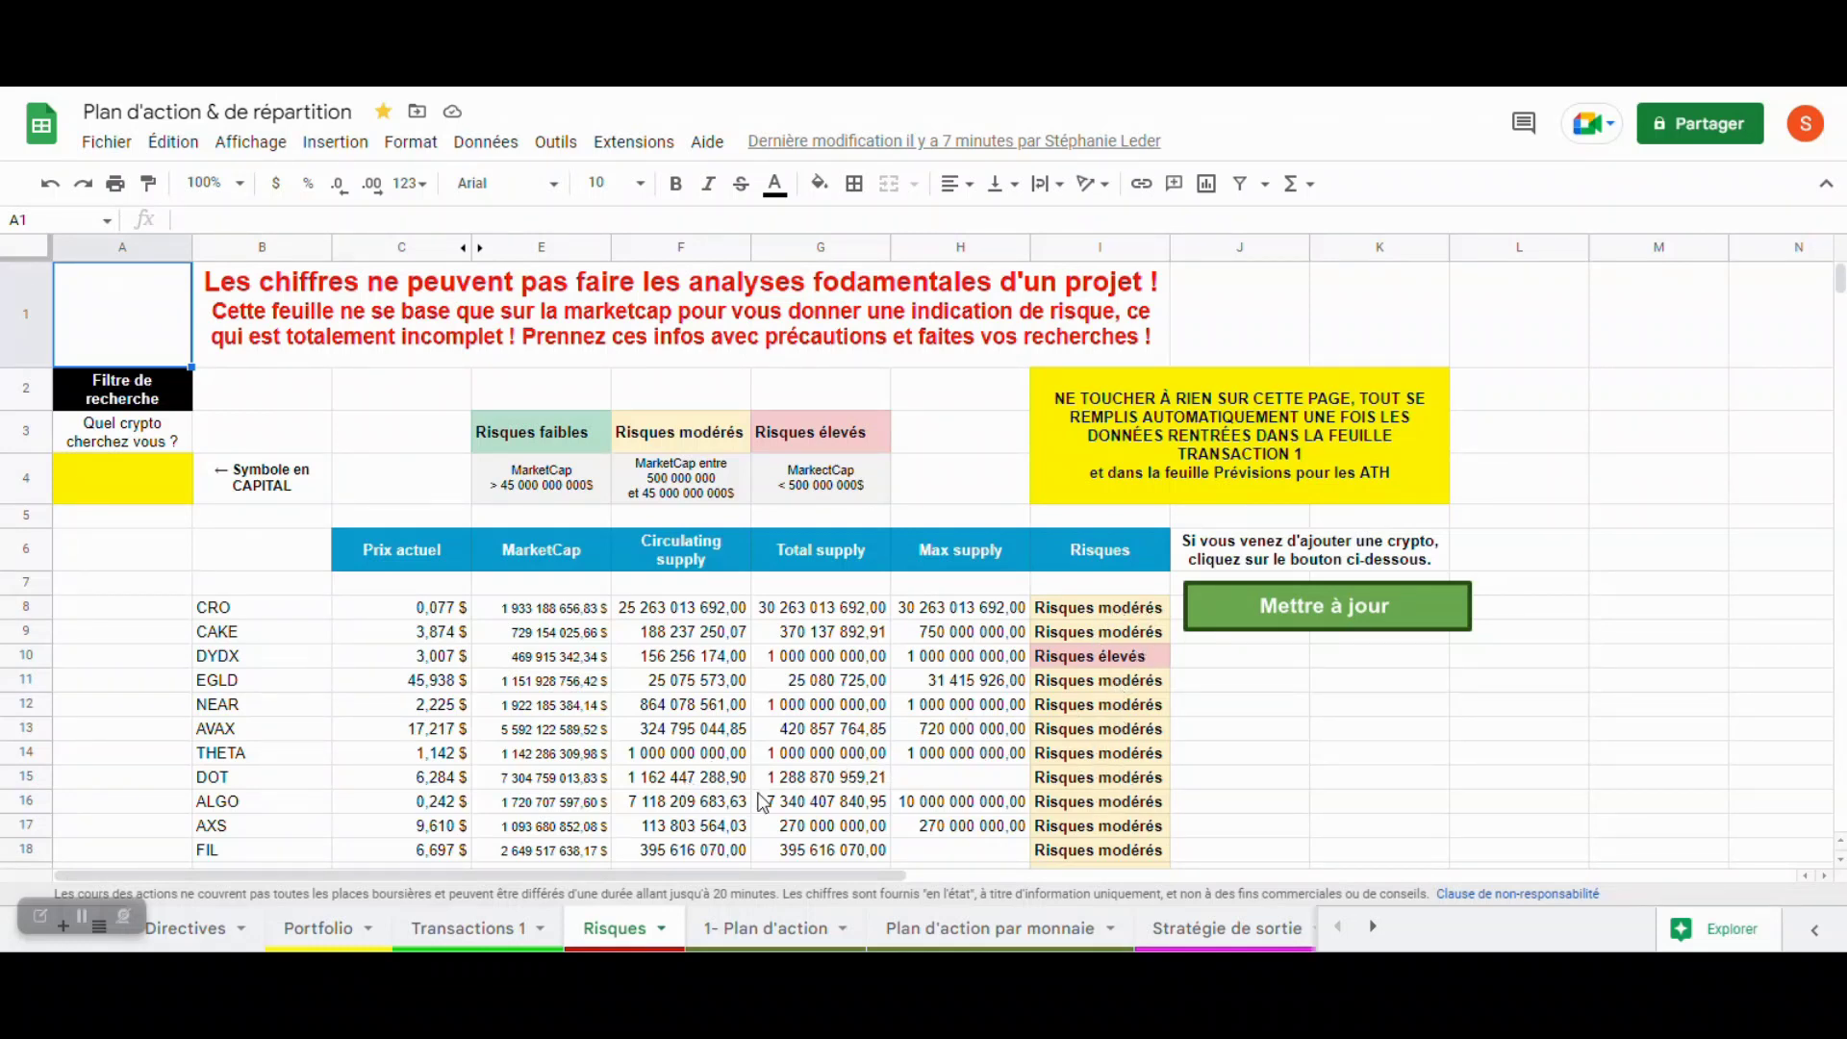
pyautogui.click(428, 927)
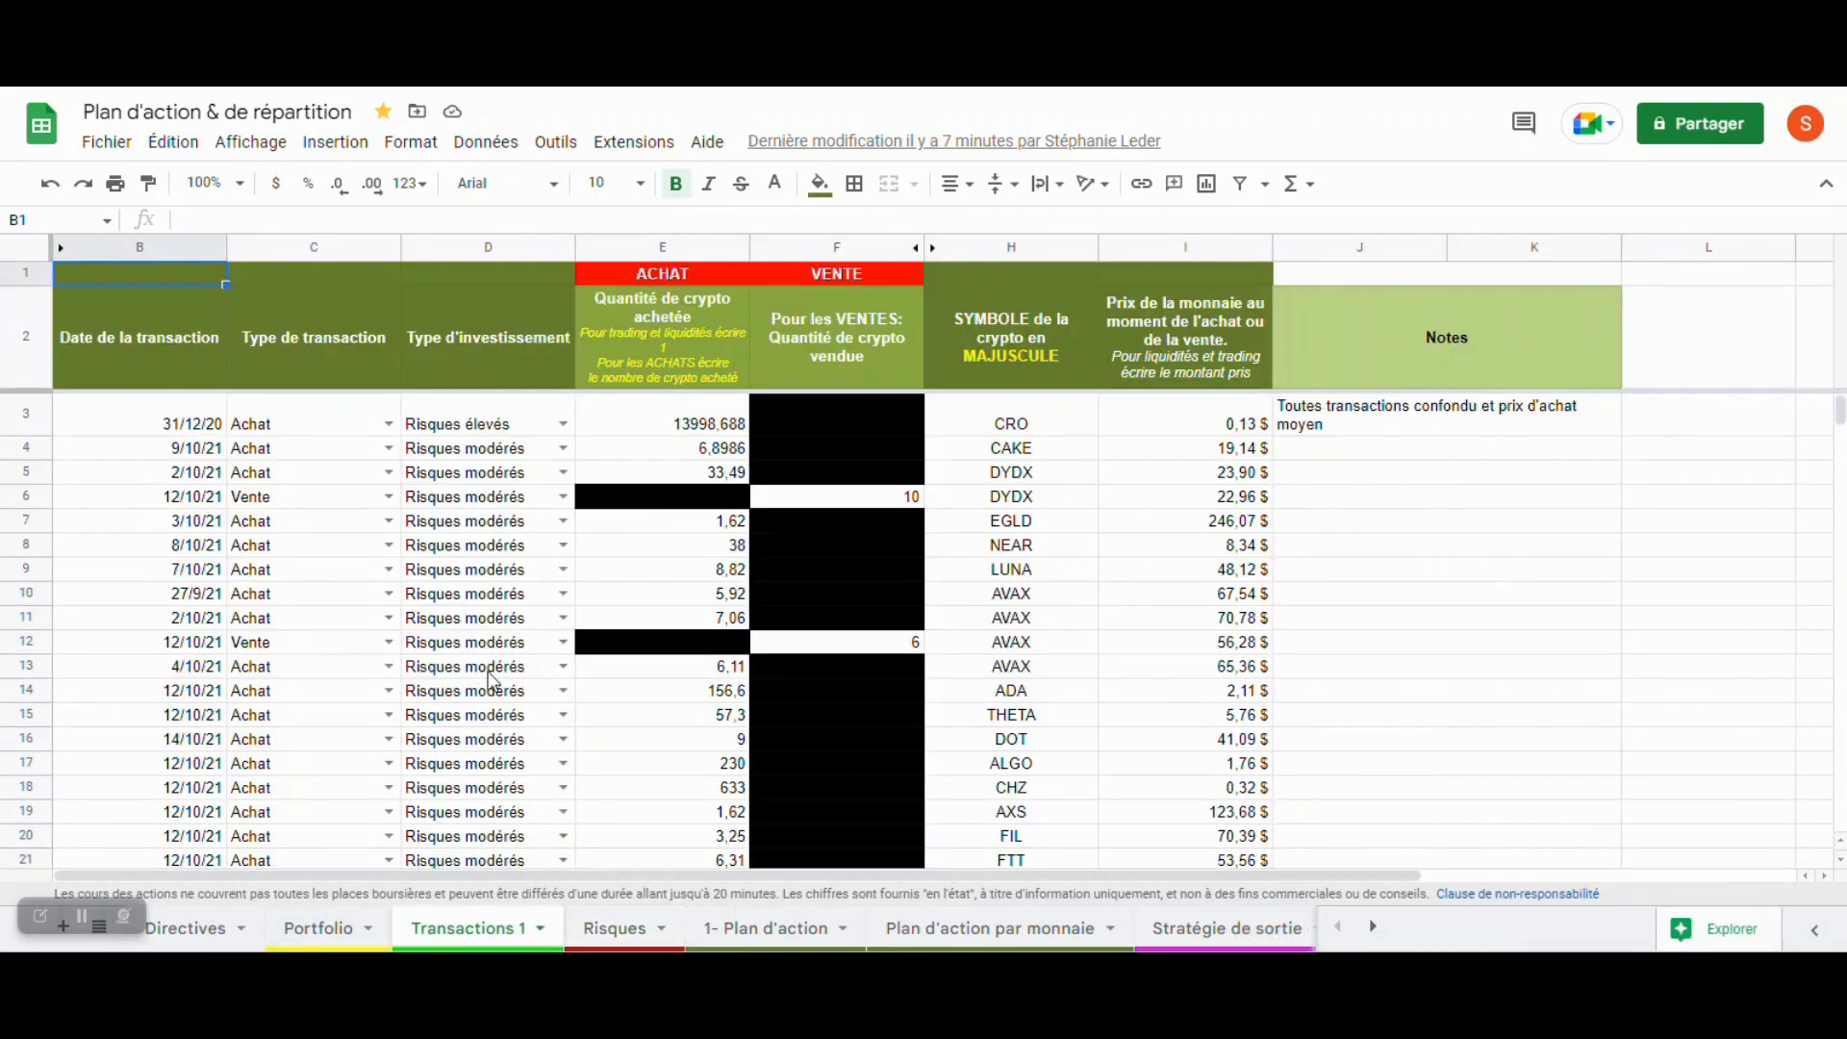
pyautogui.click(624, 934)
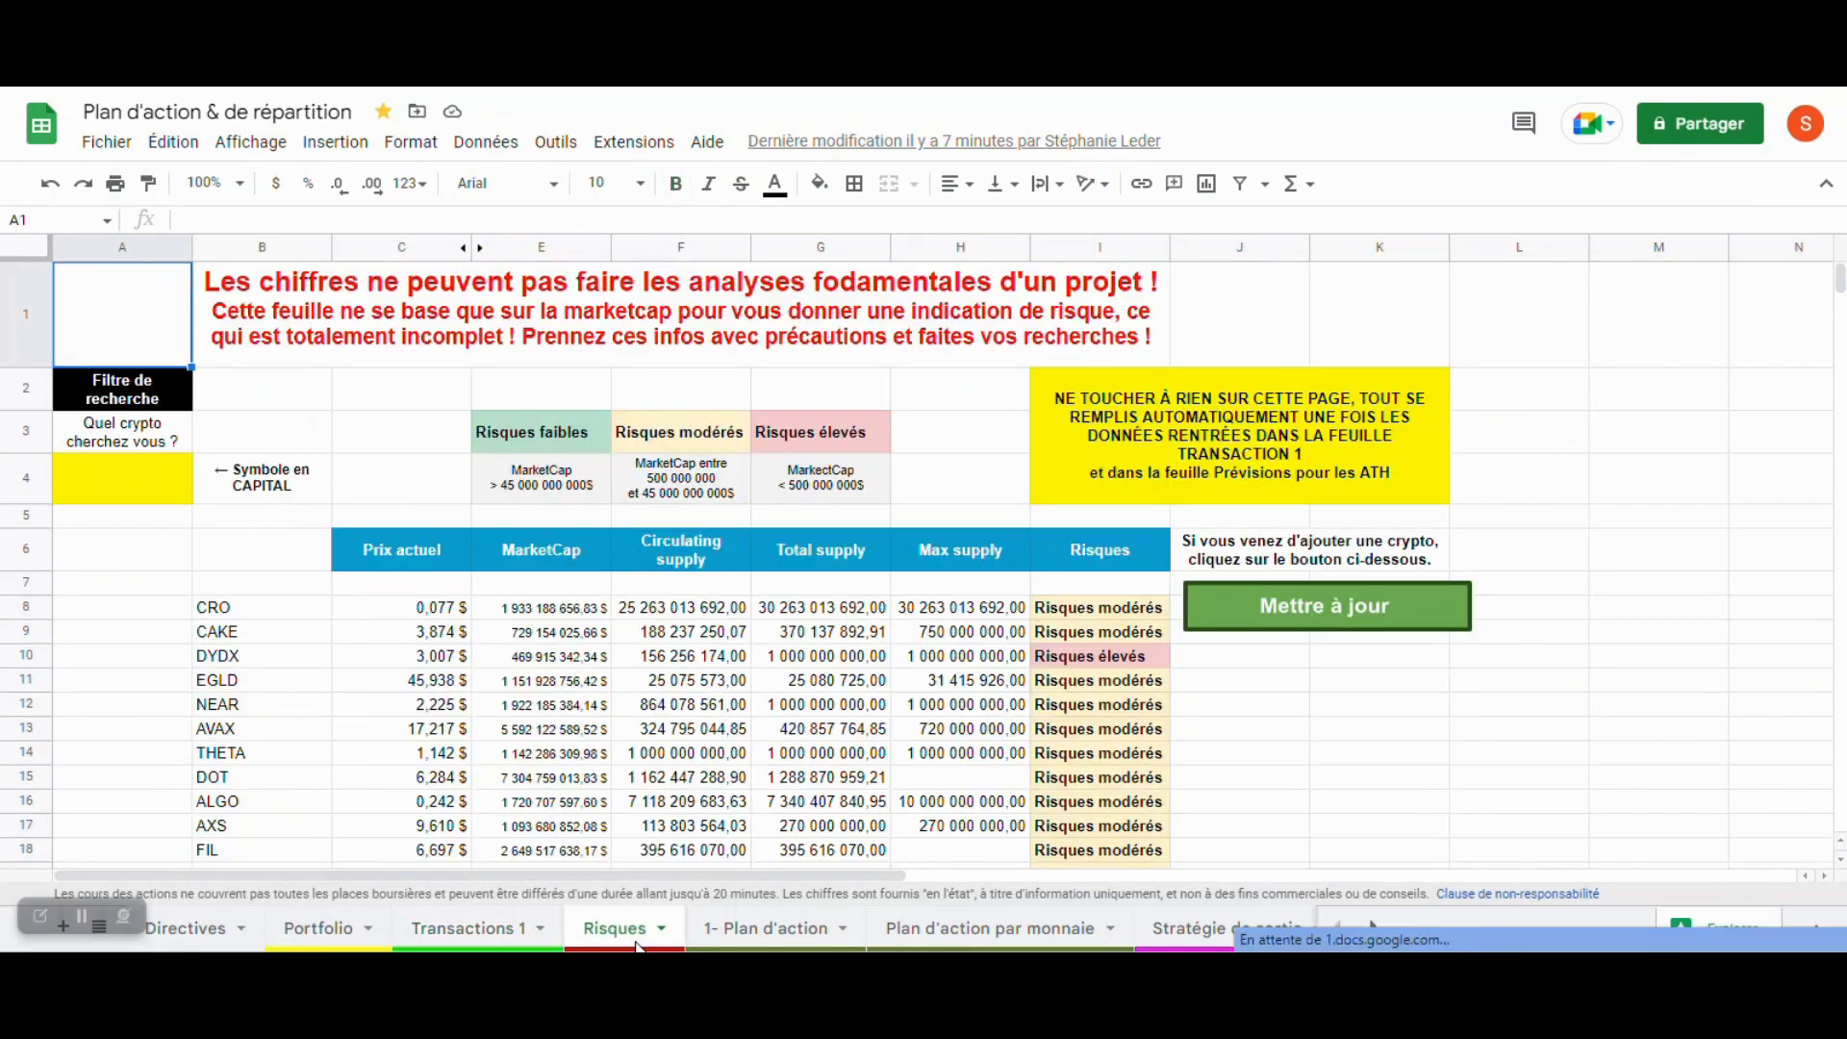
# Examine the 1- Plan d'action sheet's budget settings, take-profit parameters, spending chart and transactions table
pyautogui.click(775, 934)
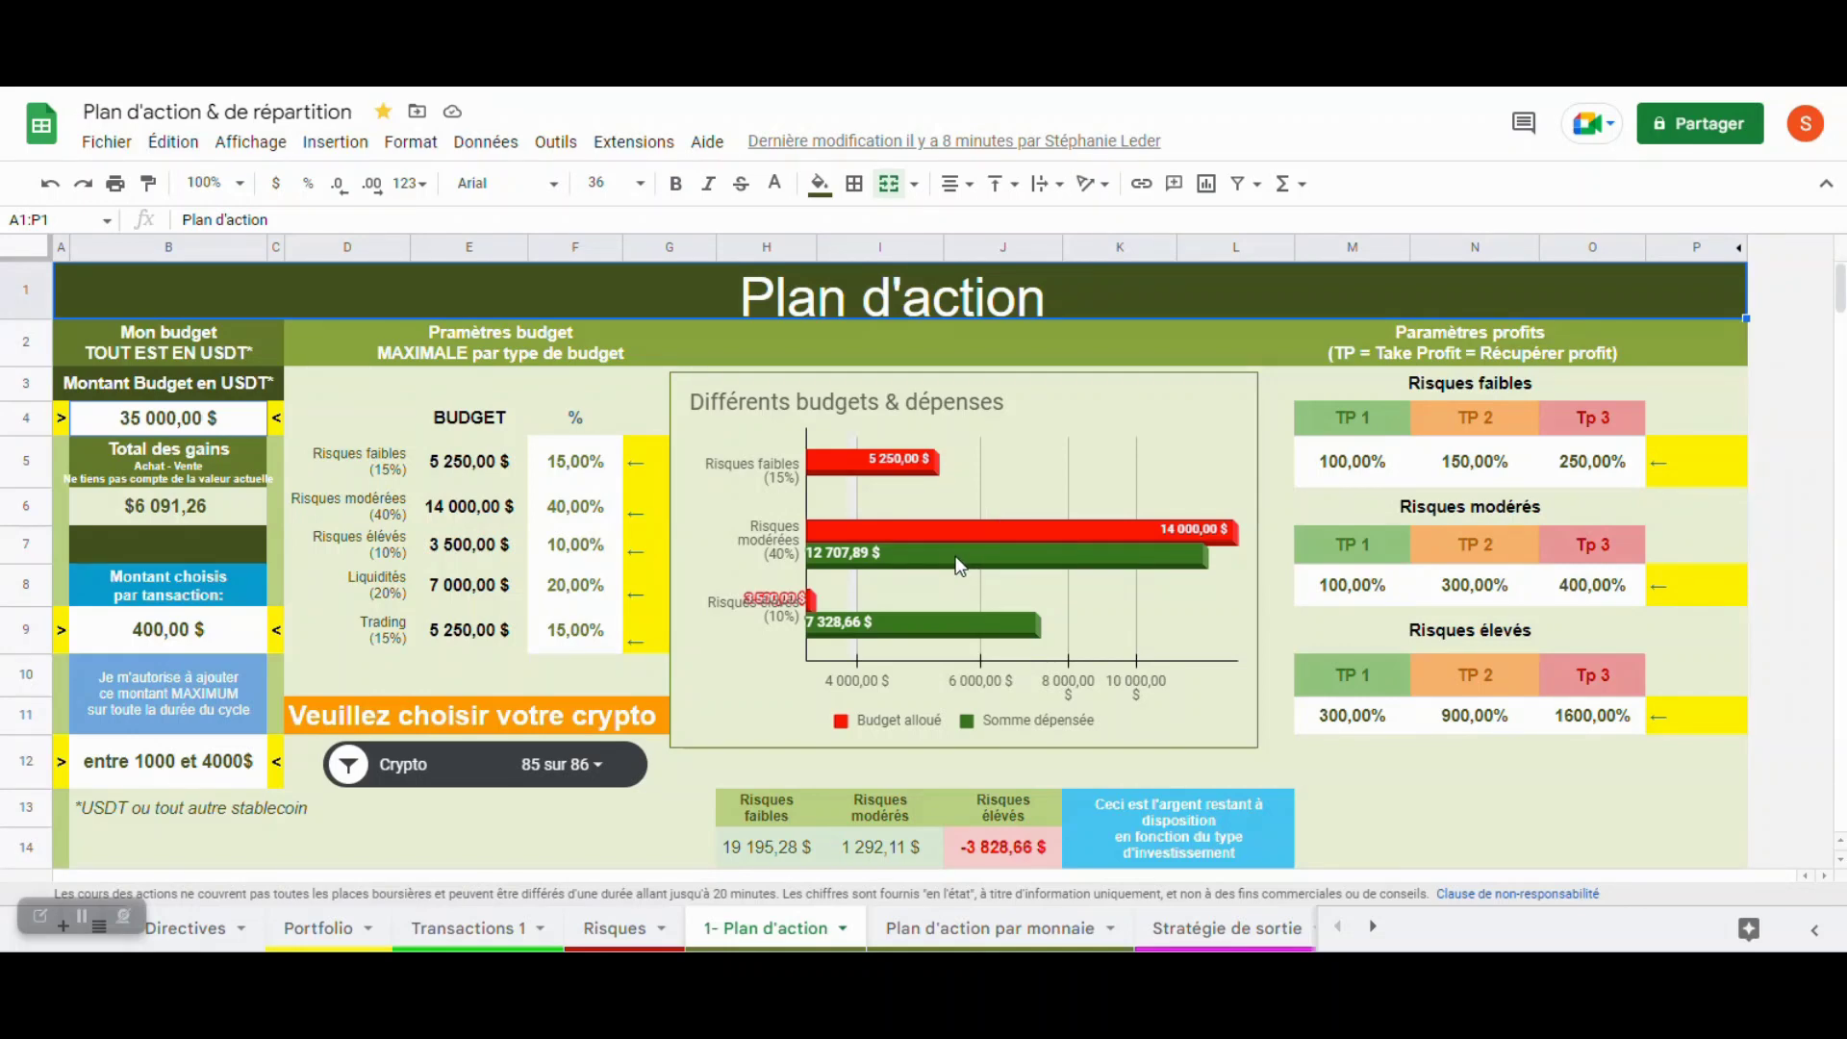
pyautogui.scroll(-2, 1247, 695)
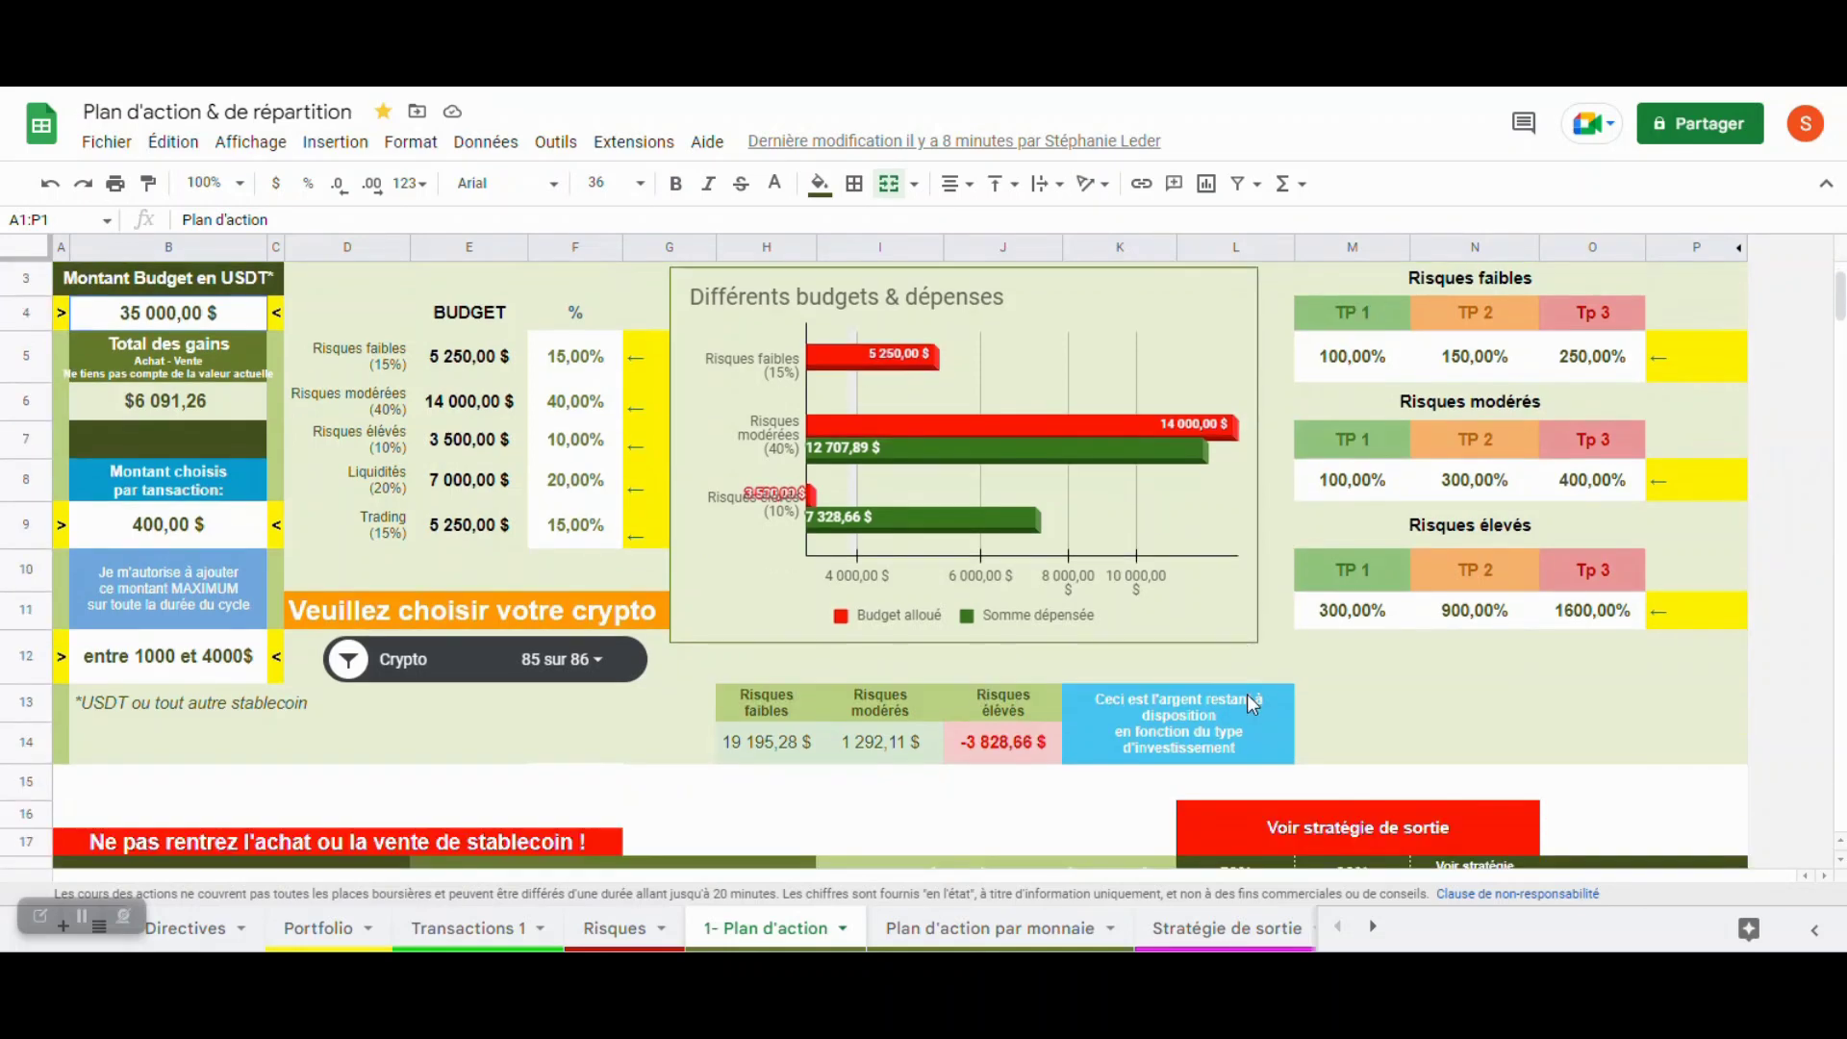
pyautogui.scroll(1, 1249, 702)
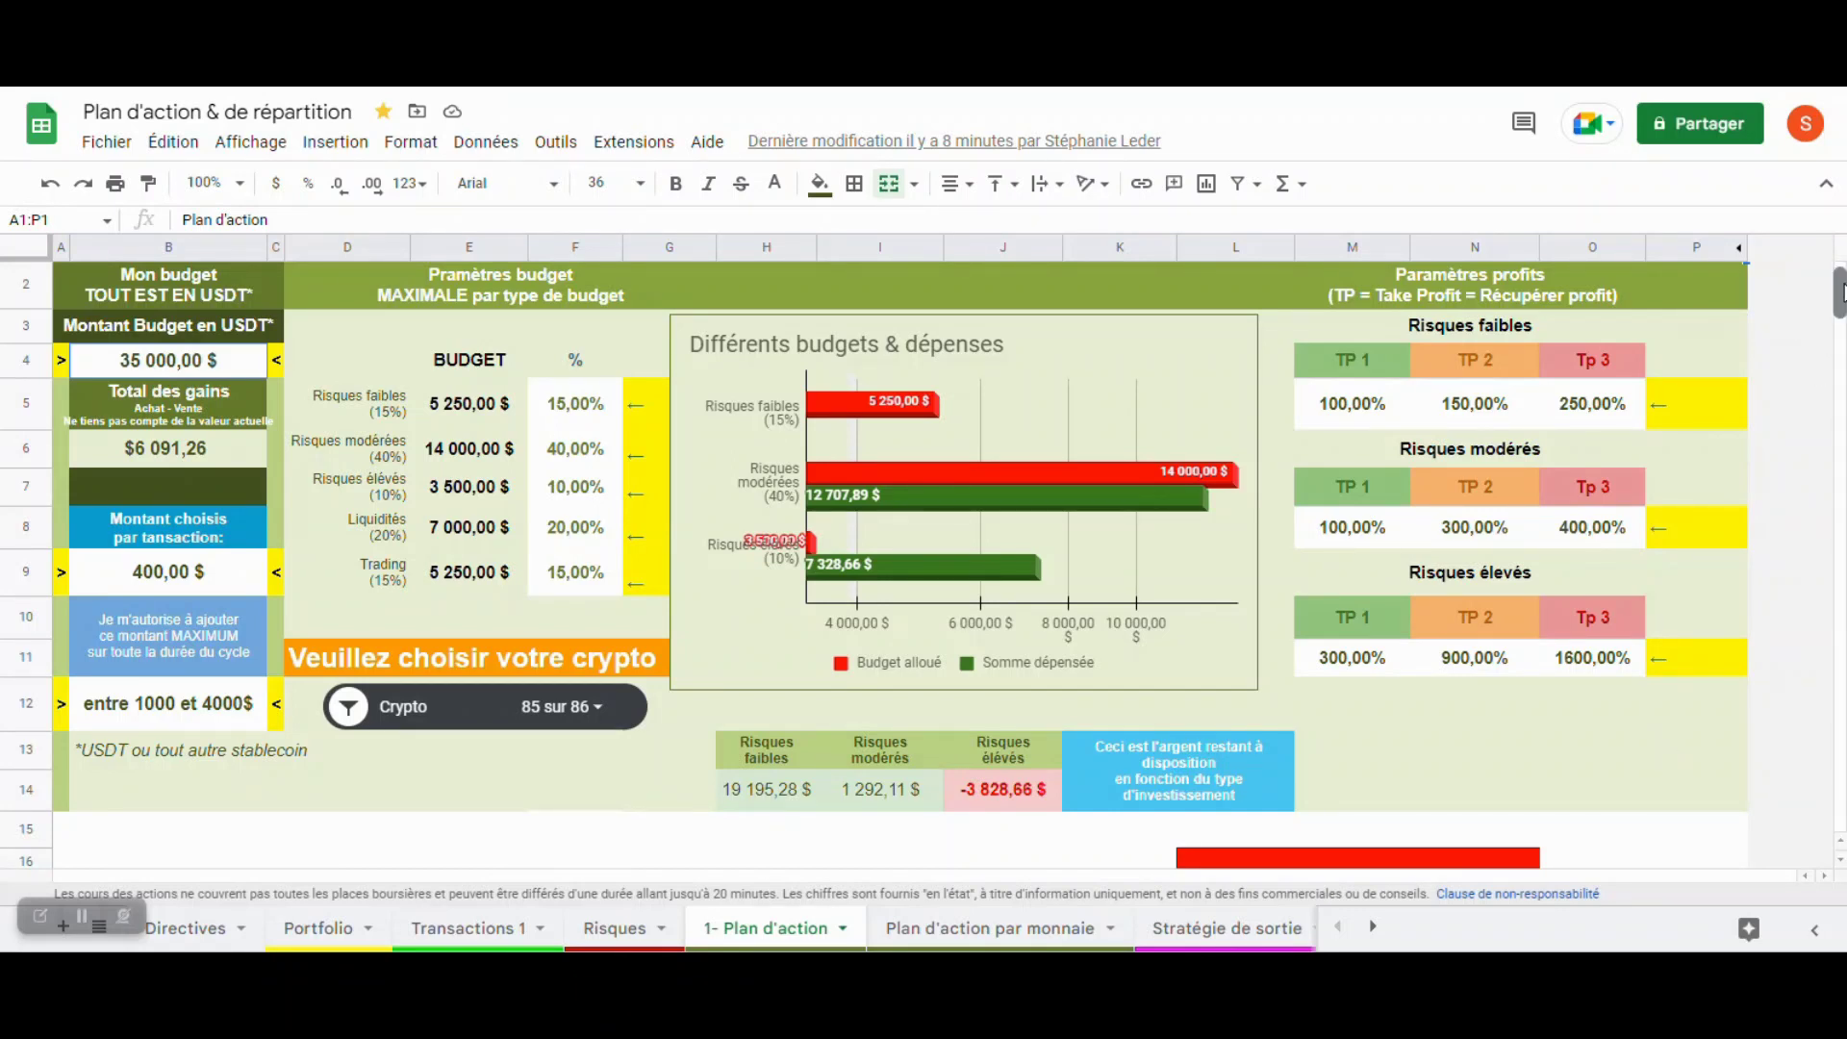
pyautogui.moveTo(1840, 296); pyautogui.dragTo(1840, 308)
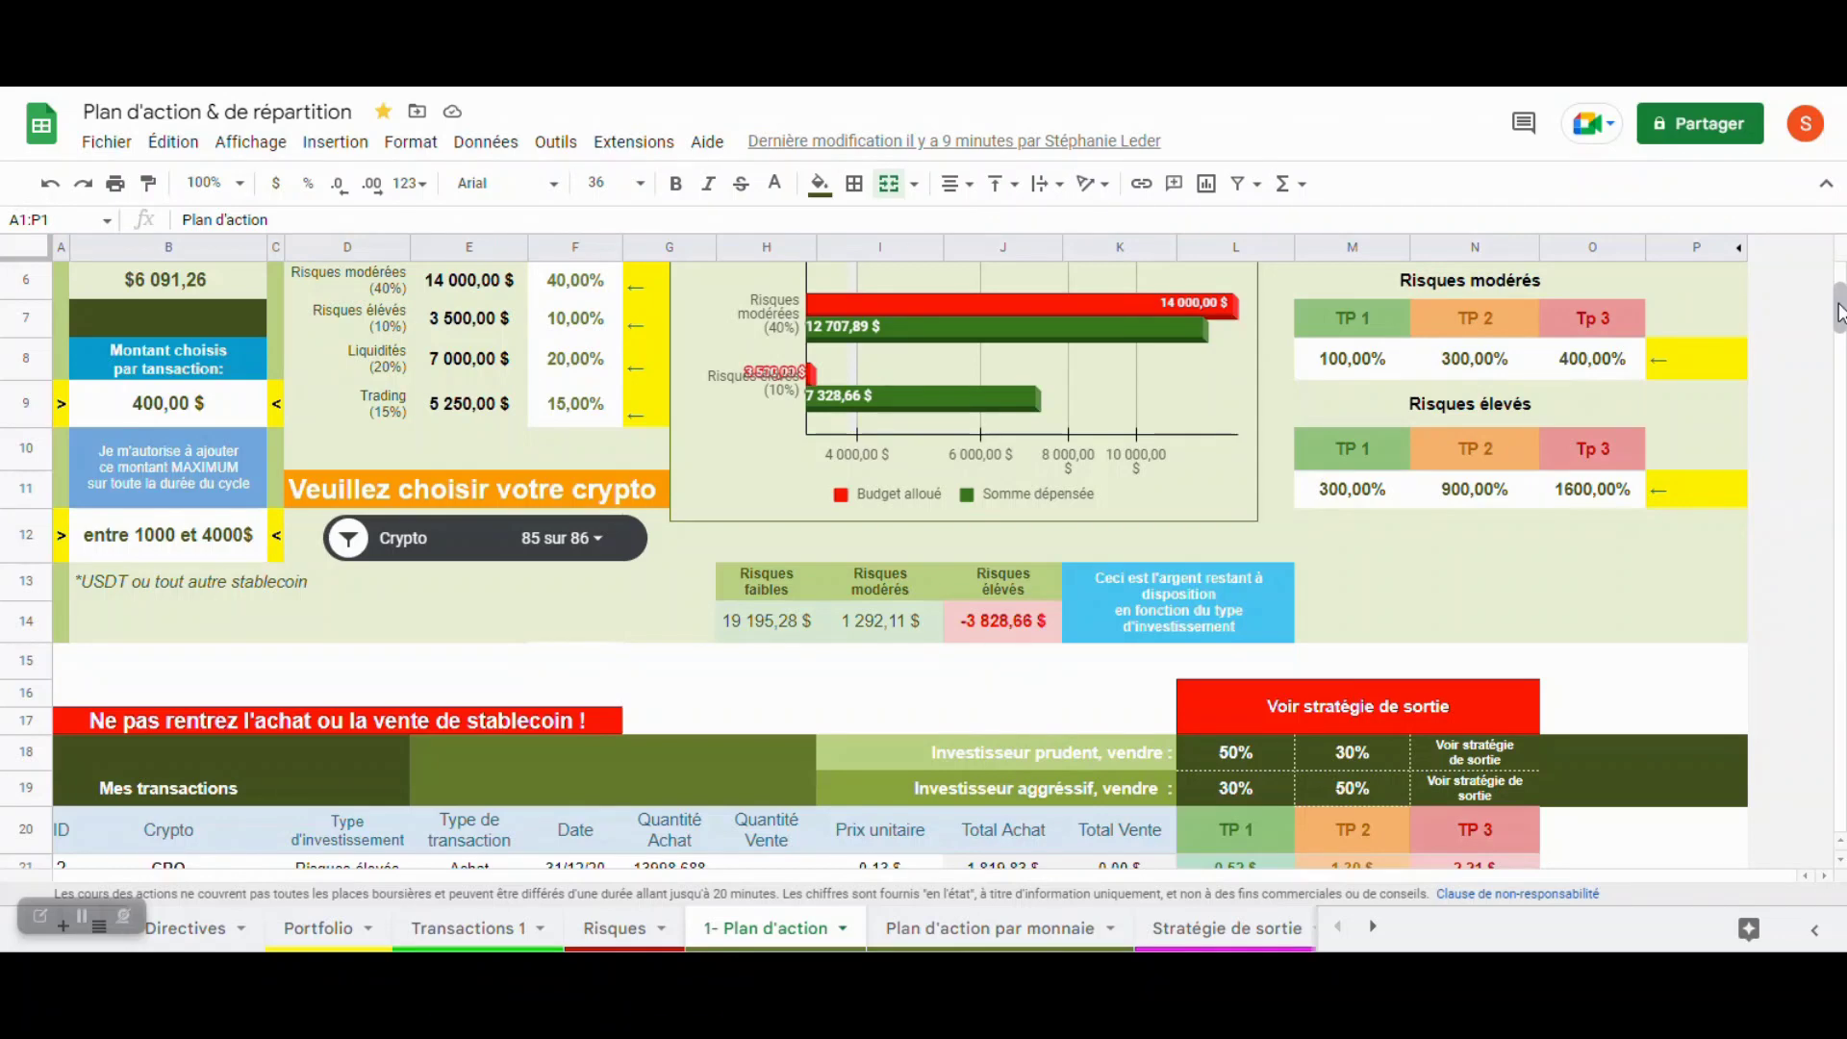
pyautogui.moveTo(1838, 312); pyautogui.dragTo(1838, 337)
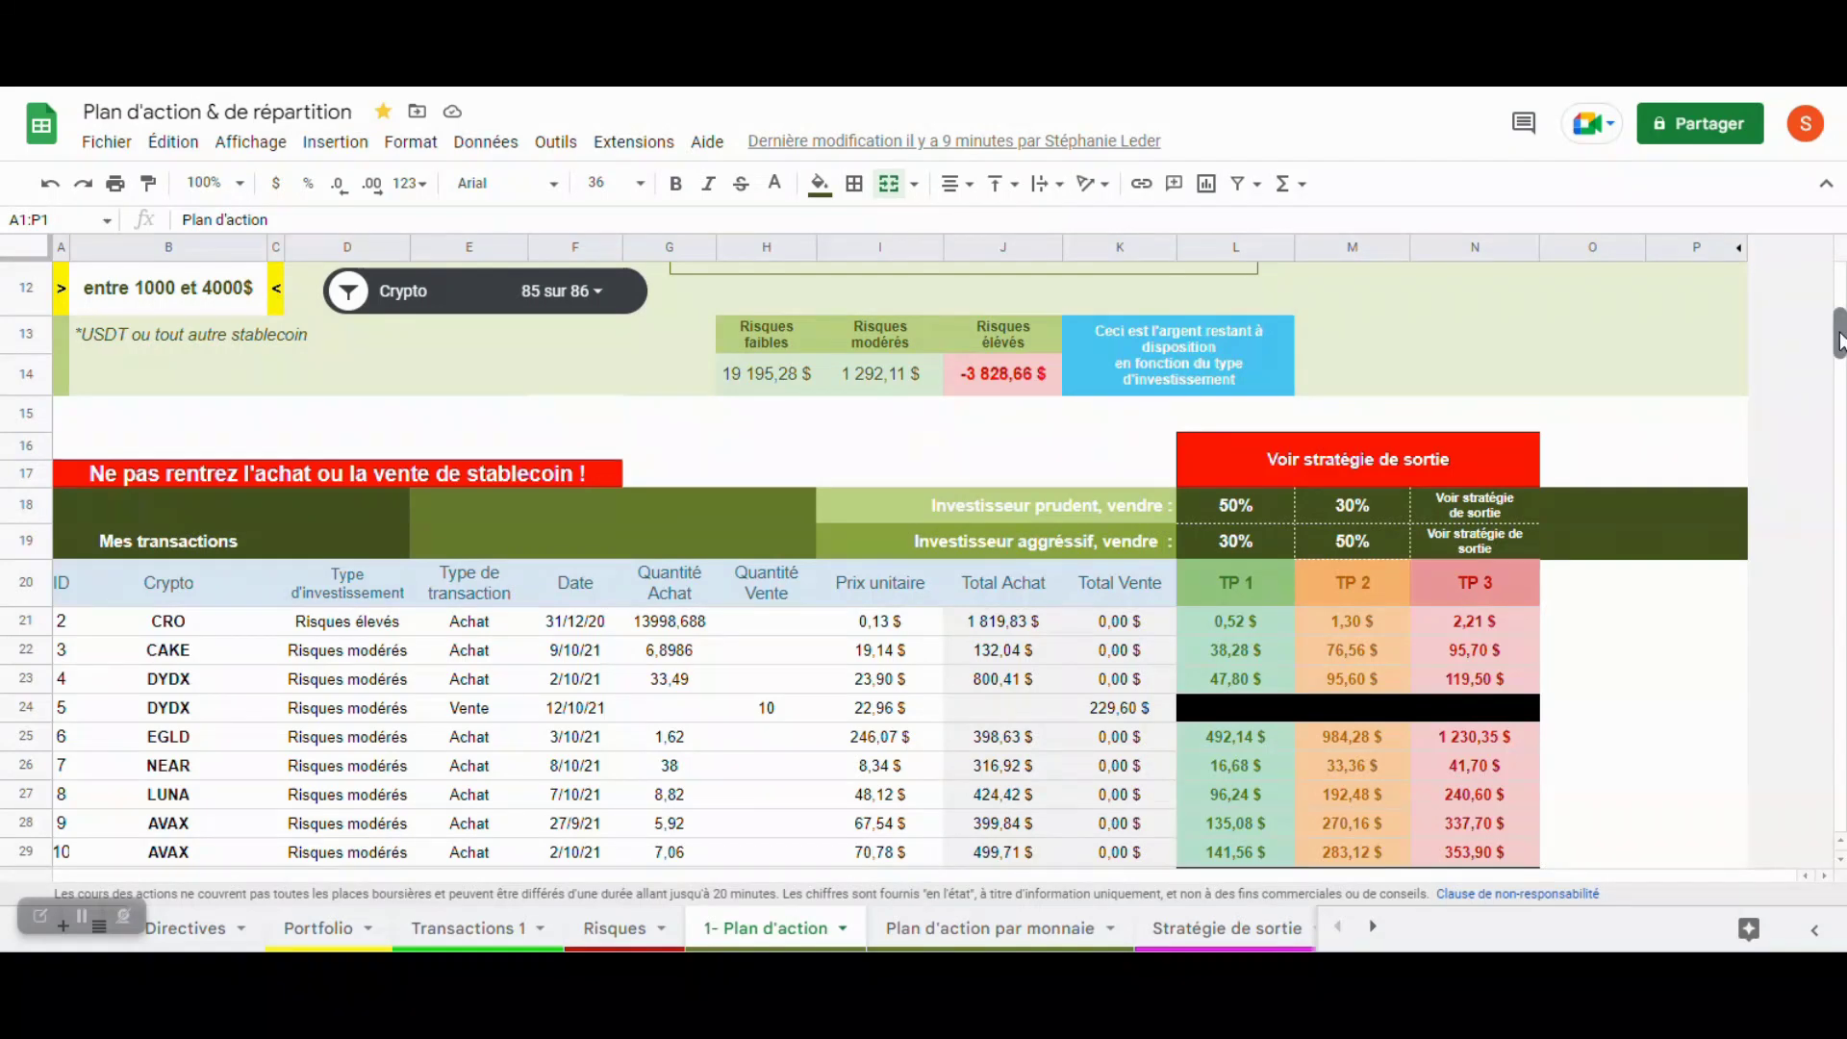
pyautogui.moveTo(1837, 342); pyautogui.dragTo(1838, 306)
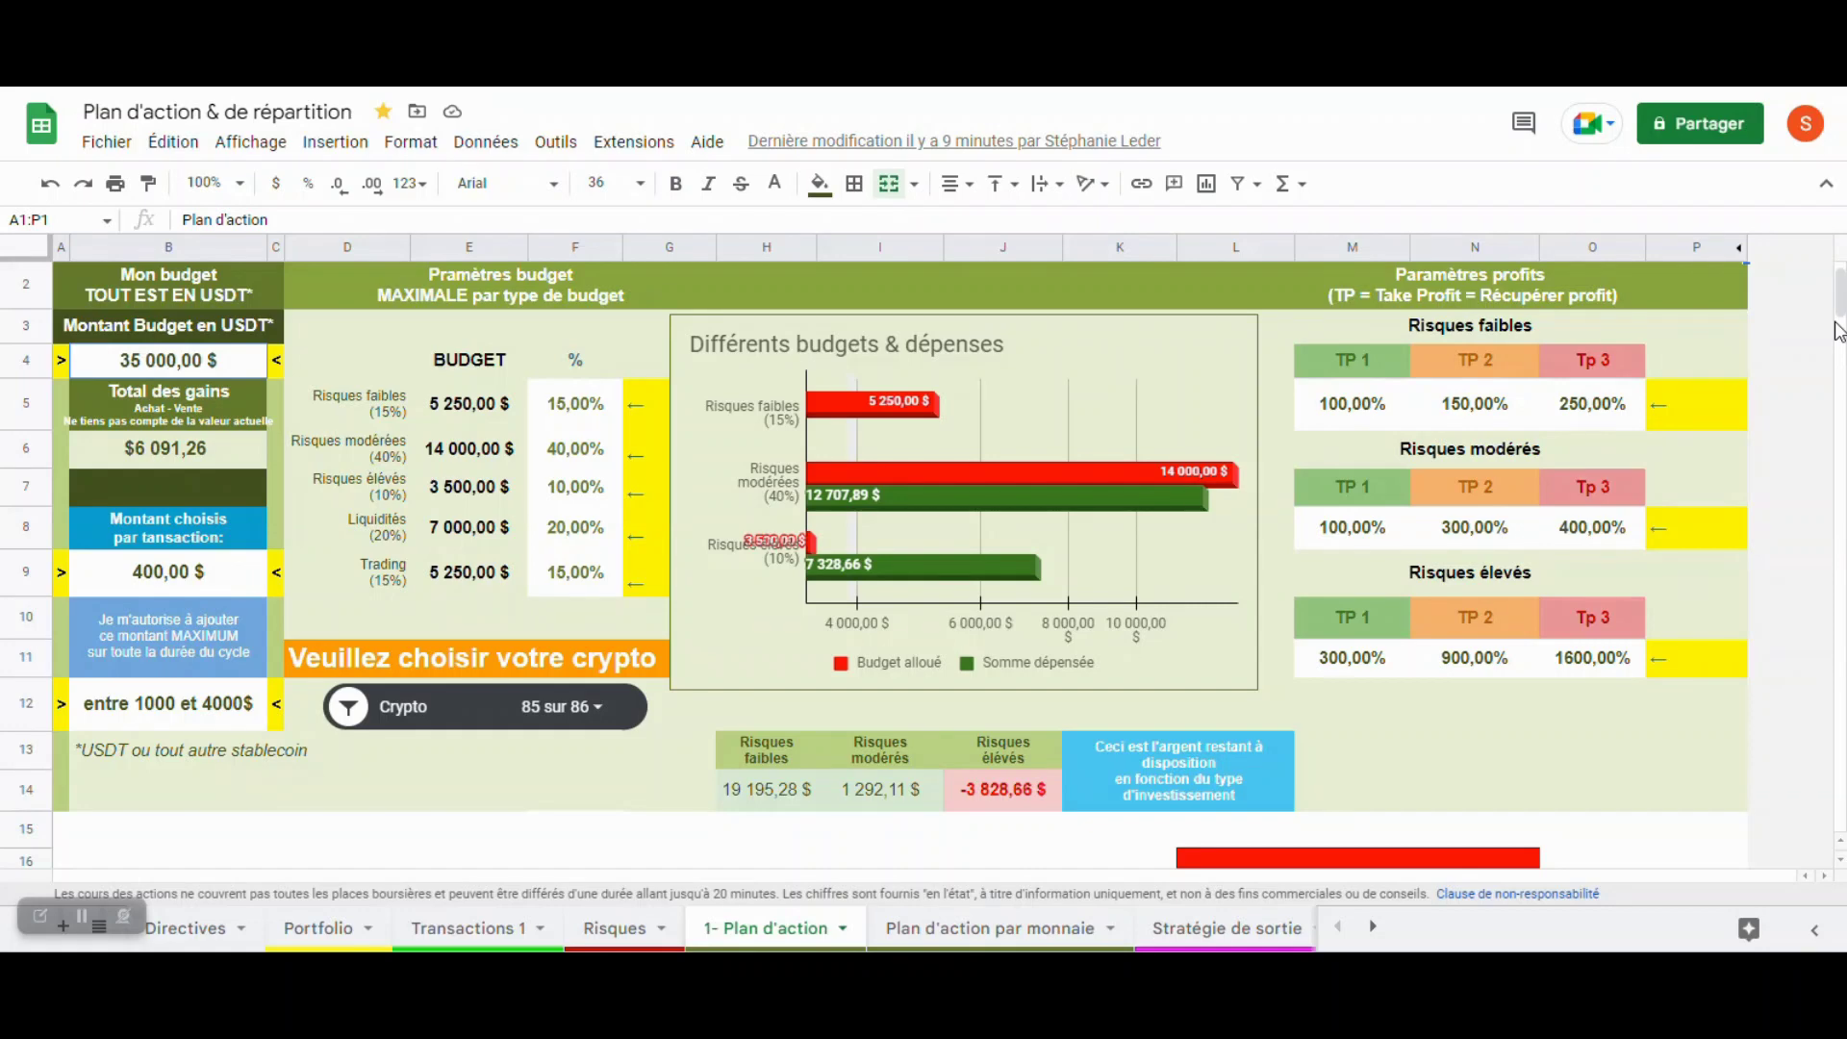
pyautogui.scroll(-2, 1839, 332)
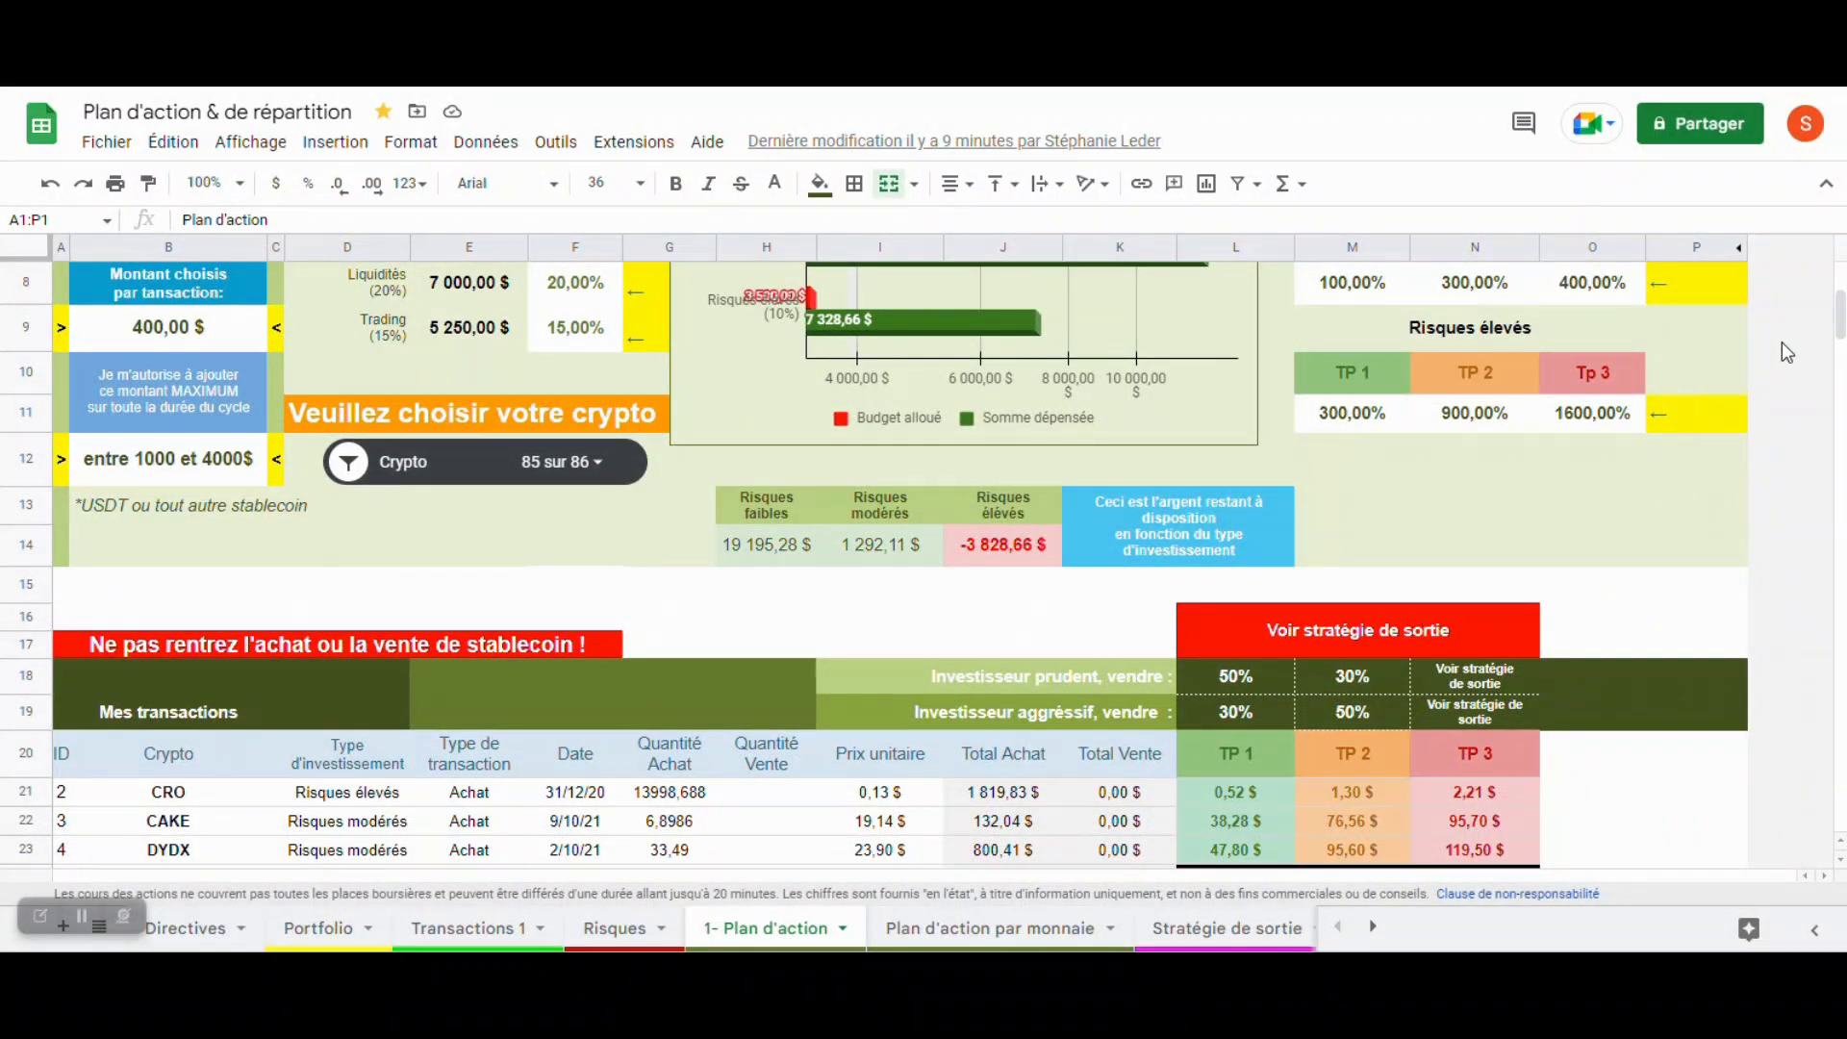
pyautogui.scroll(2, 1838, 332)
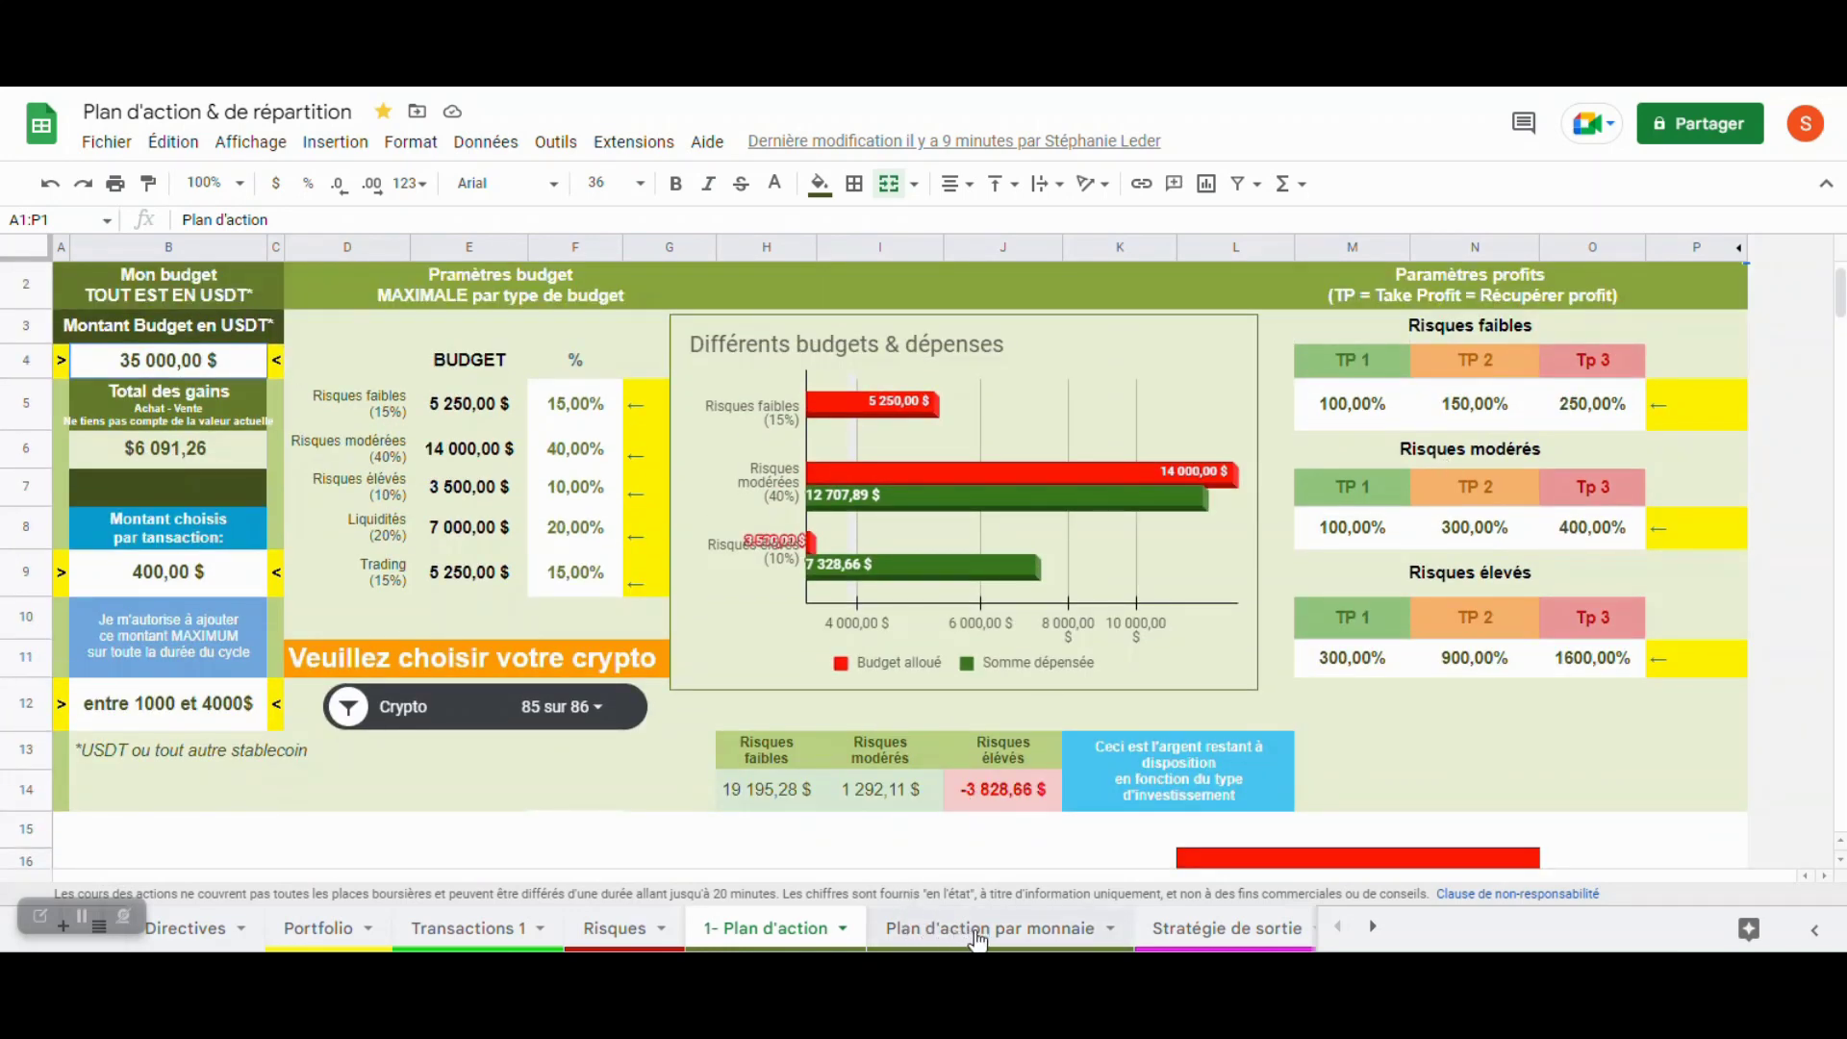
# Compare the selling prices on the Plan d'action par monnaie sheet with the token amounts to sell on Stratégie de sortie
pyautogui.click(975, 931)
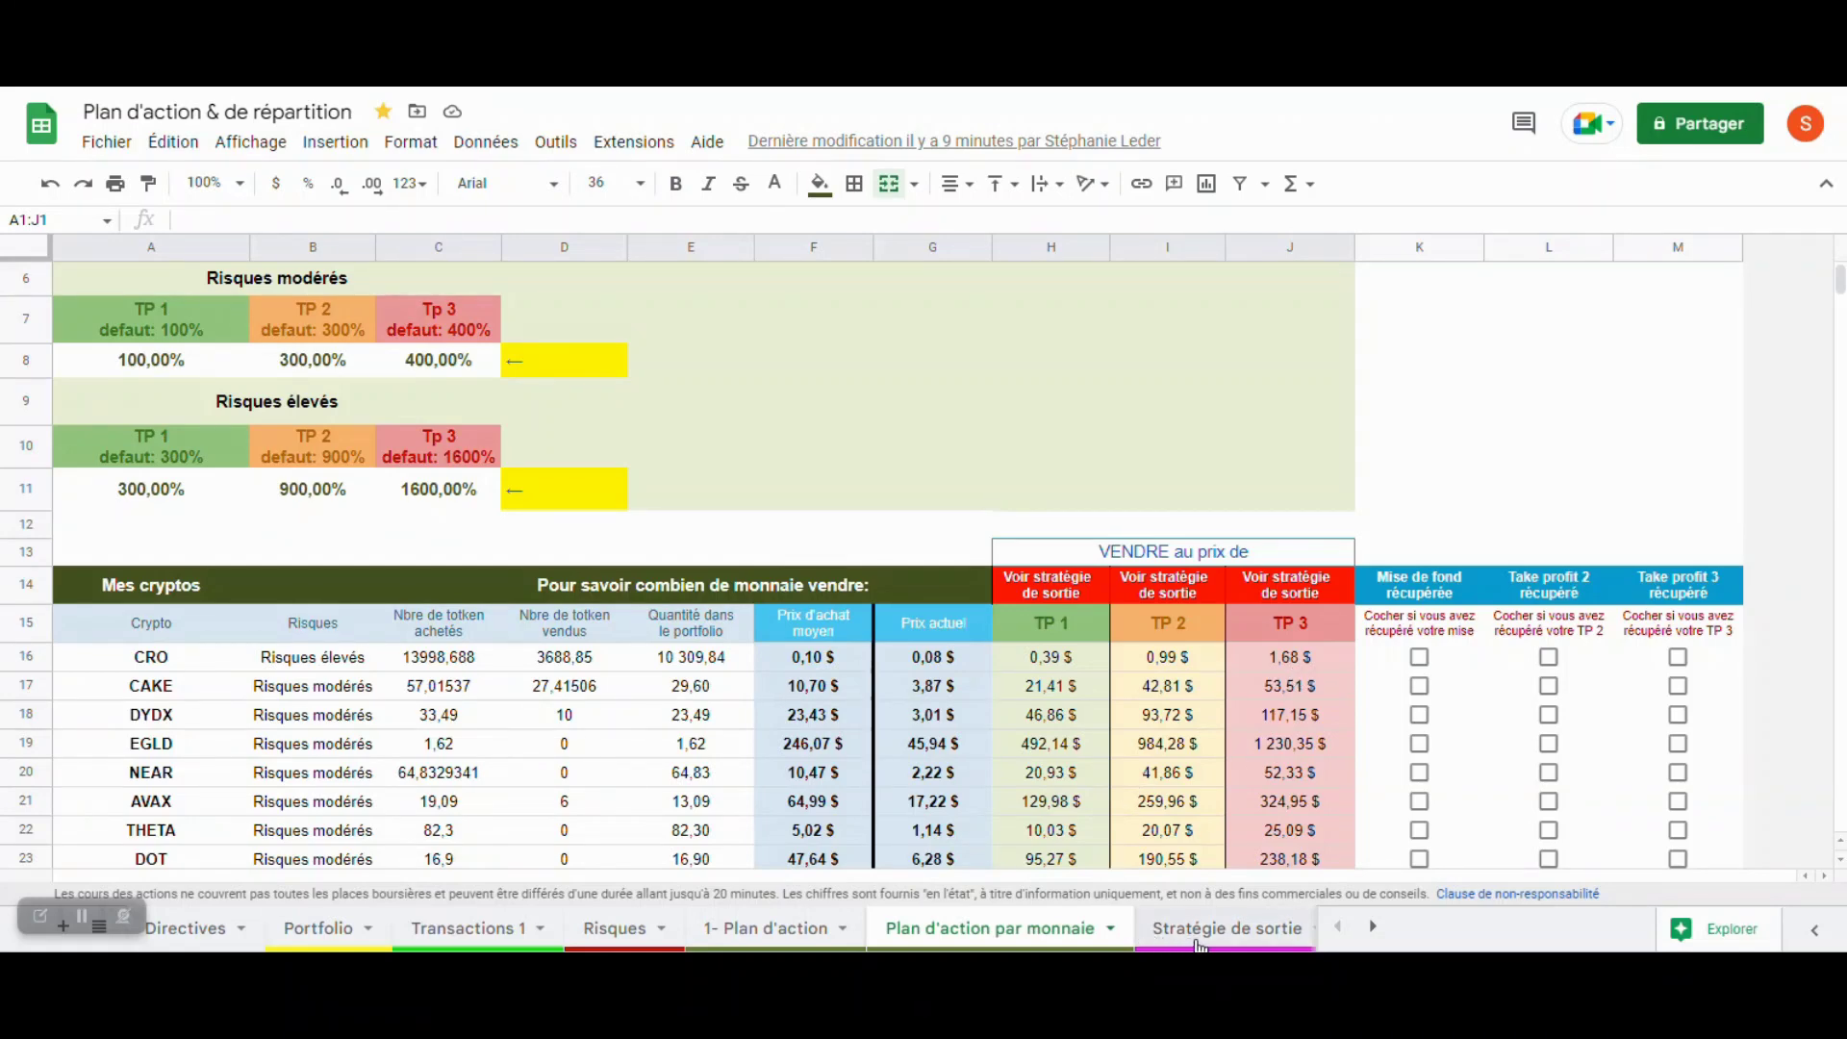
pyautogui.click(1197, 938)
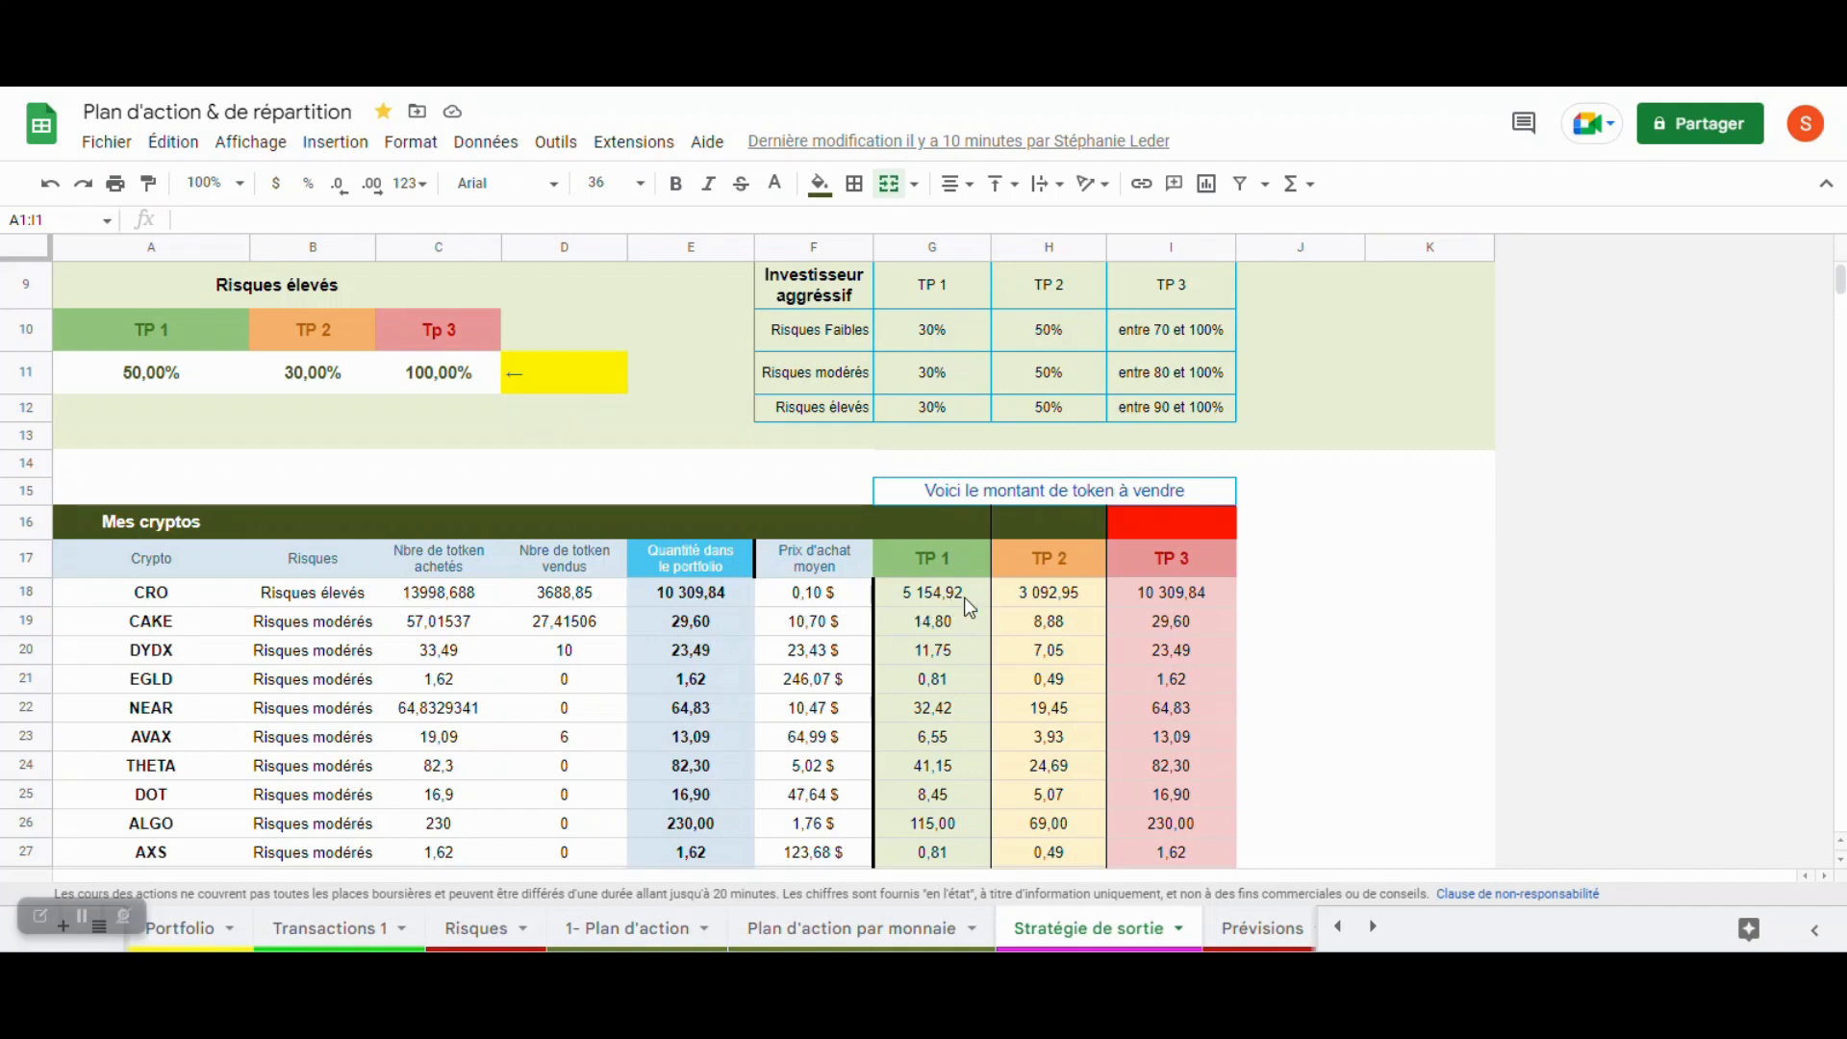
pyautogui.click(837, 929)
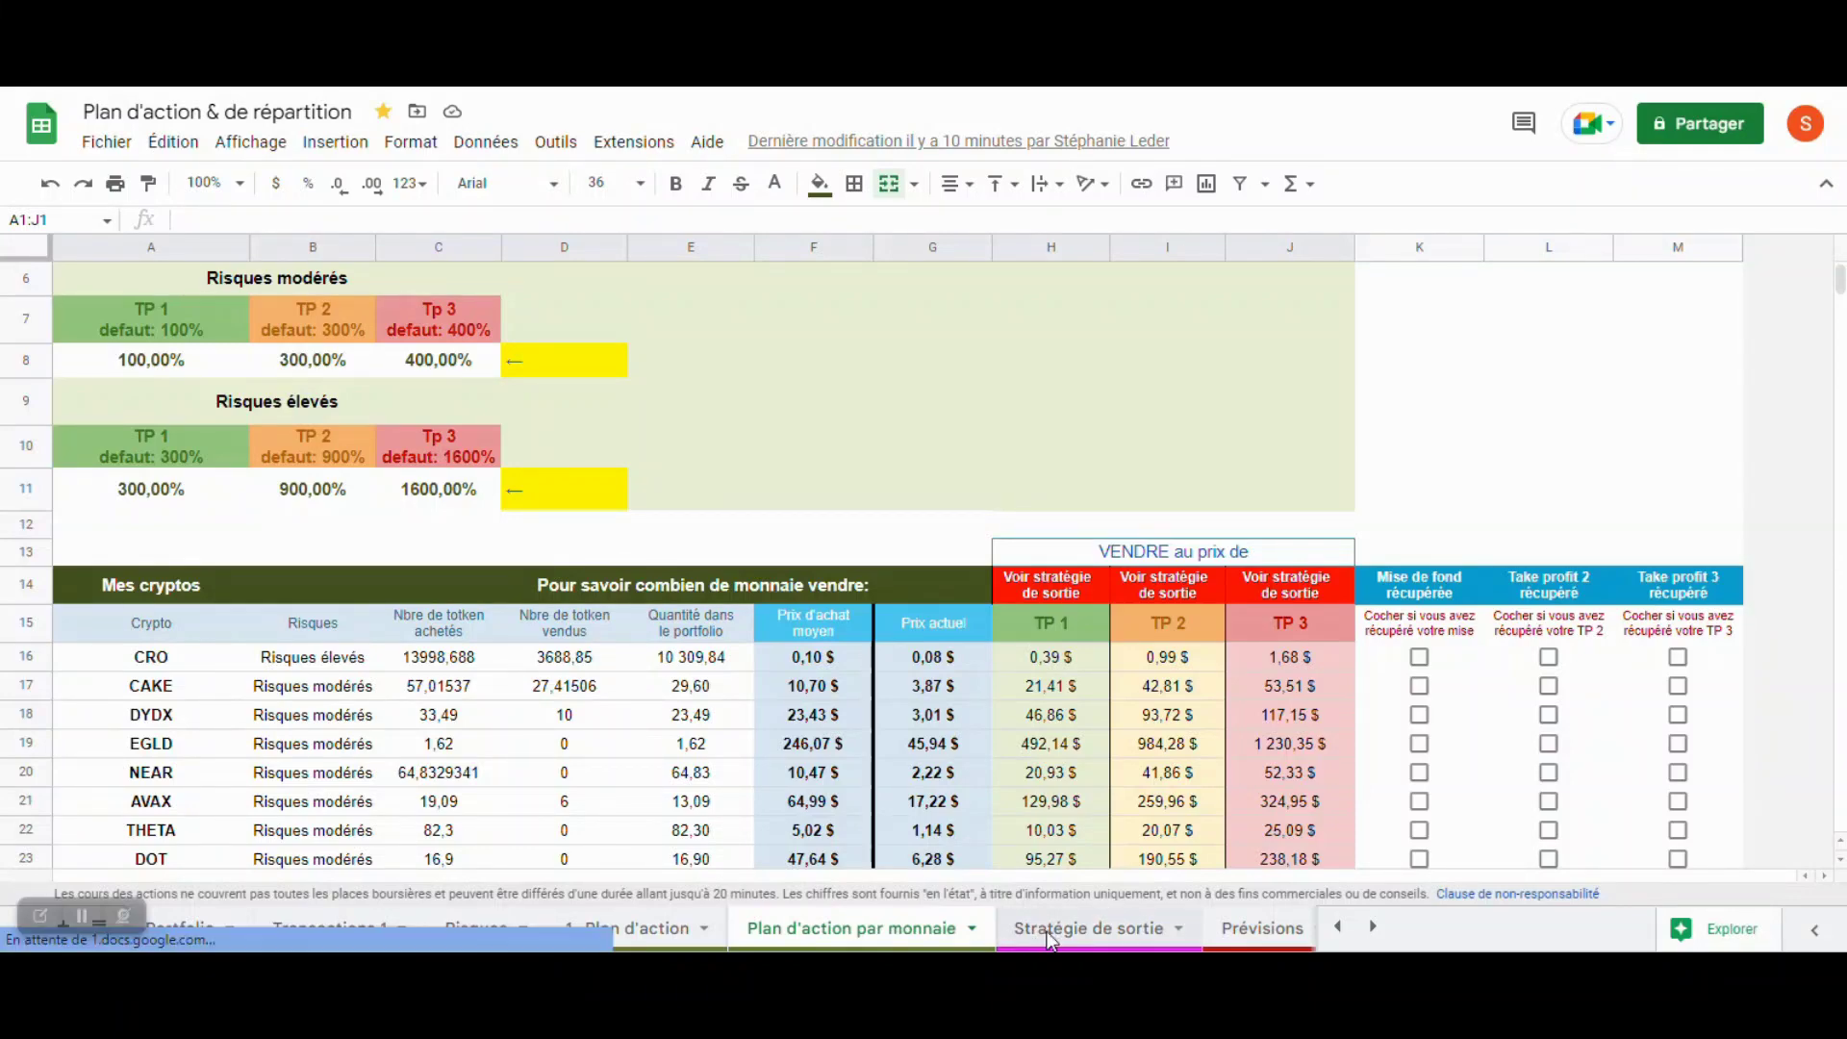
pyautogui.click(1049, 930)
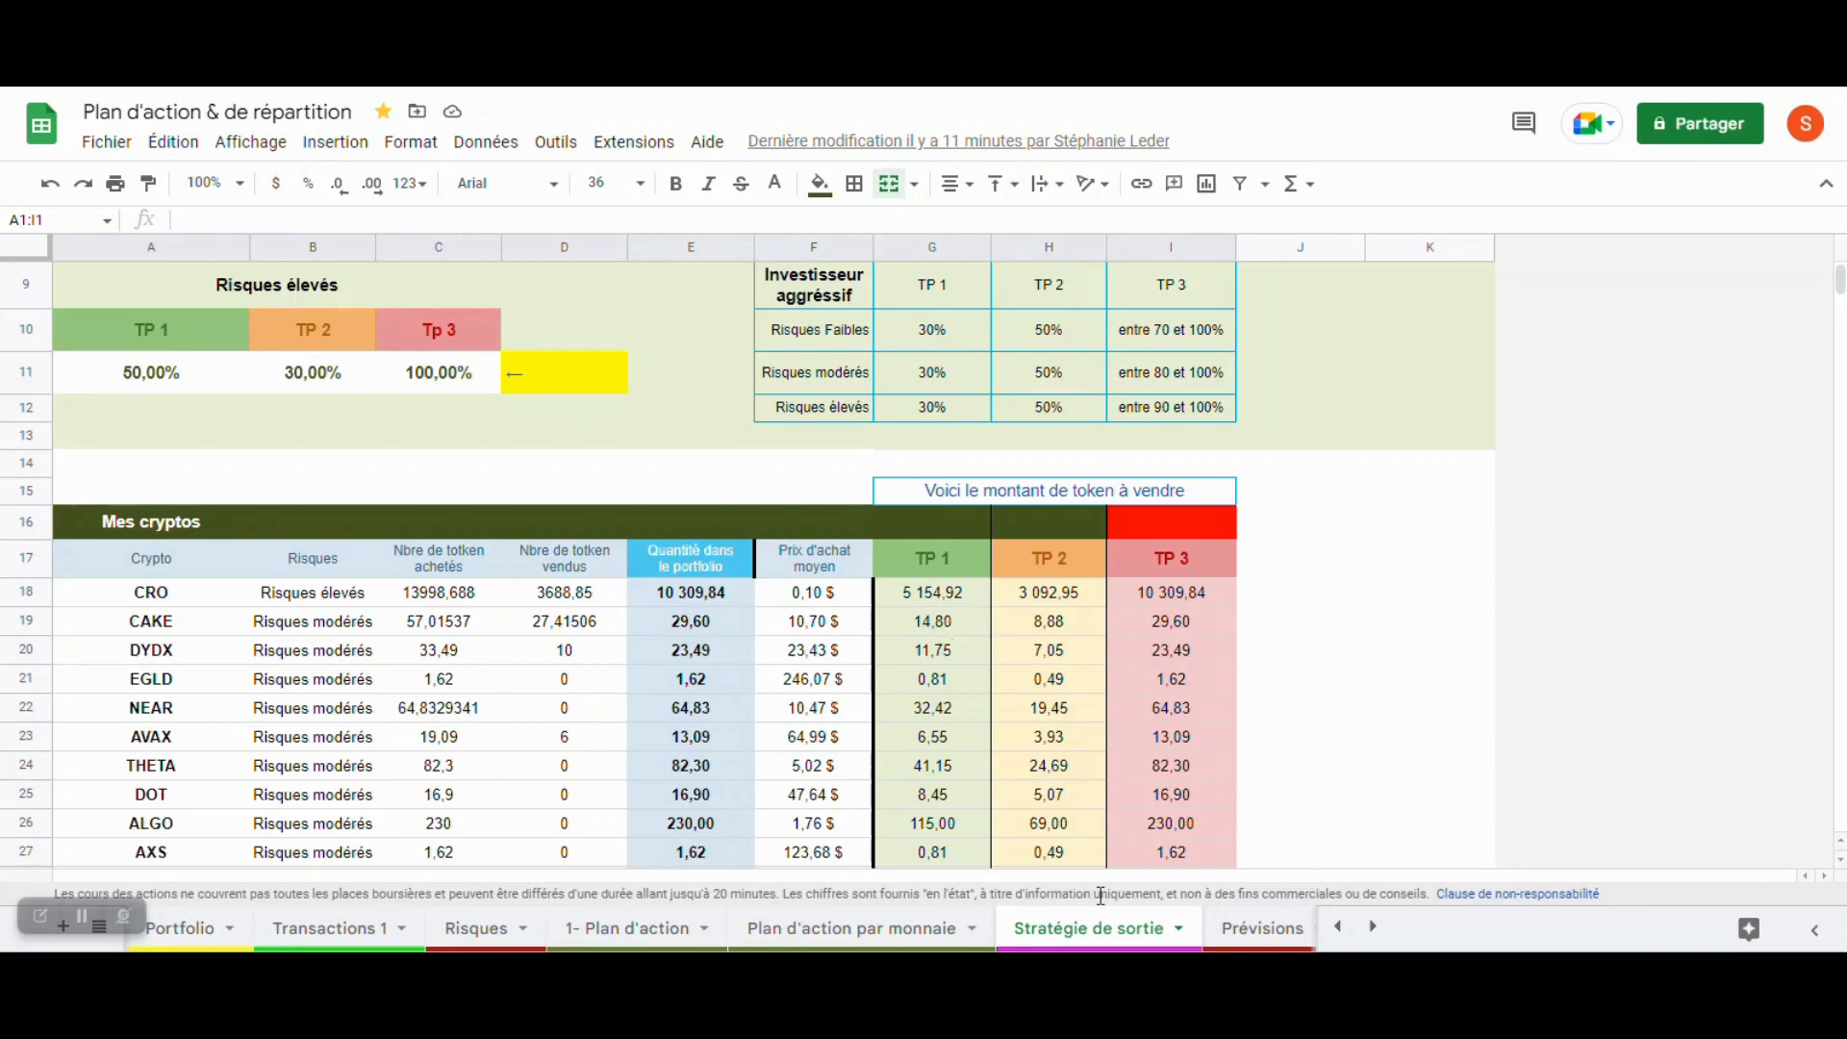
pyautogui.click(891, 933)
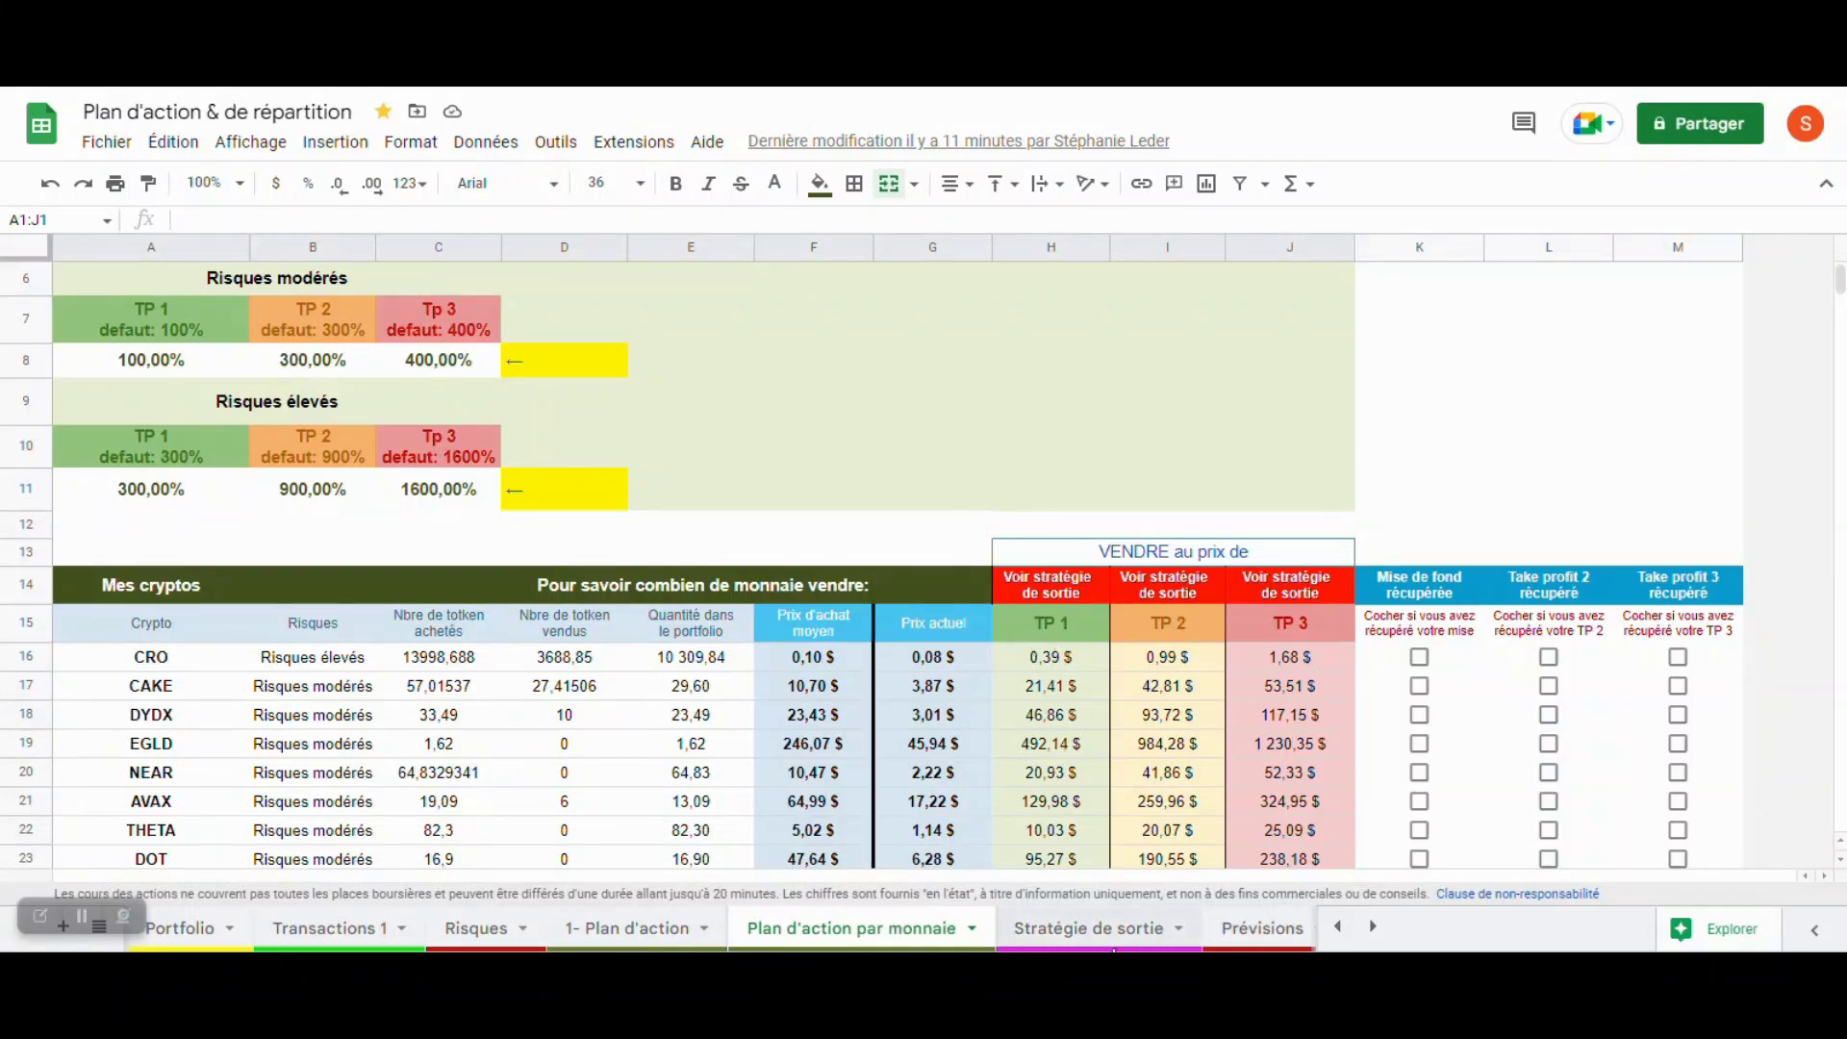
pyautogui.click(1116, 939)
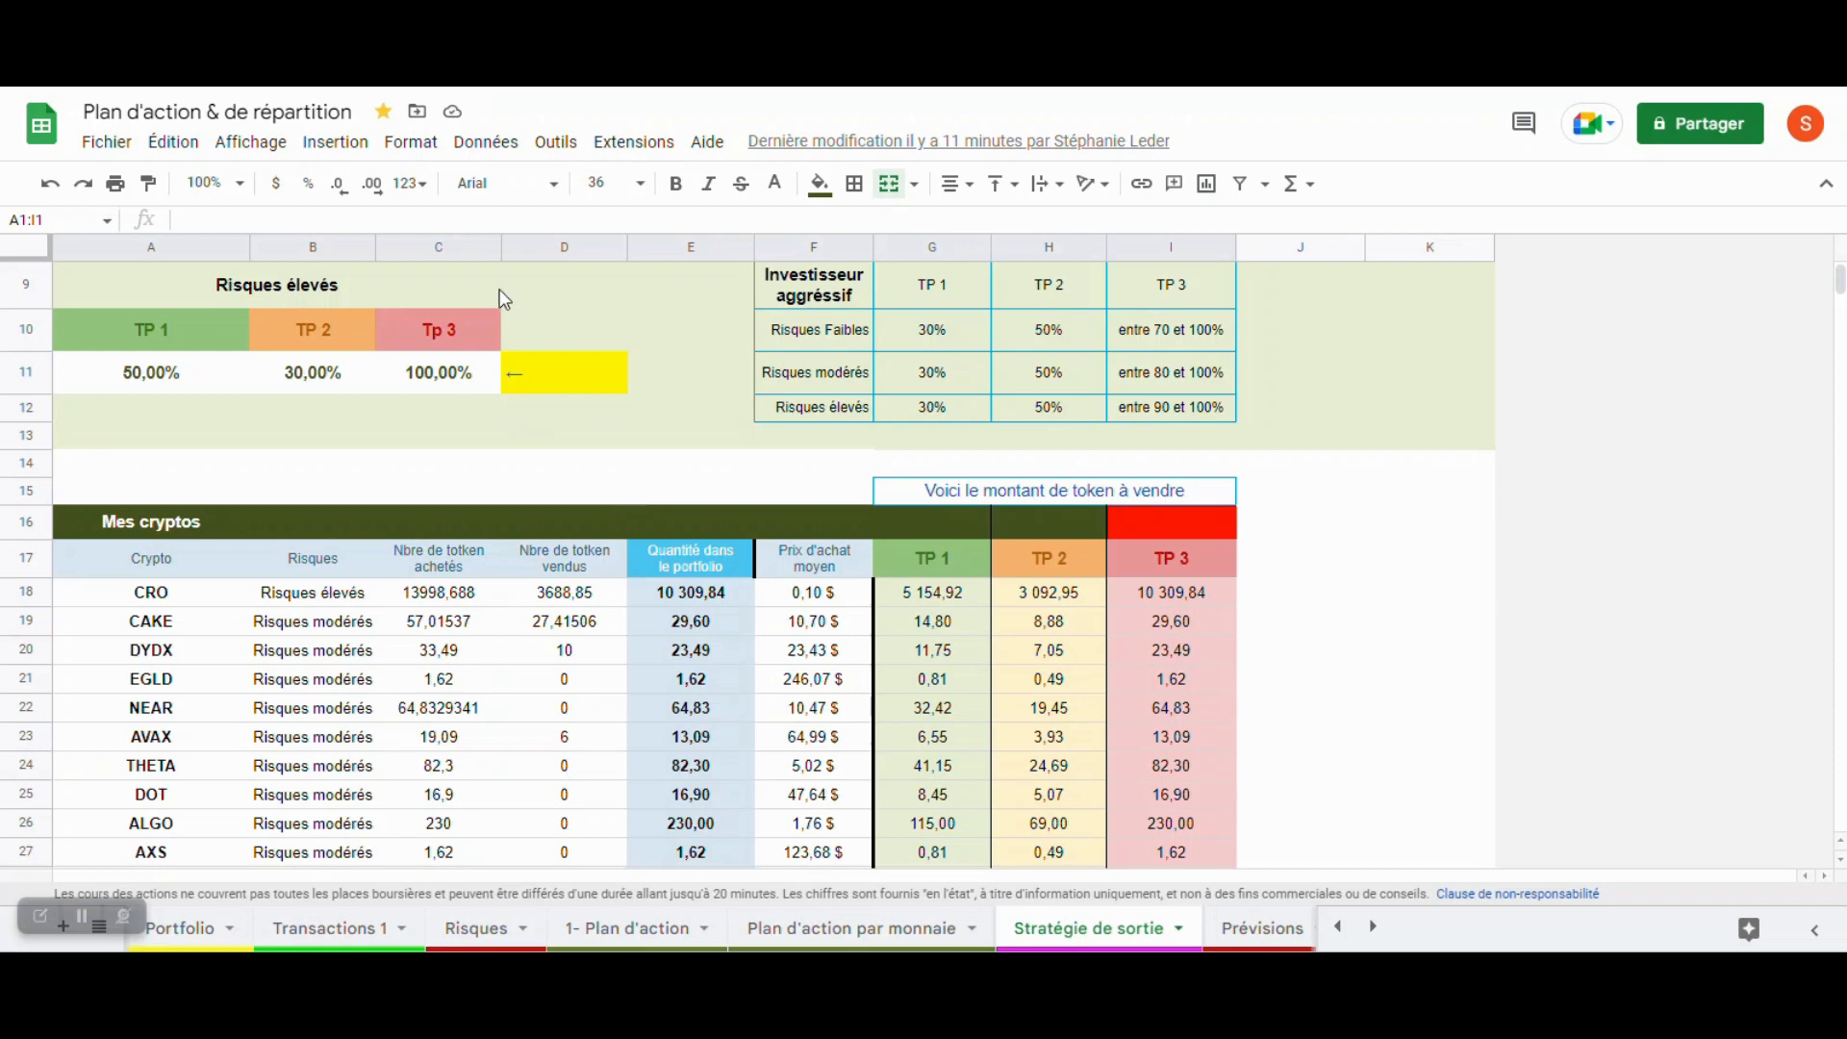
# Check the TP 1 sale alert e-mail for CAKE and AGIX in Gmail against the Plan d'action par monnaie sheet
pyautogui.hotkey('ctrl', 'Tab')
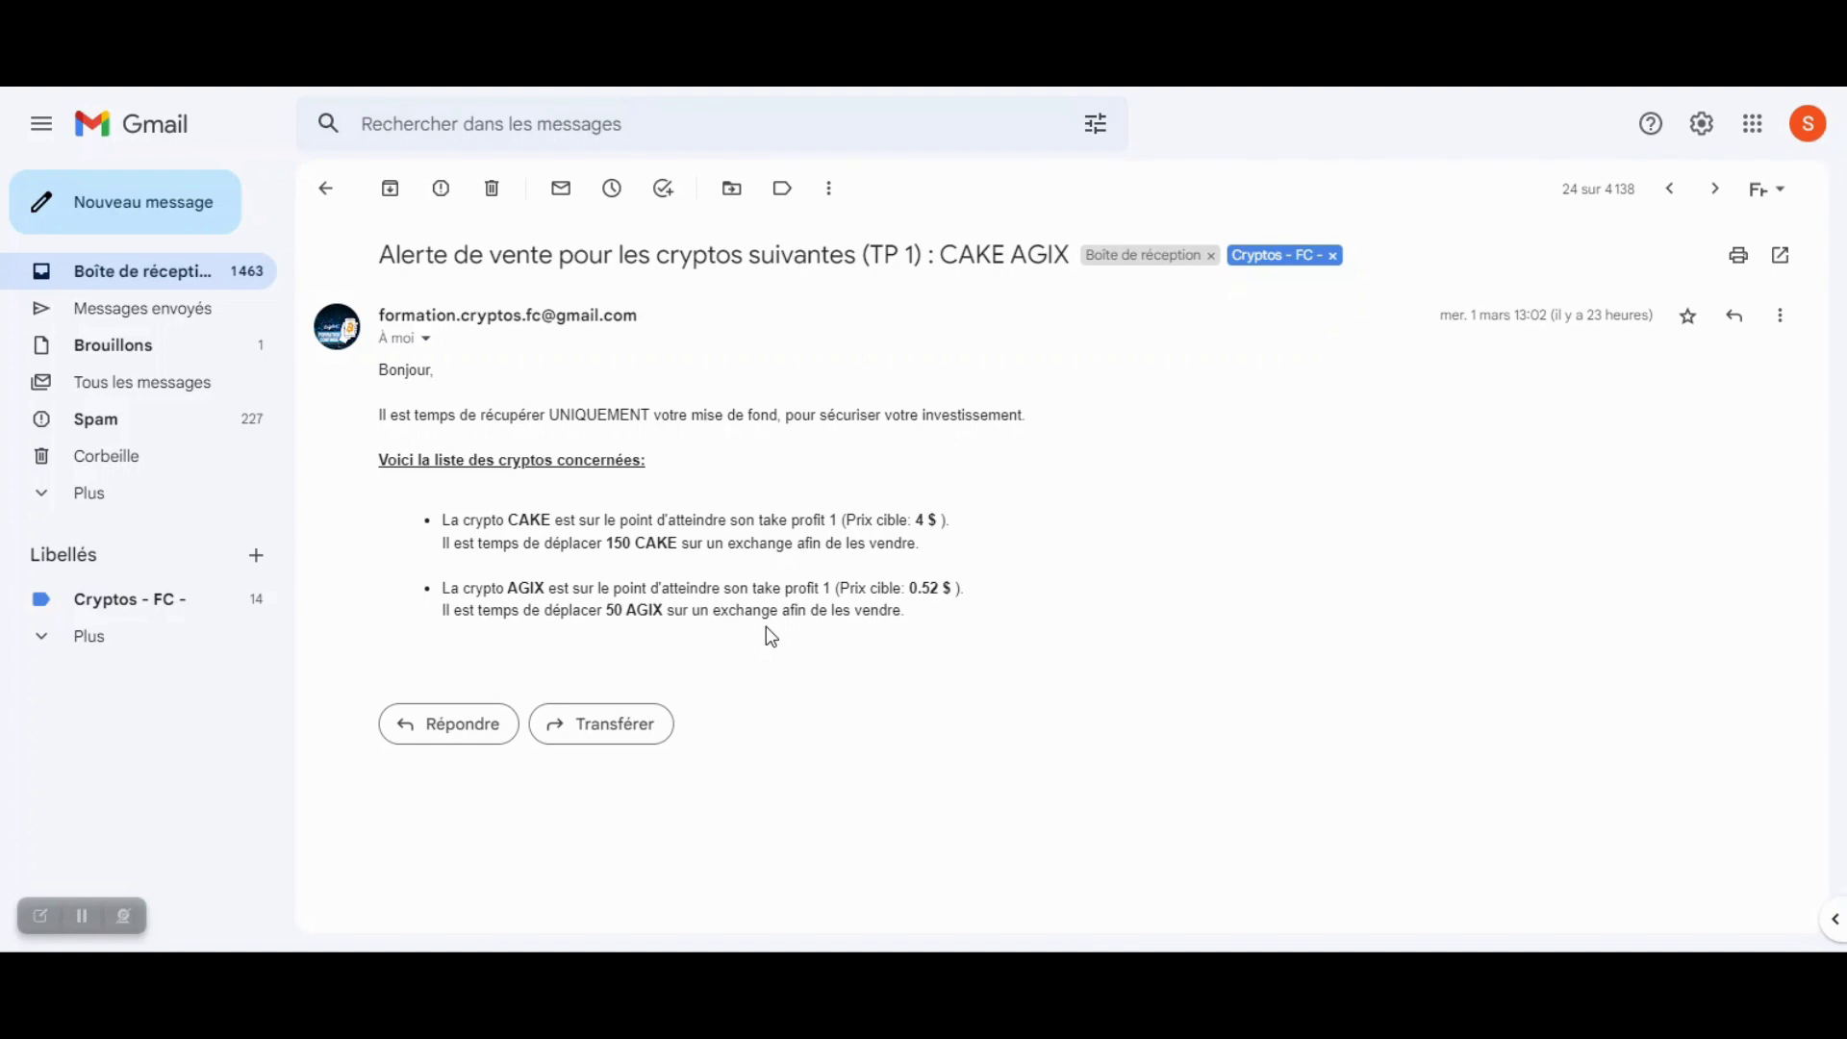
pyautogui.click(568, 90)
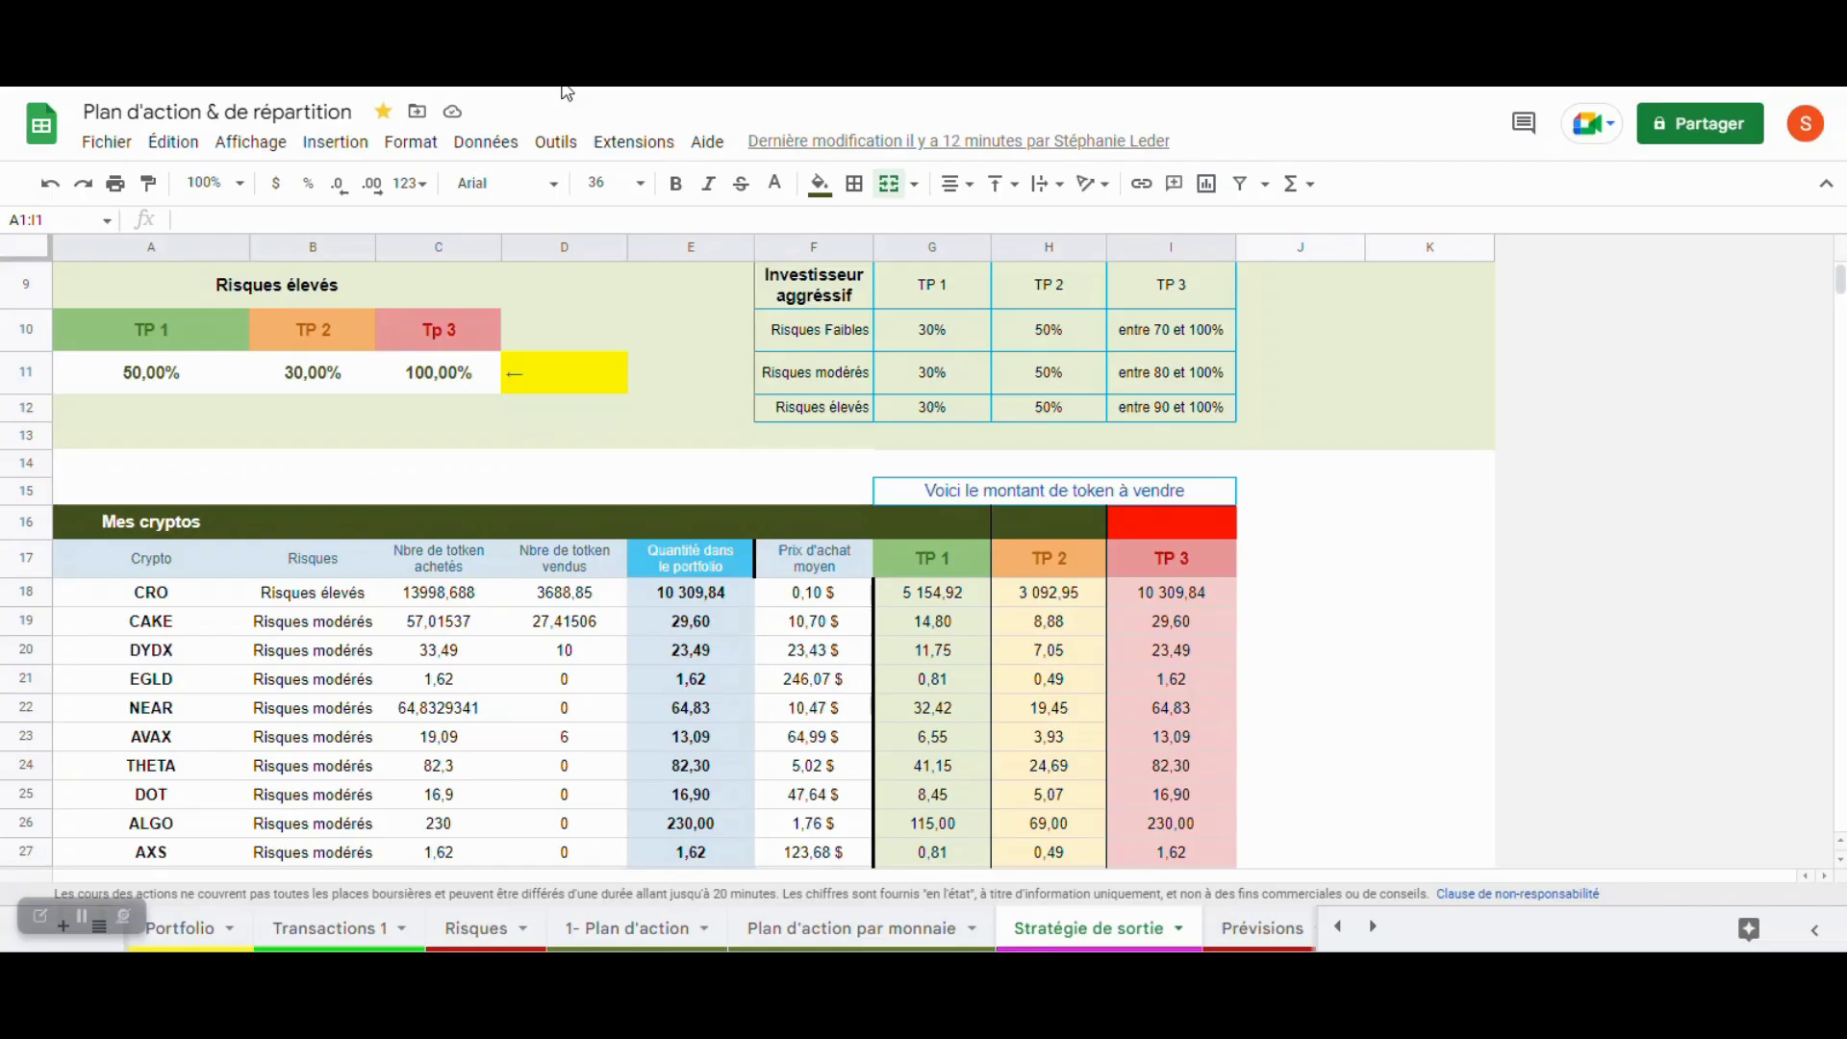
pyautogui.click(871, 935)
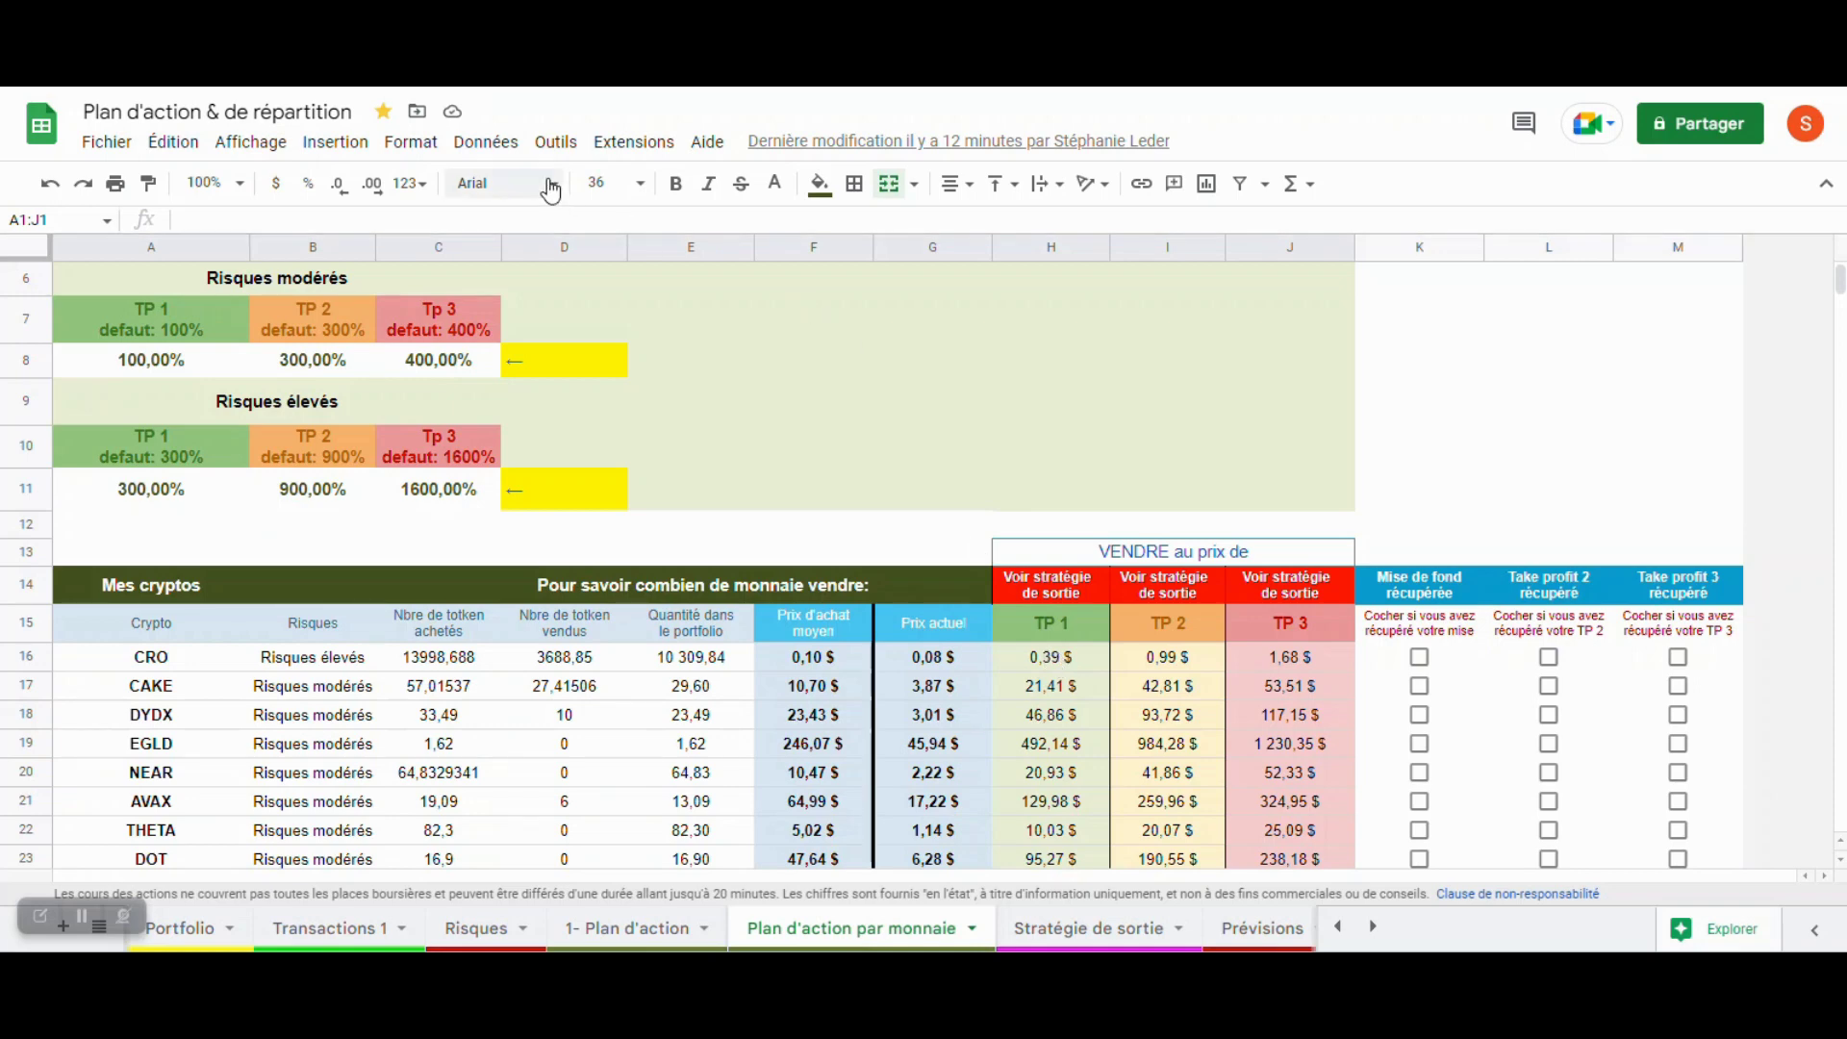
pyautogui.hotkey('ctrl', 'Tab')
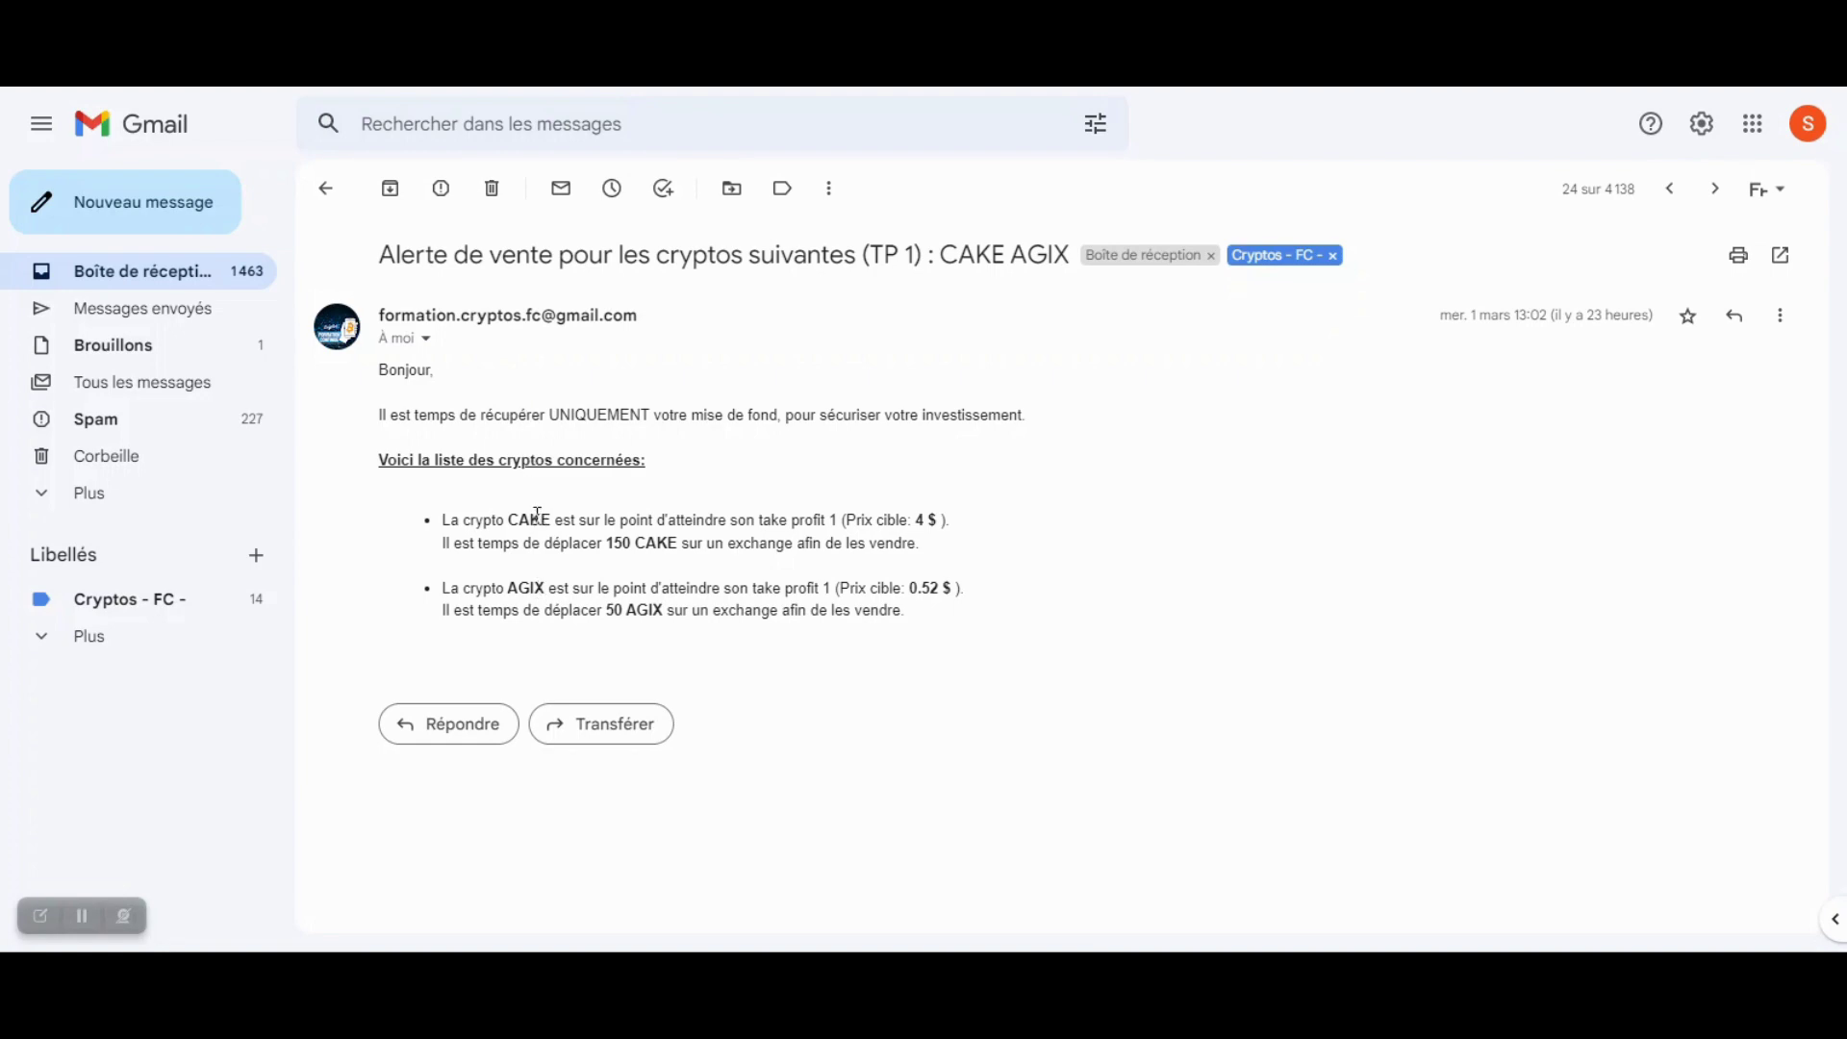
pyautogui.hotkey('ctrl', 'Tab')
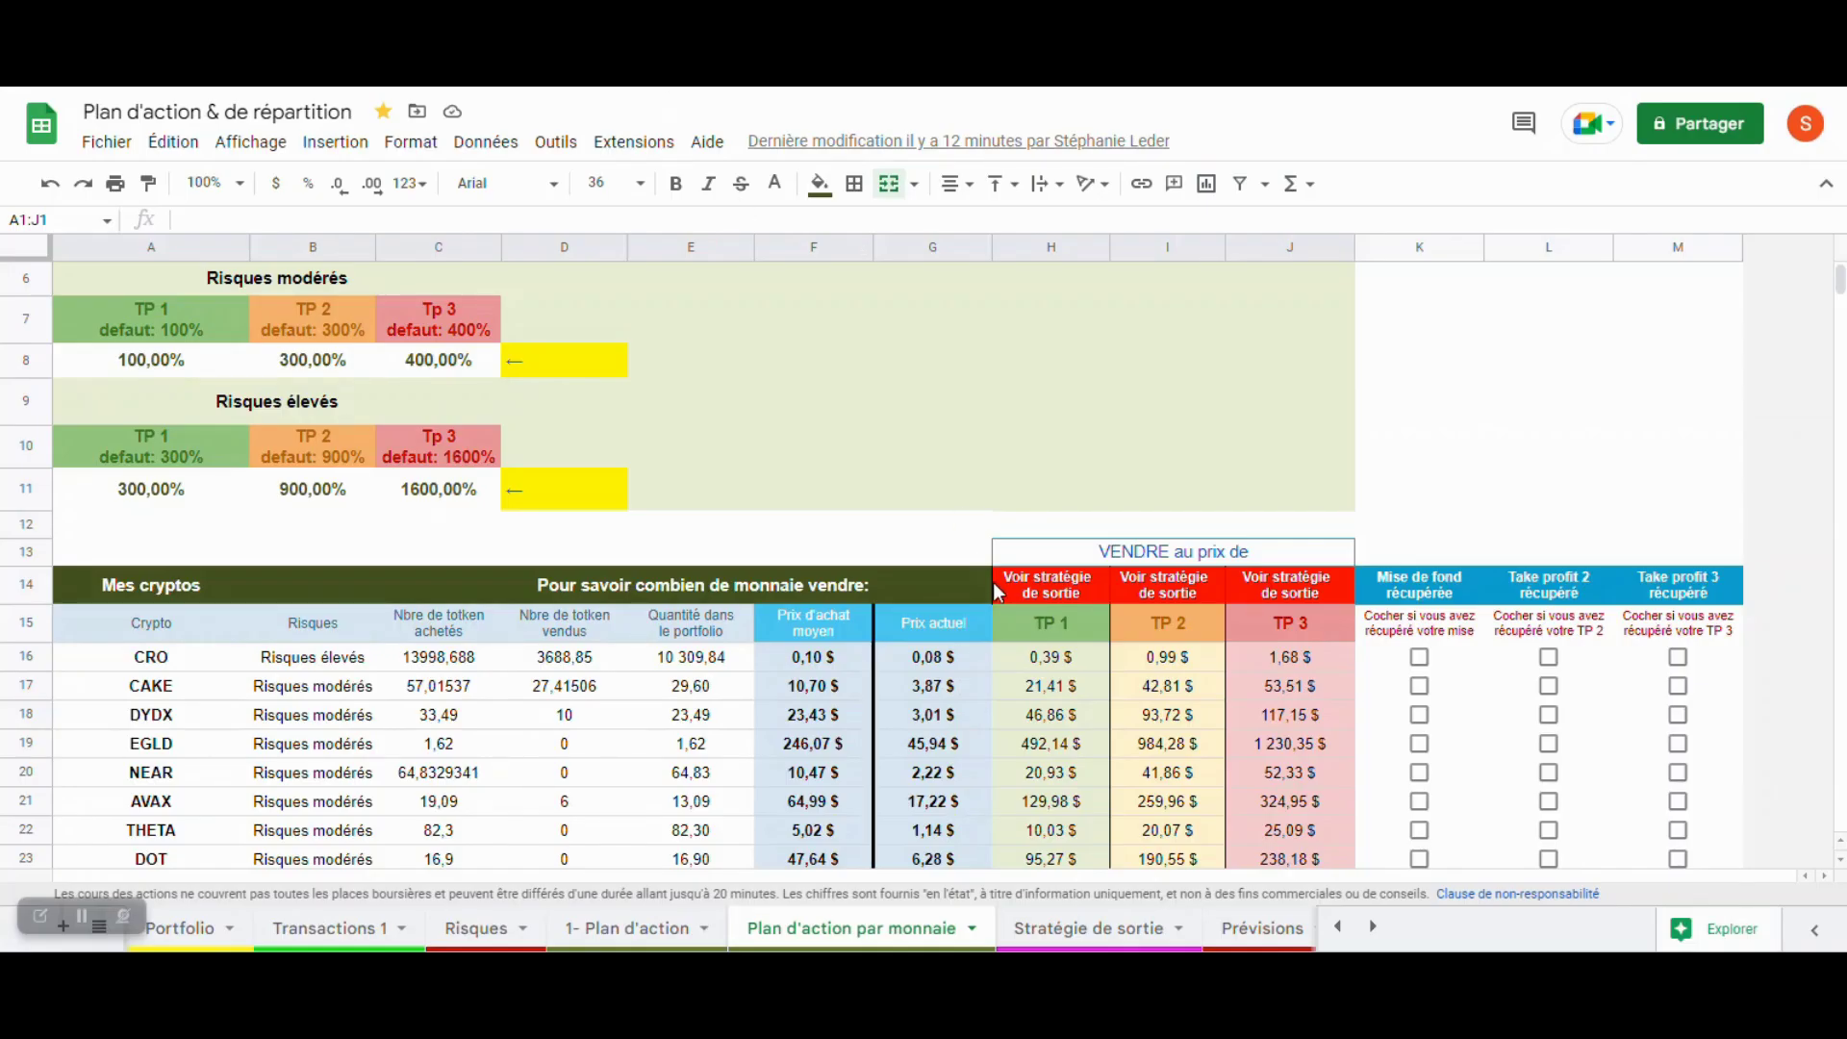
# Examine the Prévisions sheet's columns from the crypto symbols through to the total potential gains
pyautogui.click(1271, 941)
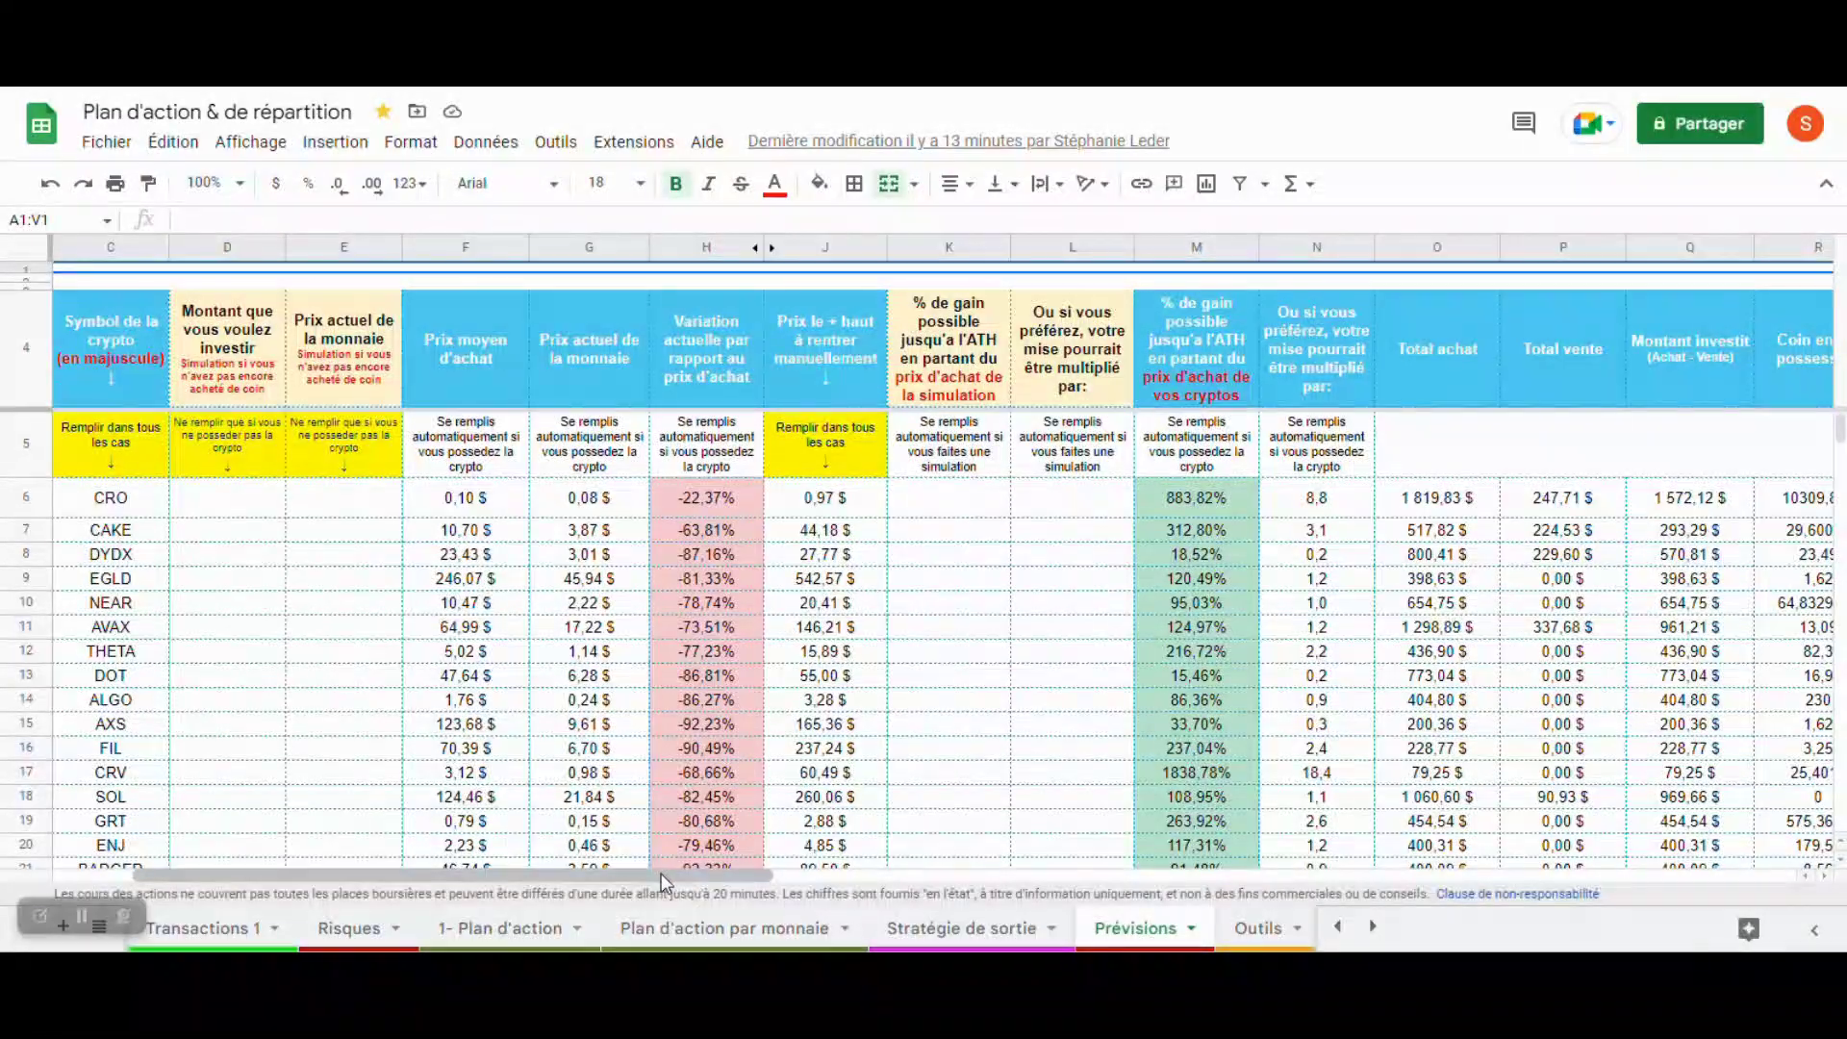
pyautogui.moveTo(662, 873); pyautogui.dragTo(881, 903)
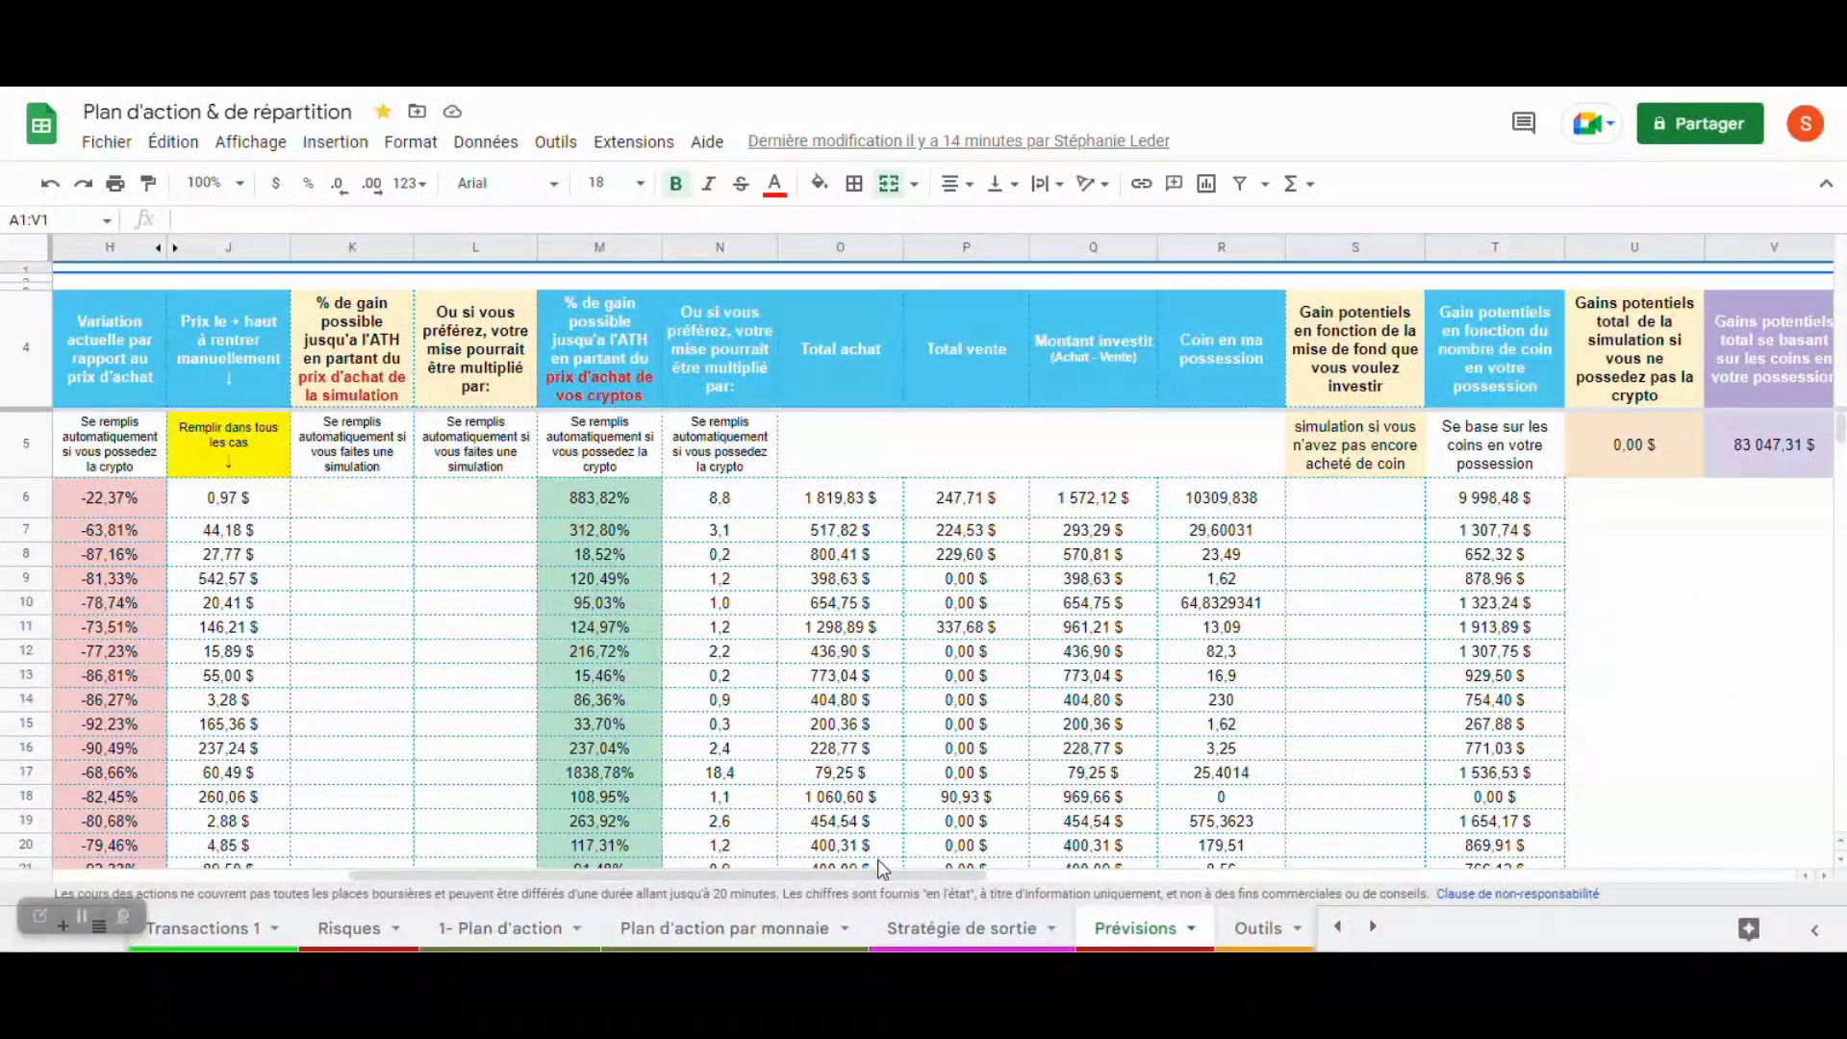
pyautogui.moveTo(900, 878); pyautogui.dragTo(1108, 904)
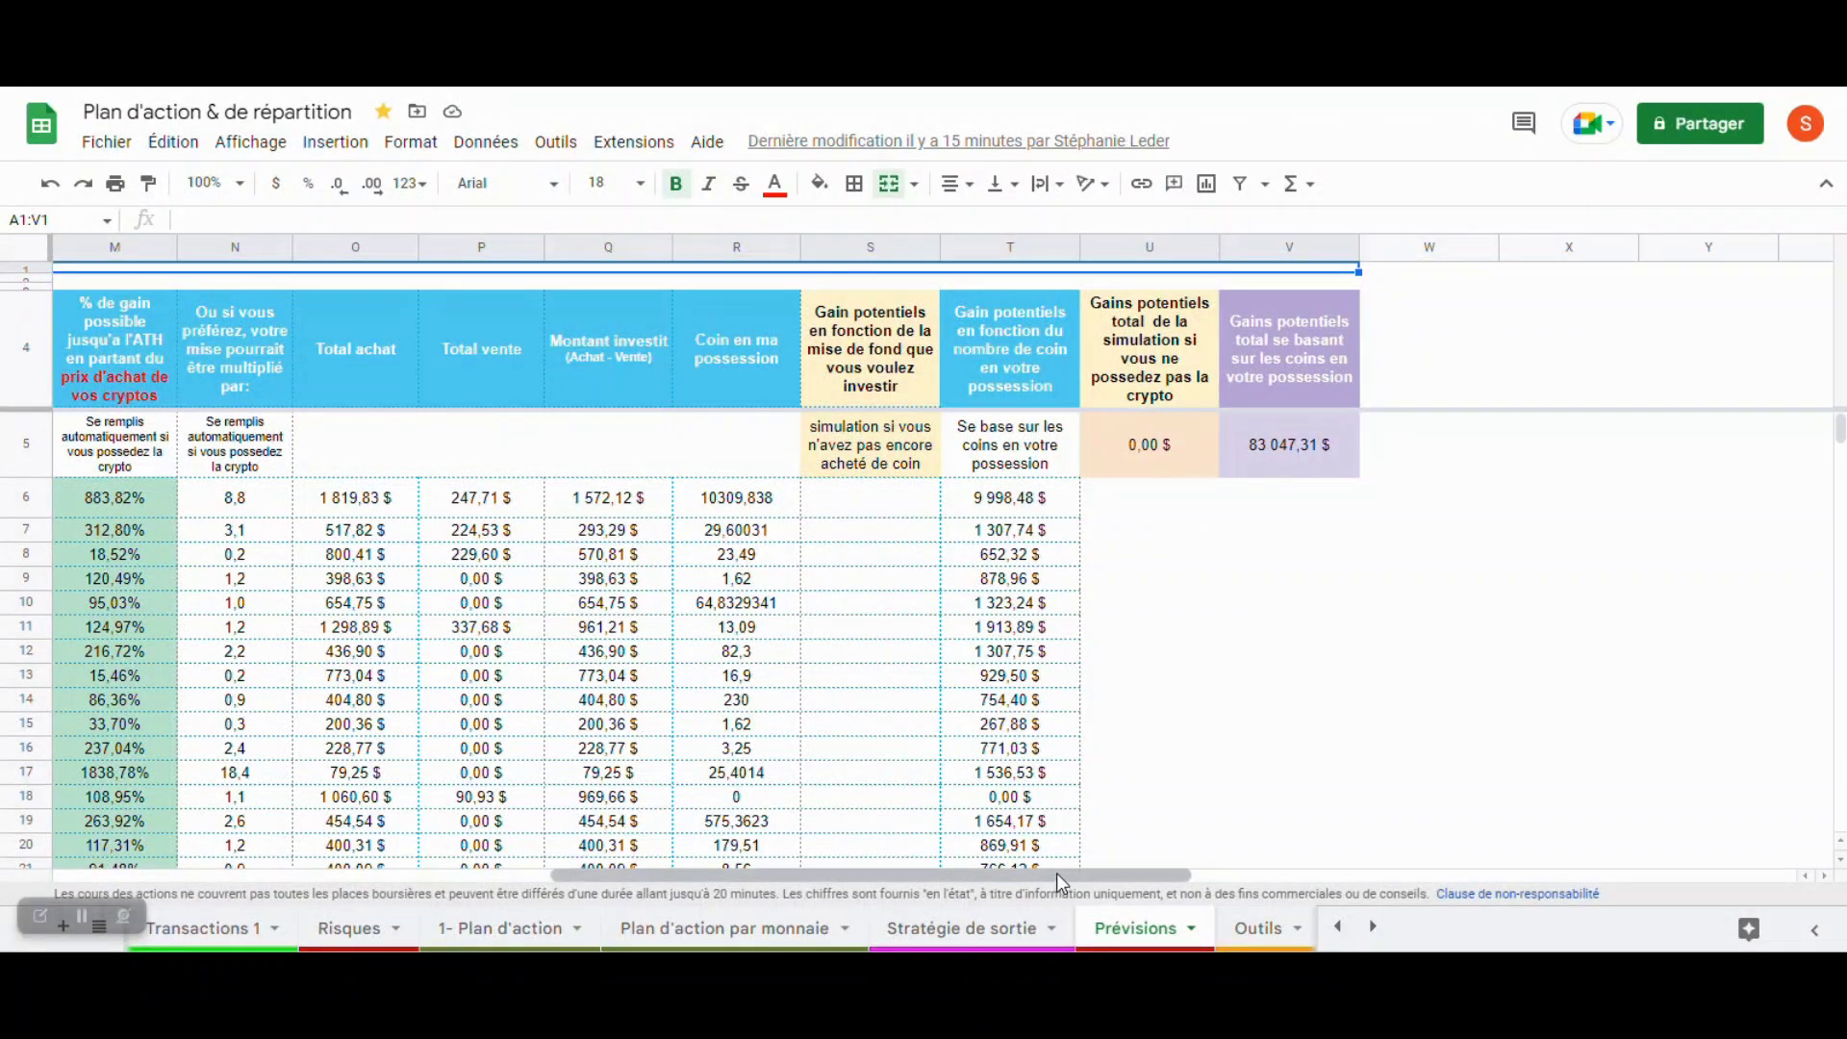
# Review the Prévisions sheet again, comparing the purchase prices and highest prices with the gain percentages and potential gains
pyautogui.moveTo(1053, 873); pyautogui.dragTo(657, 872)
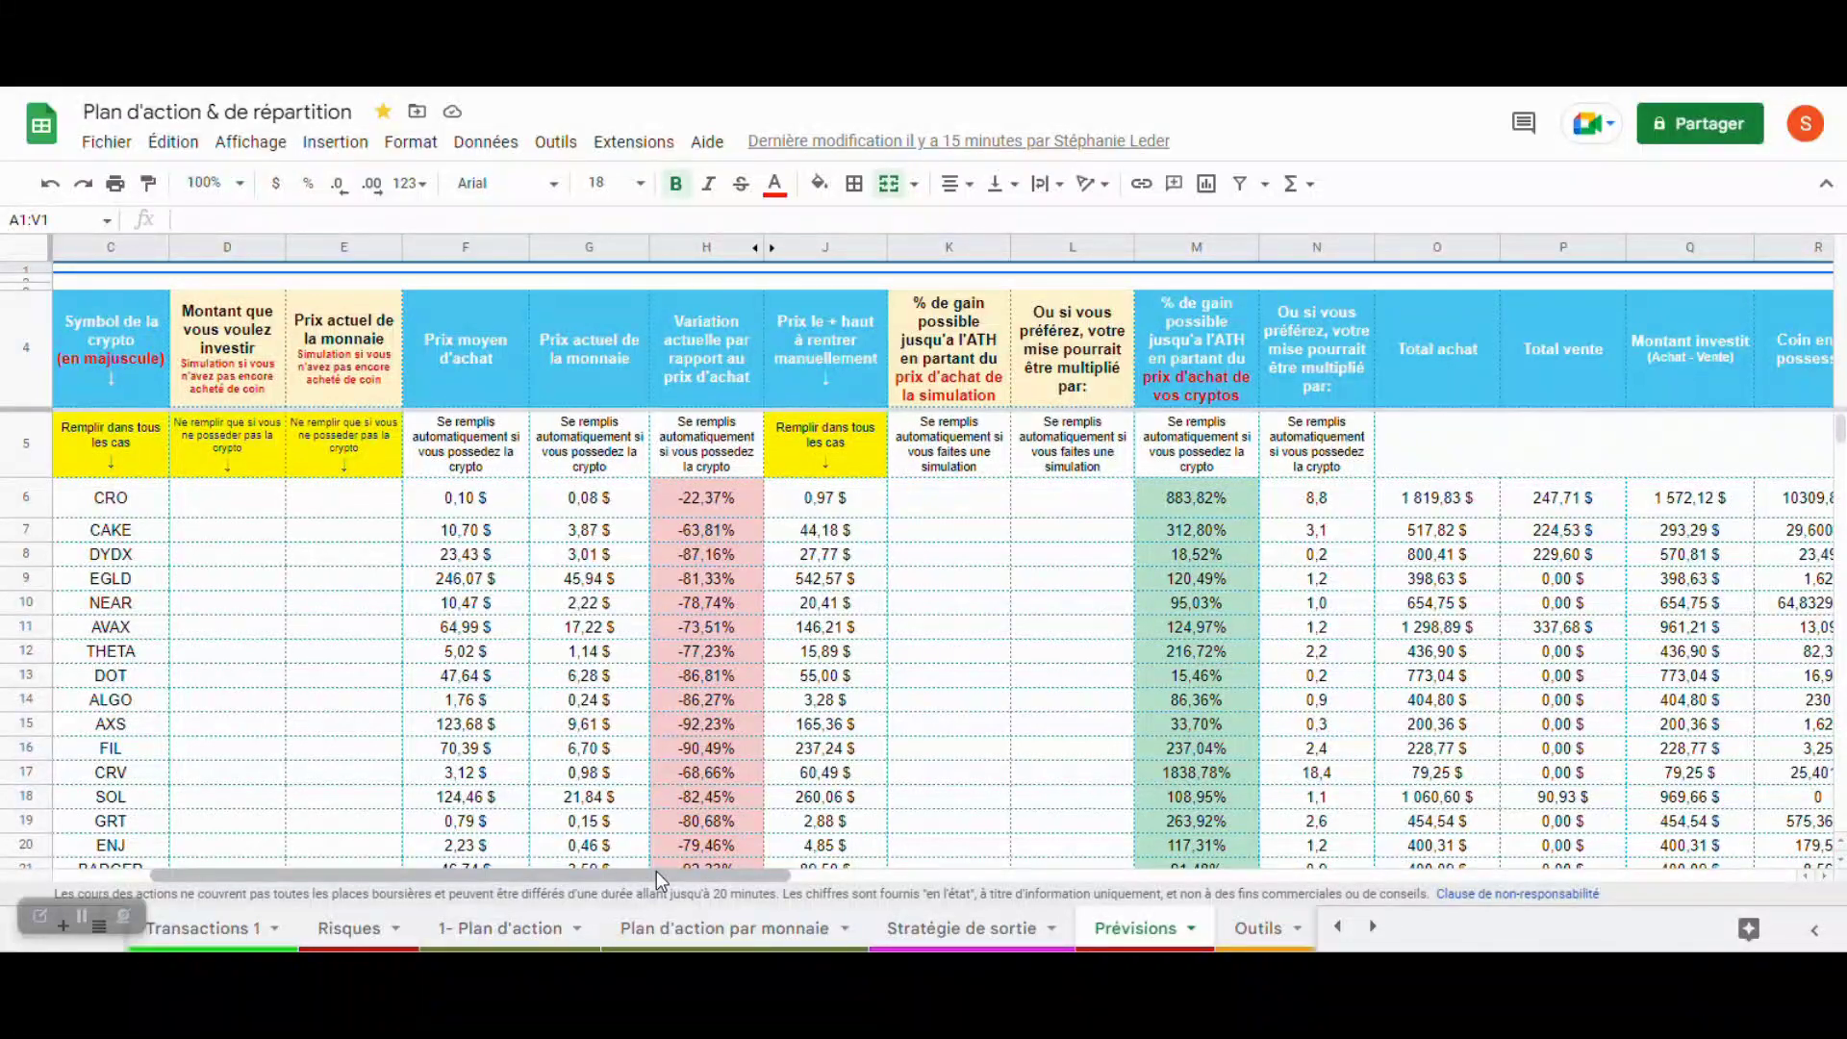
pyautogui.moveTo(656, 870); pyautogui.dragTo(958, 874)
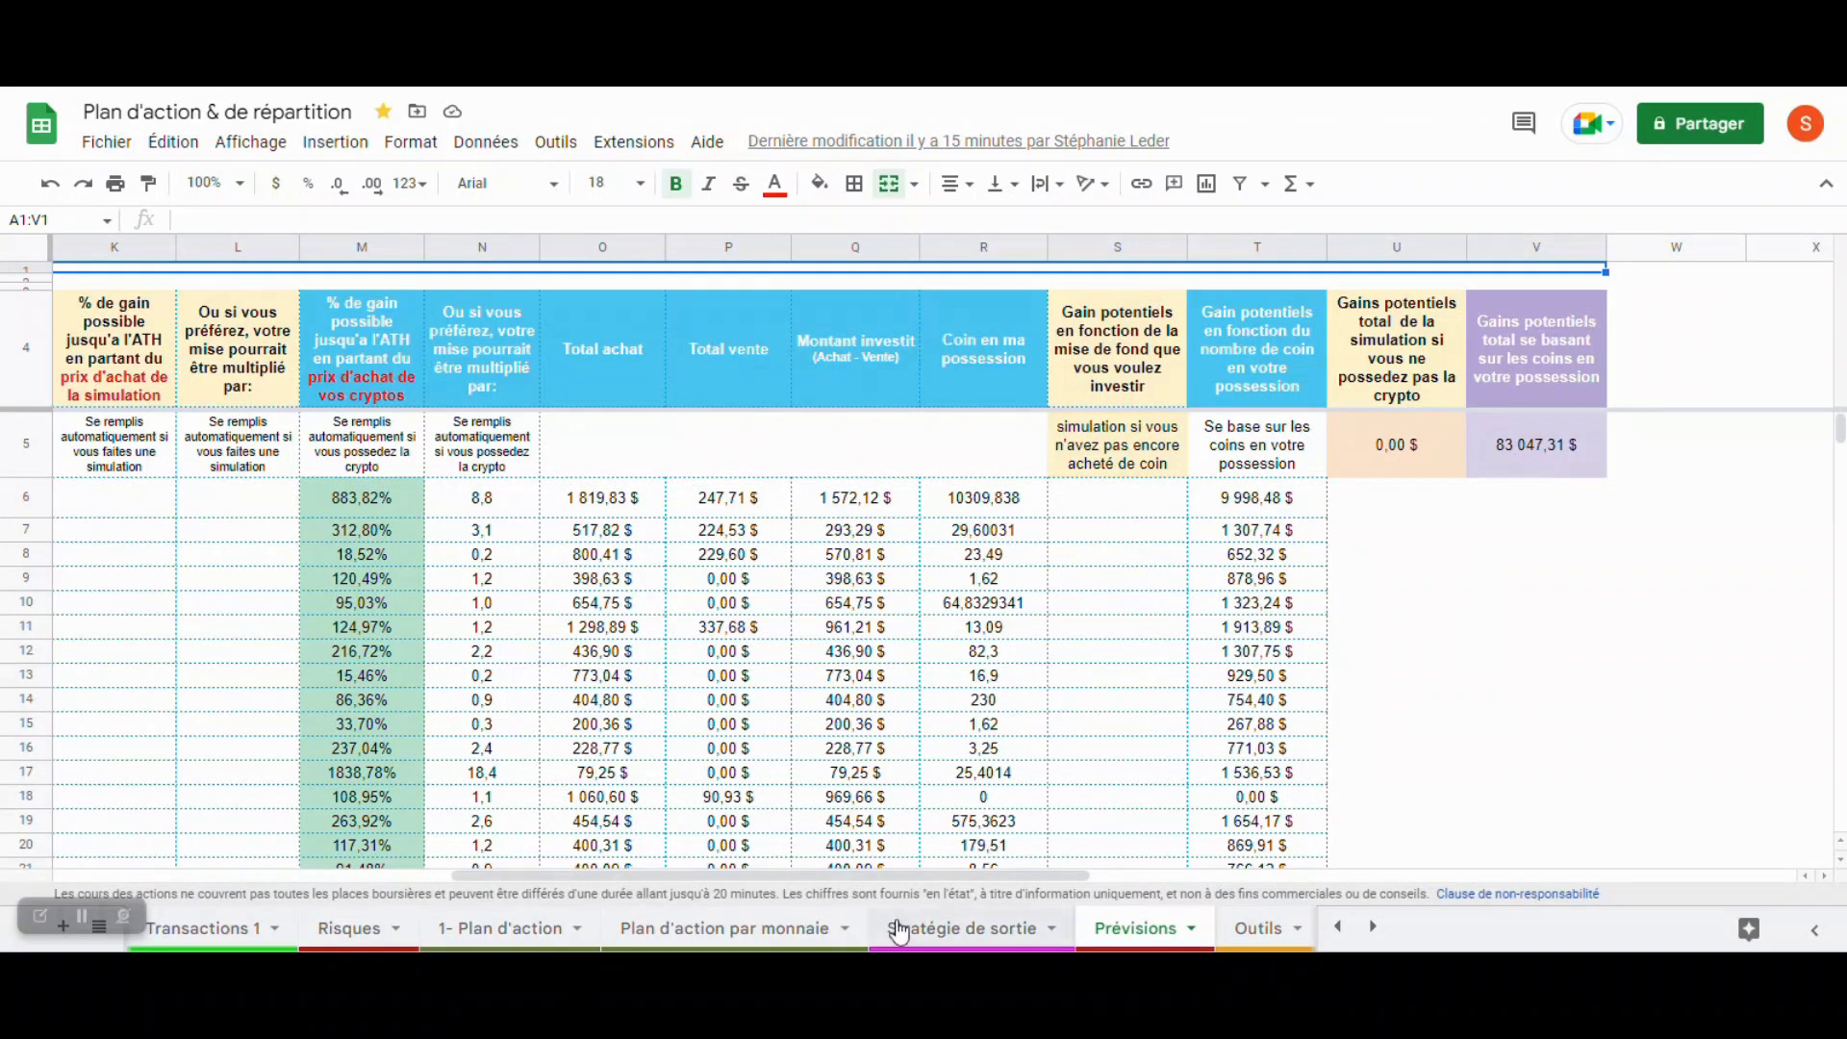
pyautogui.moveTo(898, 872); pyautogui.dragTo(791, 870)
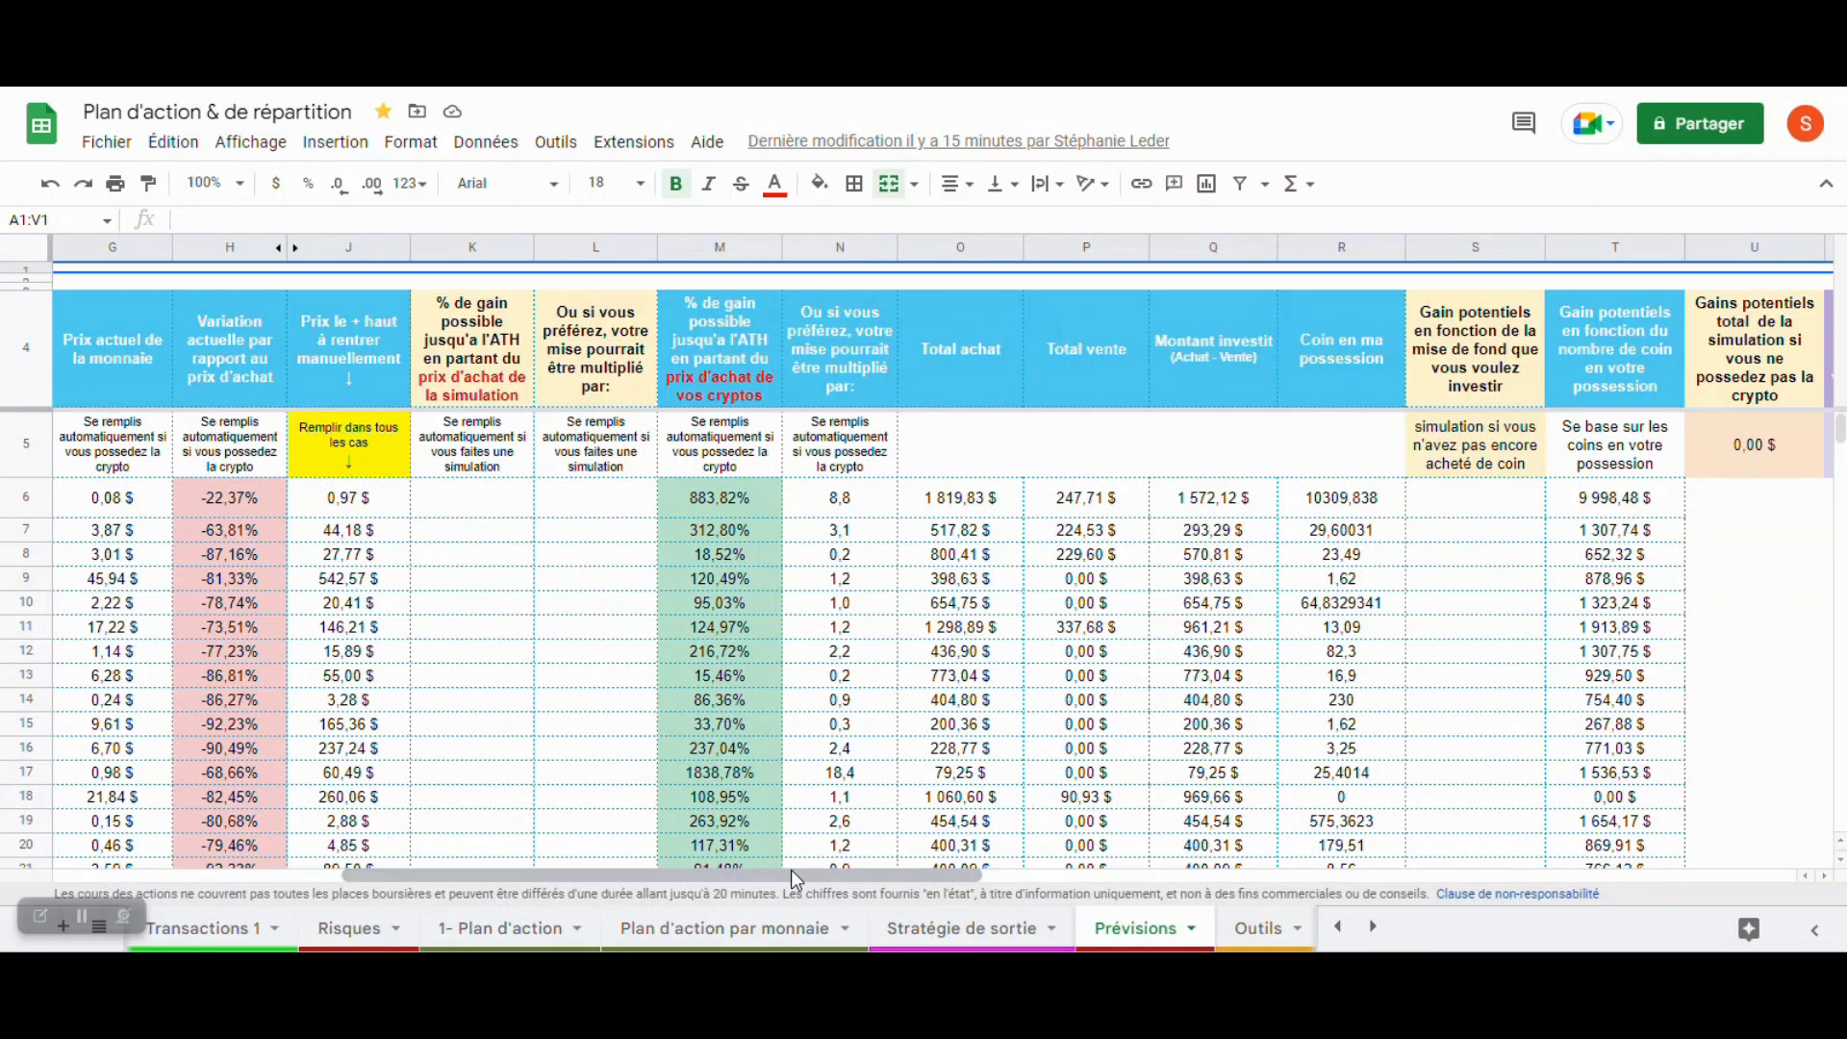
# Examine the Outils sheet's sale percentage and crypto quantity calculators and its CAD, EUR and USDT exchange-rate converters
pyautogui.click(1269, 938)
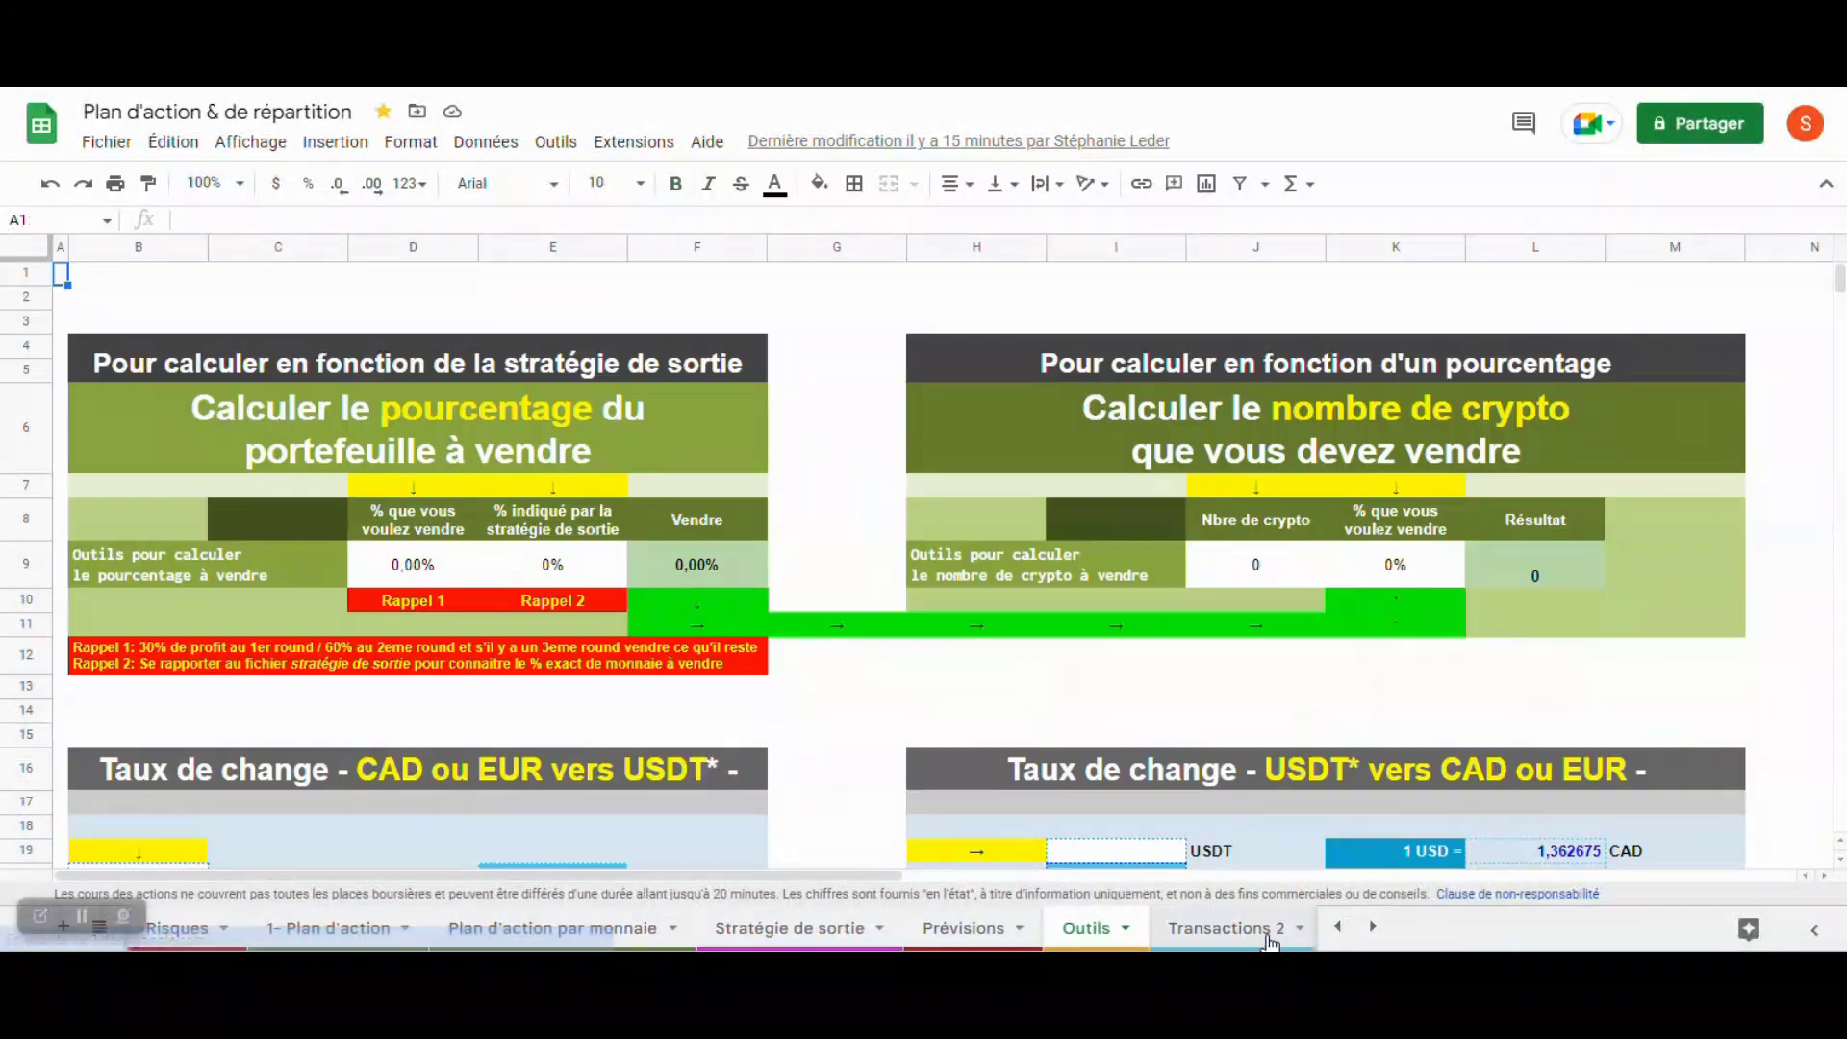
pyautogui.scroll(-1, 1340, 663)
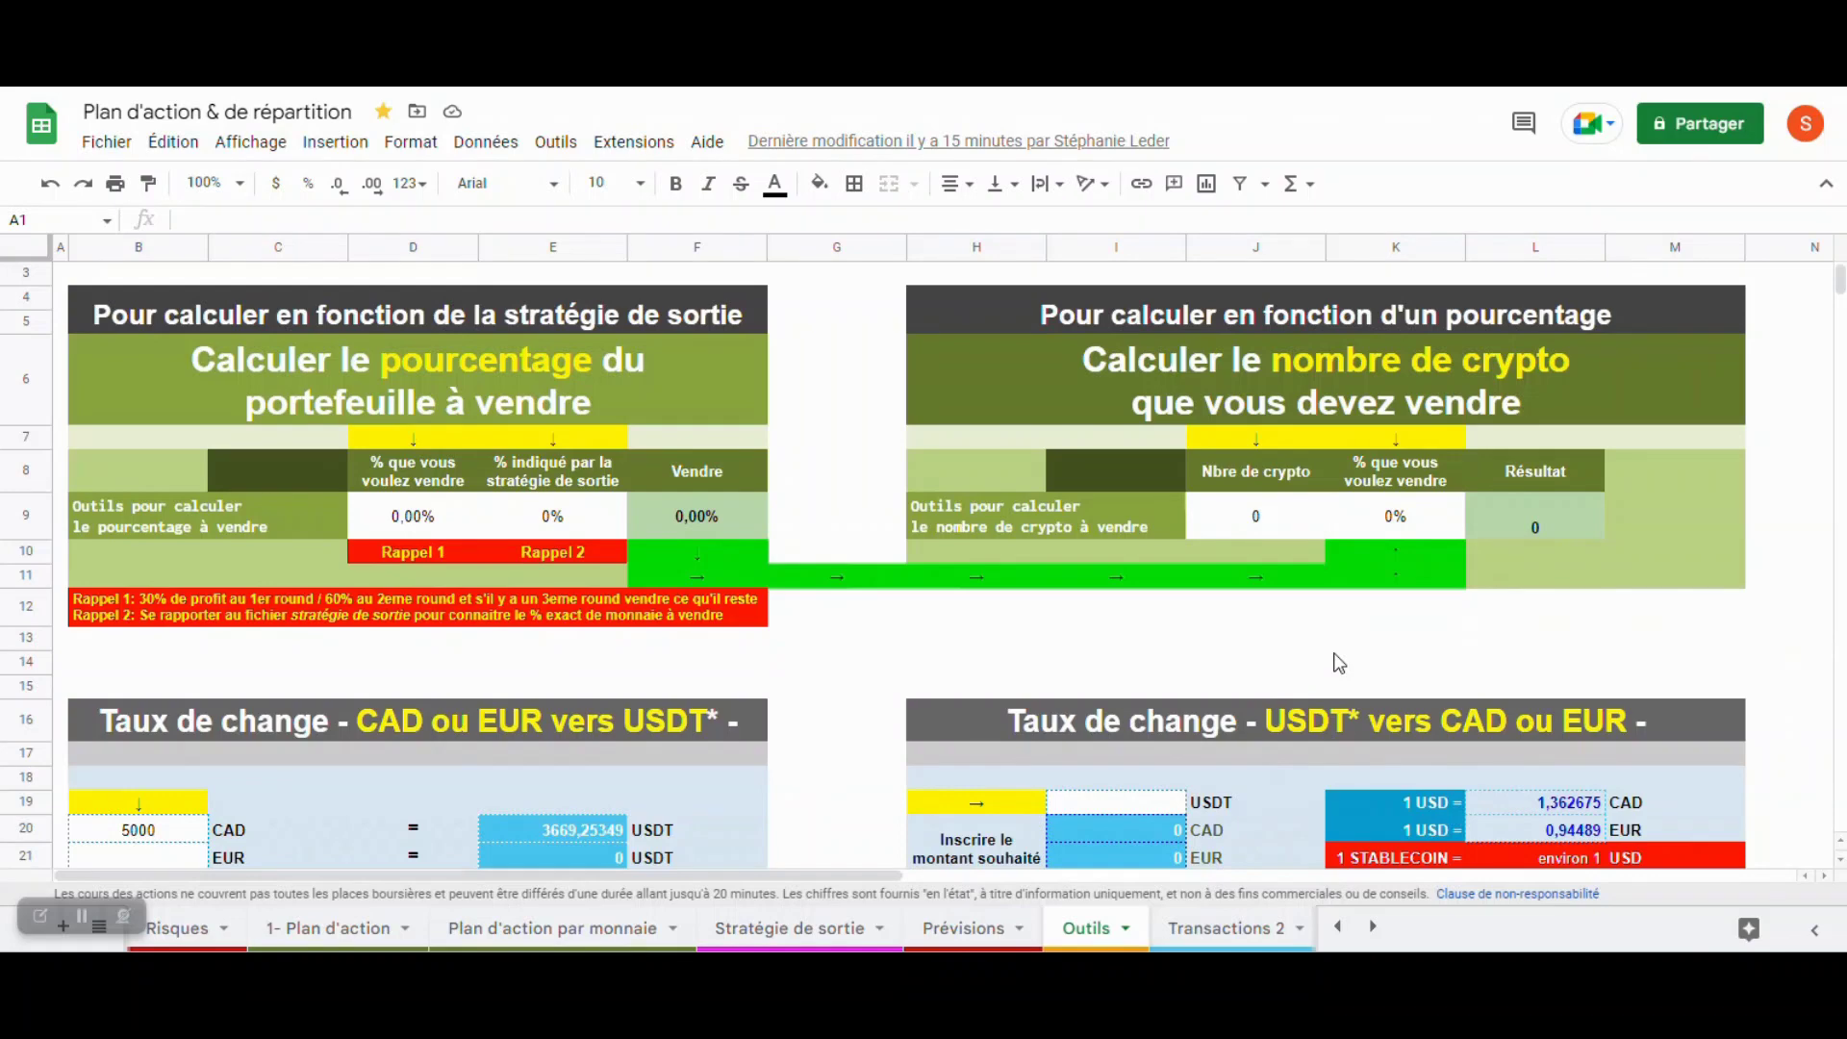
pyautogui.scroll(-3, 1339, 663)
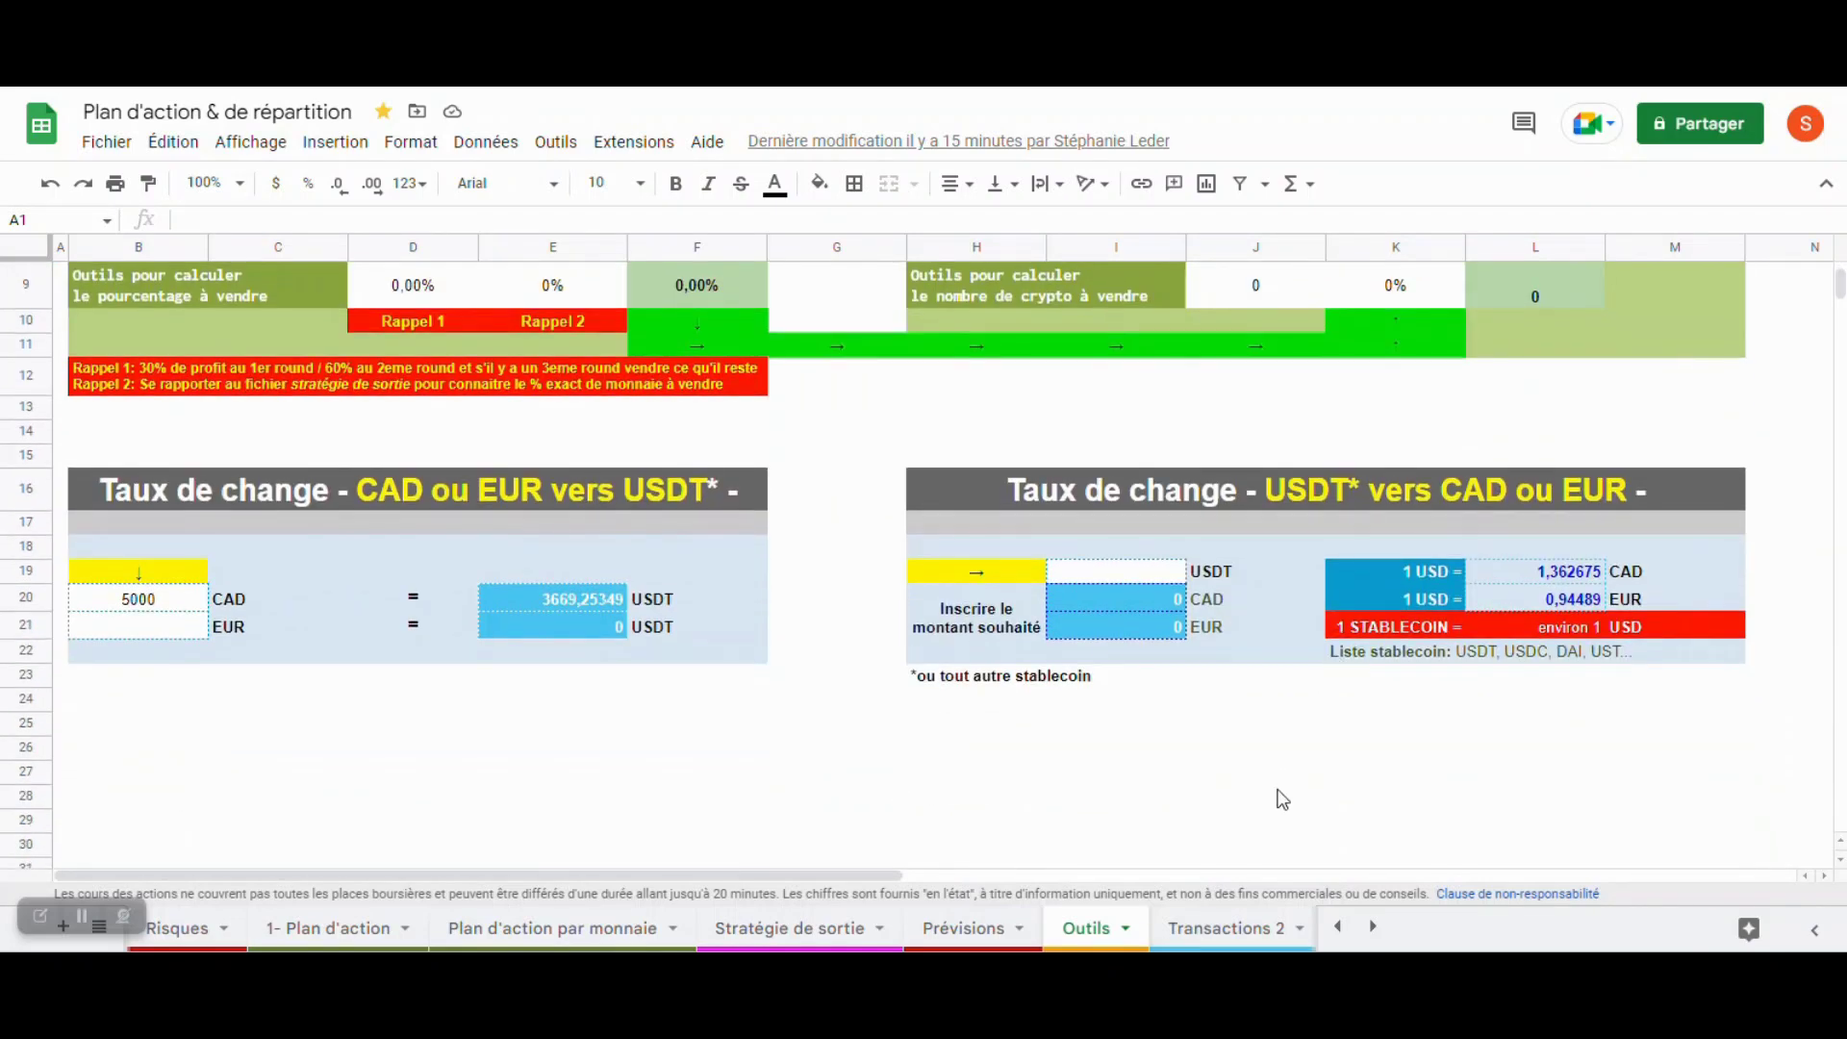
pyautogui.scroll(1, 1282, 800)
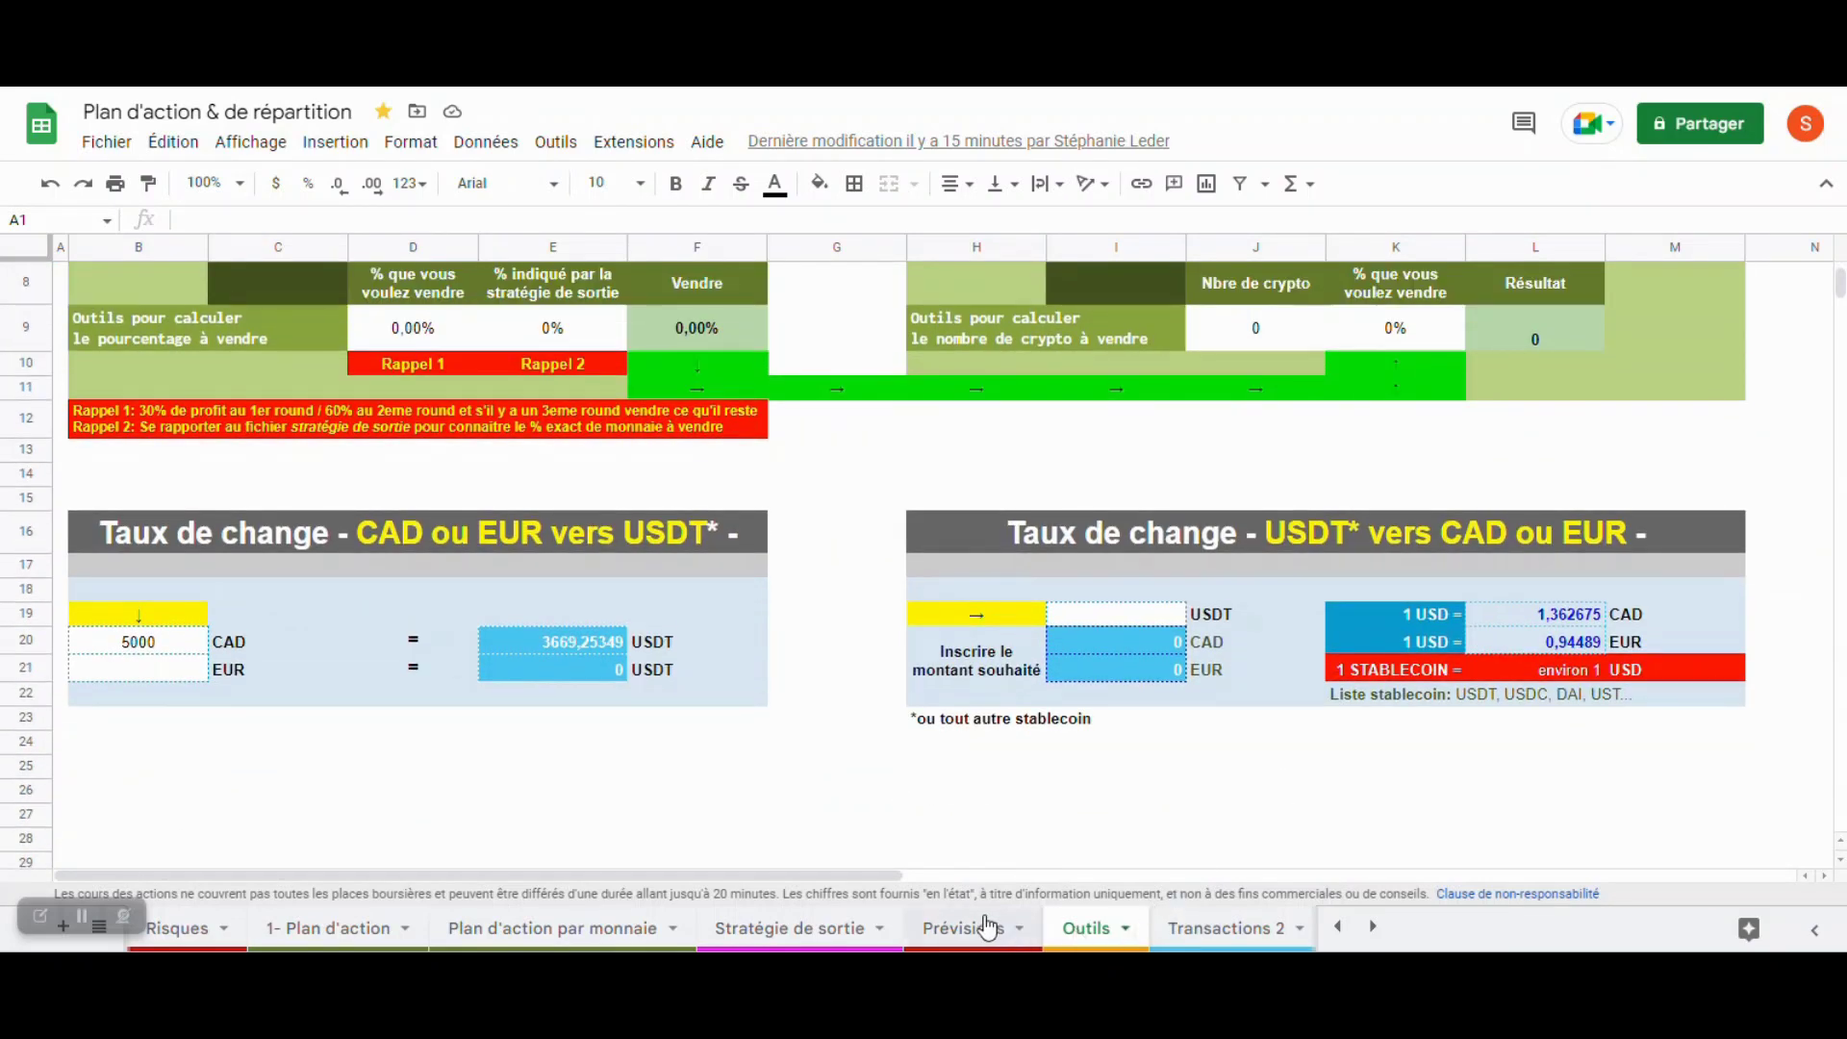
# Look over the Transactions 2 sheet's column headings and the charts and filters on the 2- Répartition des avoirs sheet
pyautogui.click(1214, 945)
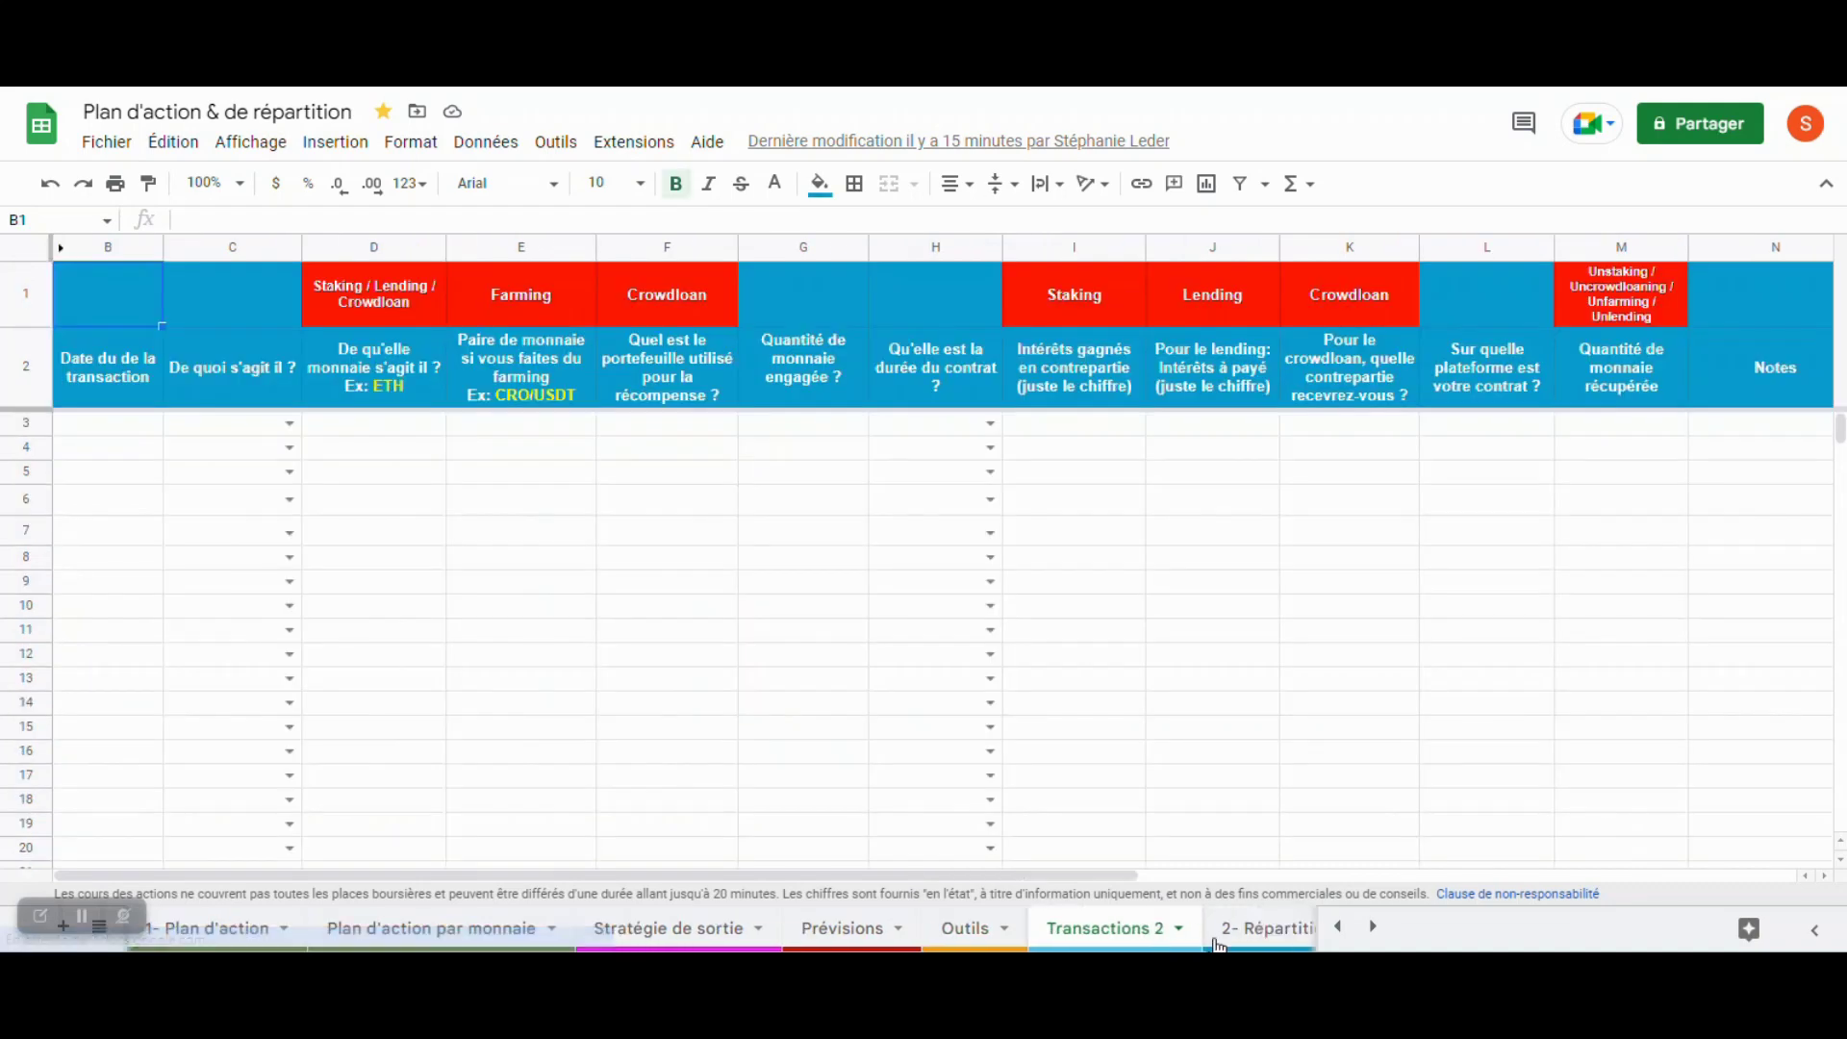
pyautogui.click(1273, 938)
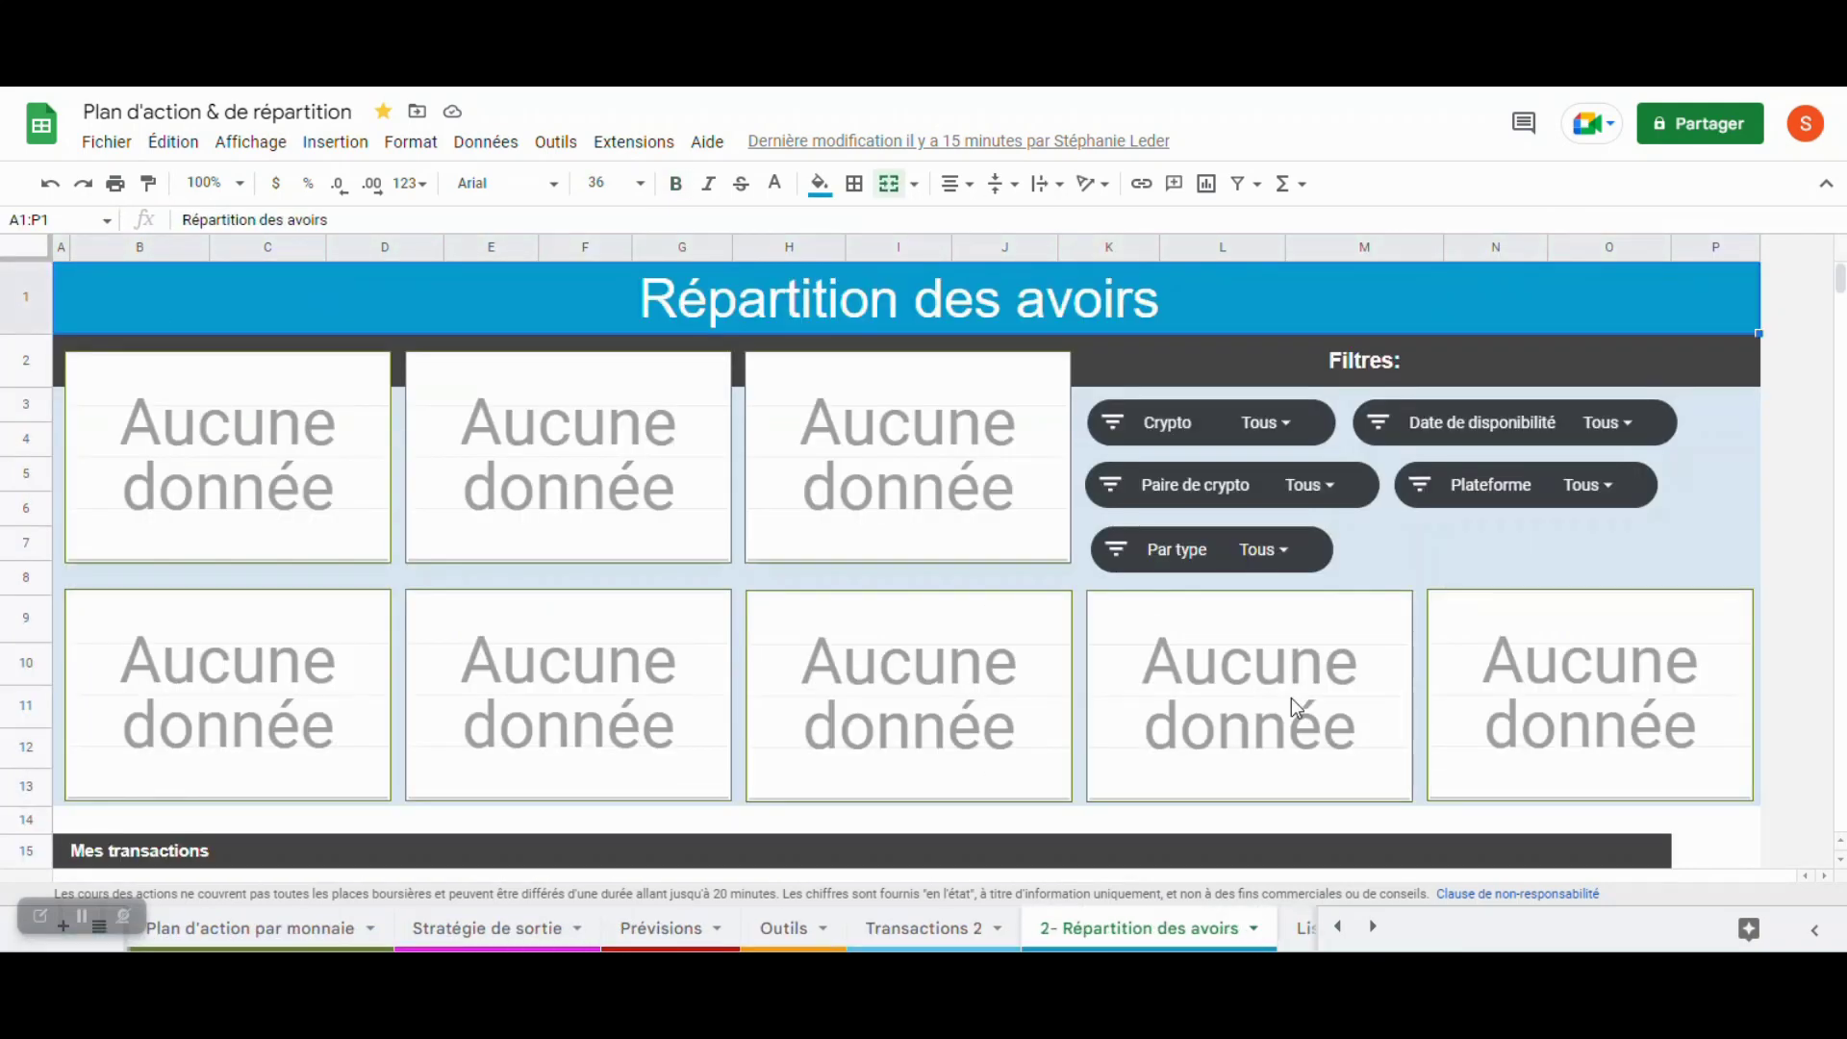
pyautogui.scroll(-1, 1291, 697)
pyautogui.scroll(1, 1291, 696)
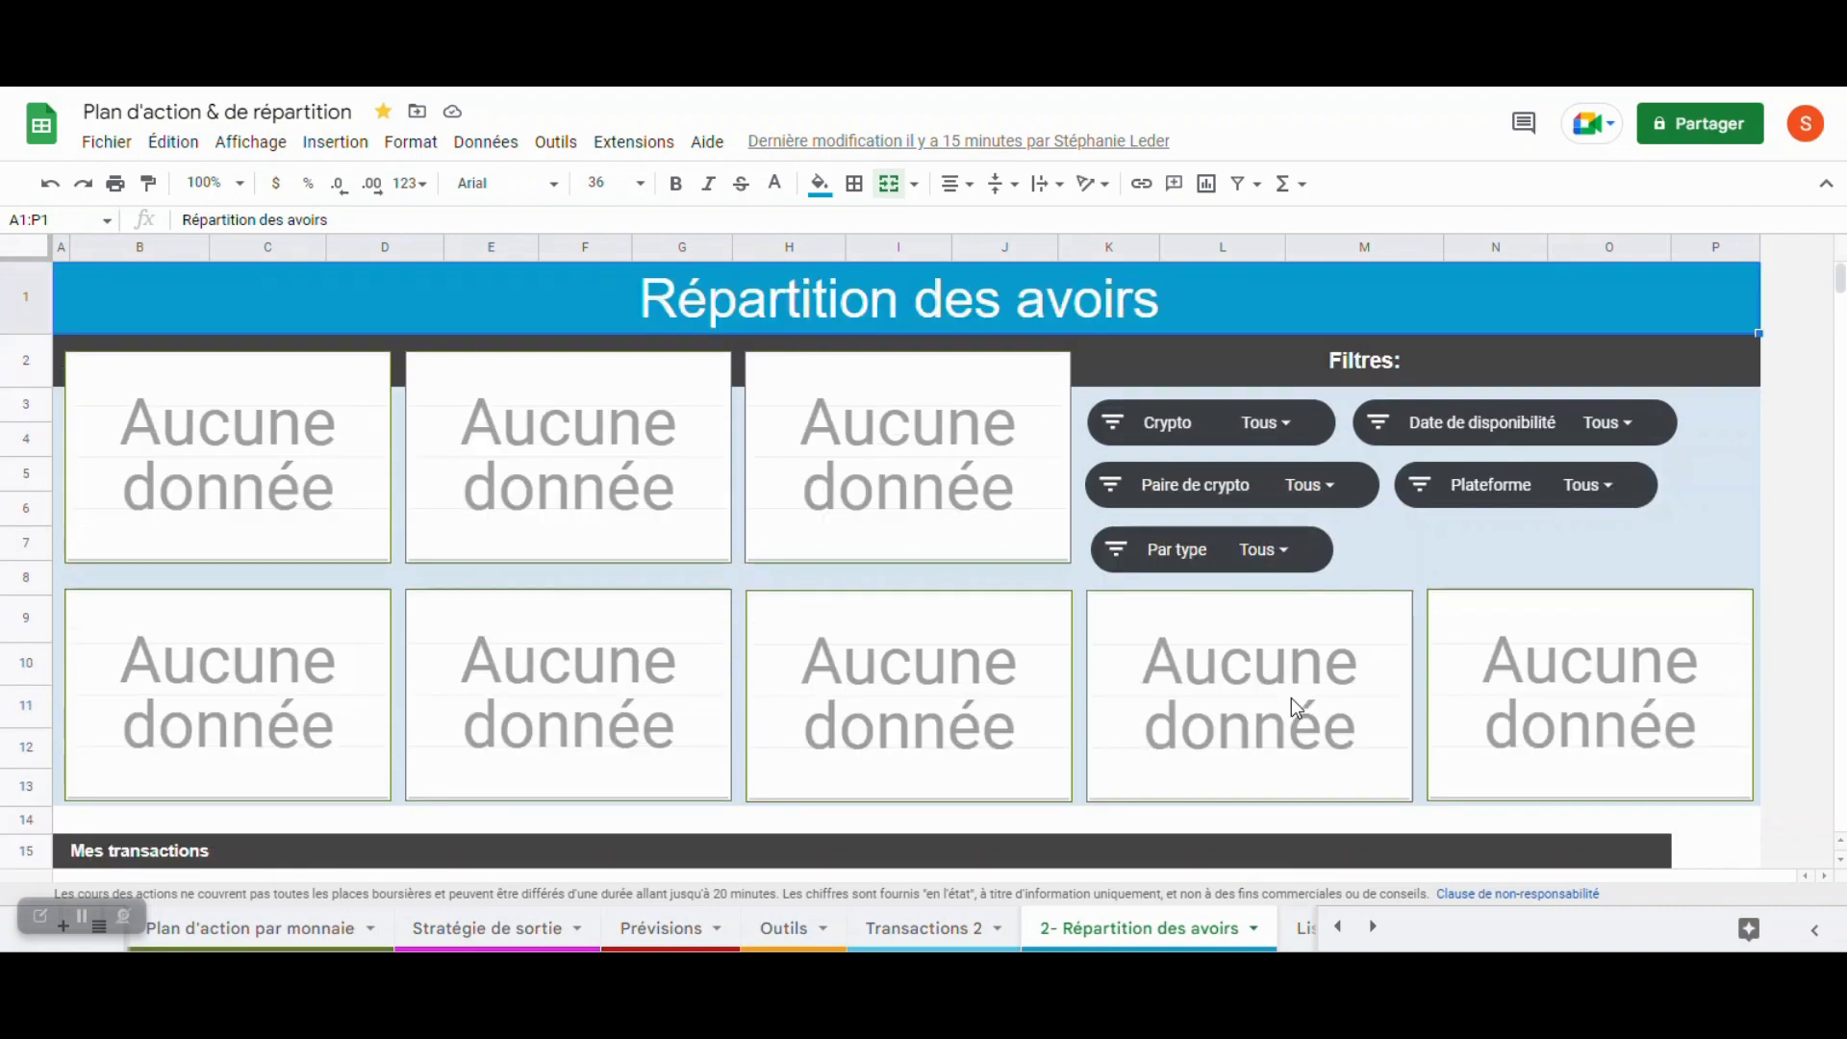
# Revisit the Prévisions sheet and the purchase and sale records on the Transactions 1 sheet
pyautogui.click(951, 930)
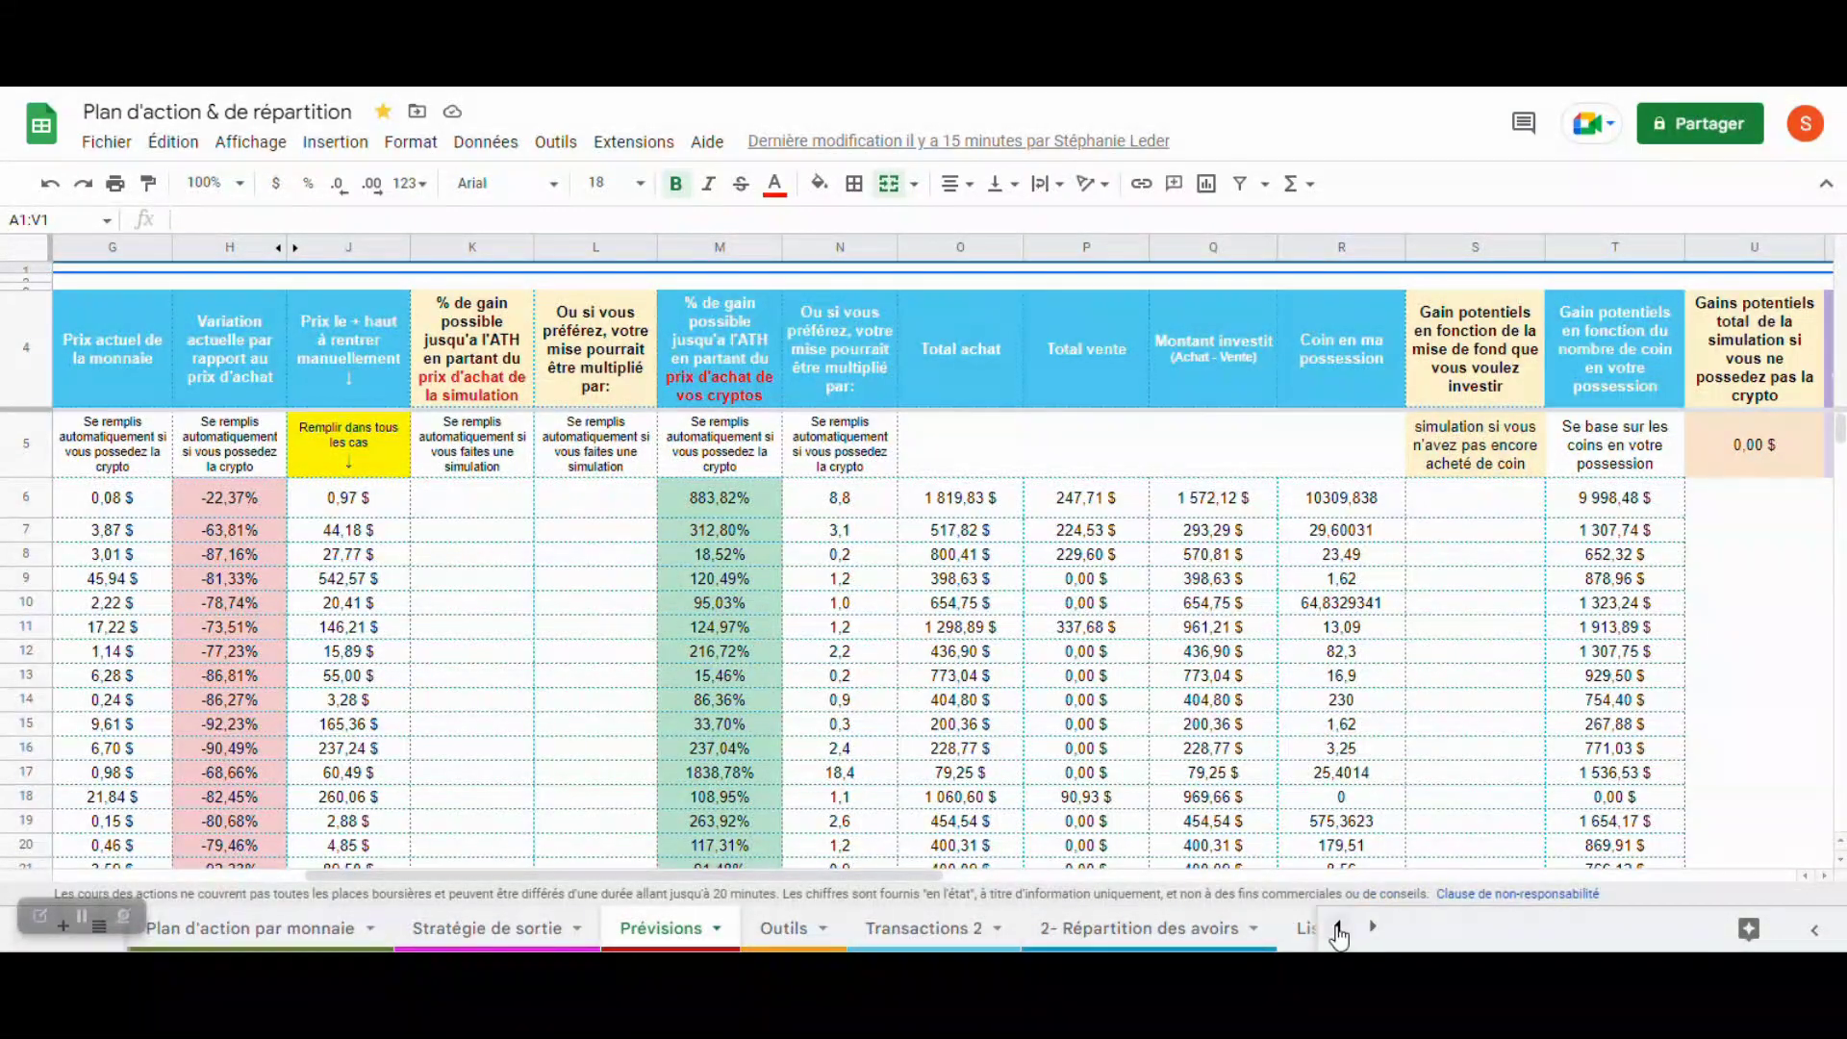
pyautogui.click(1339, 928)
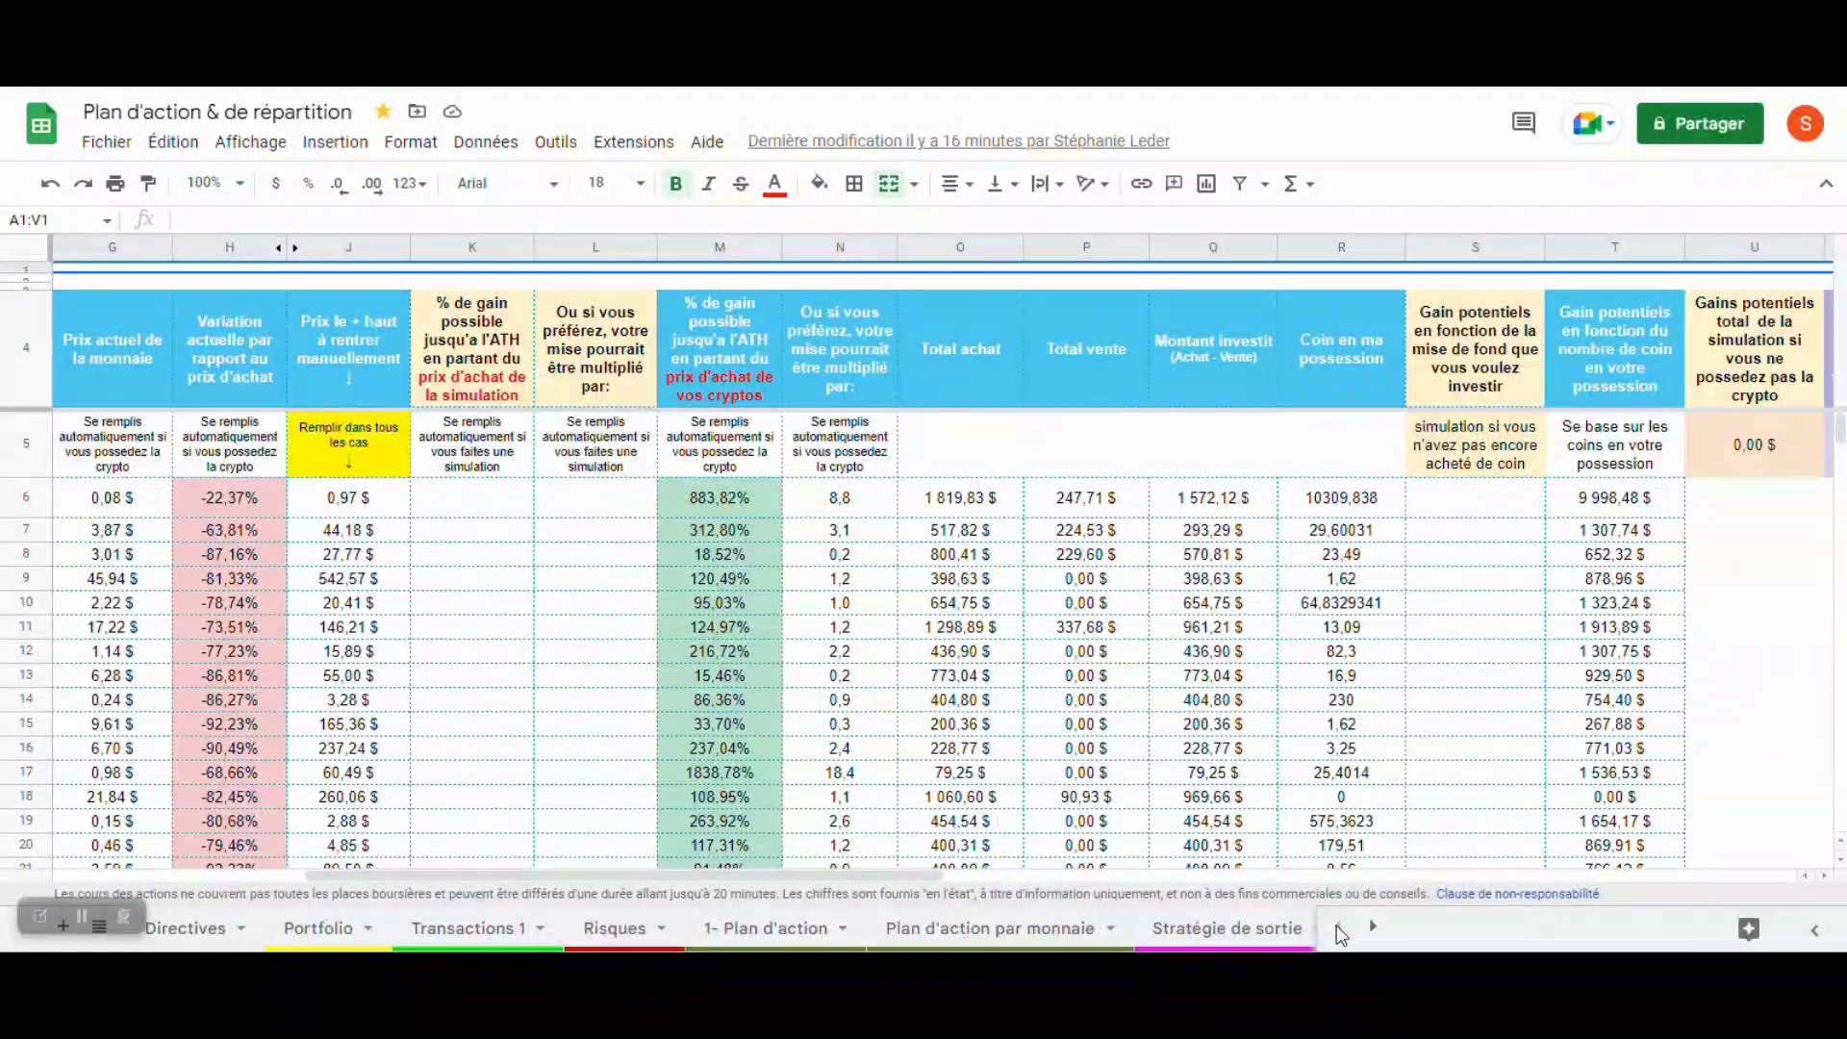
pyautogui.click(483, 930)
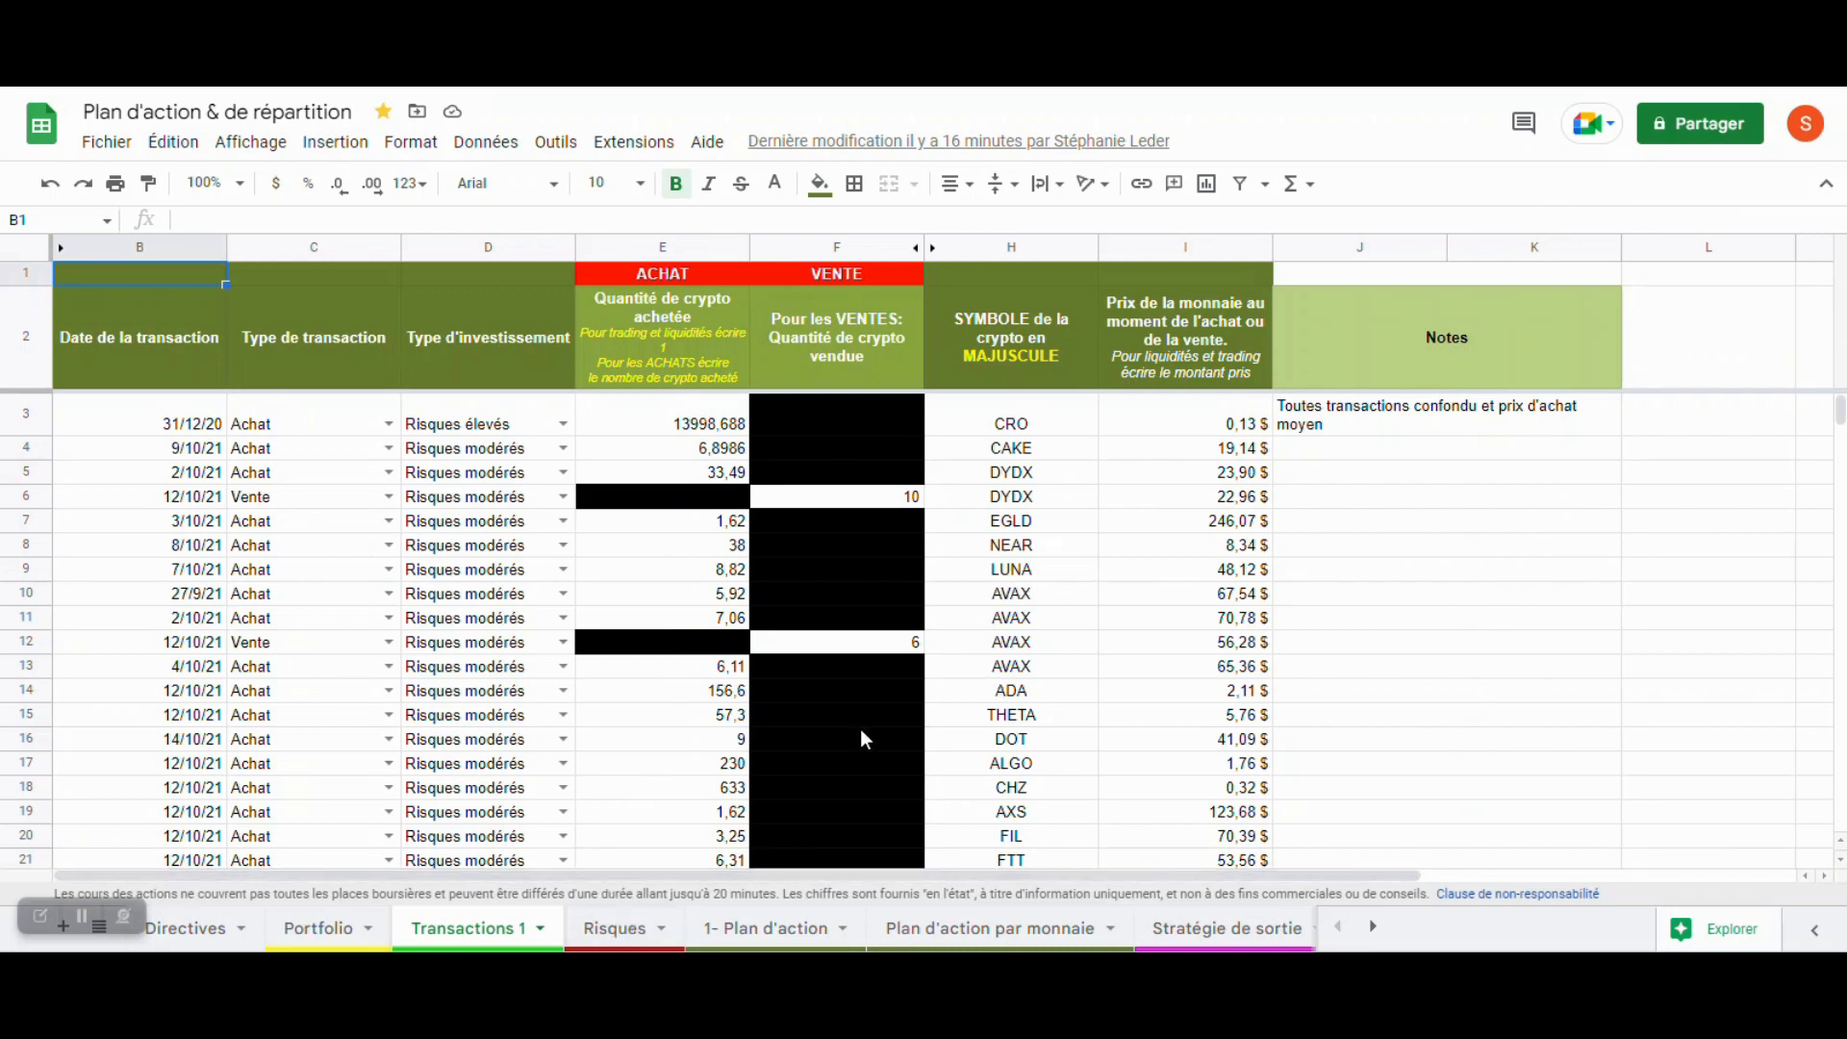
# Review the 1- Plan d'action and Risques sheets, and view the cryptocurrency investing book's Amazon page before returning to the spreadsheet
pyautogui.click(742, 945)
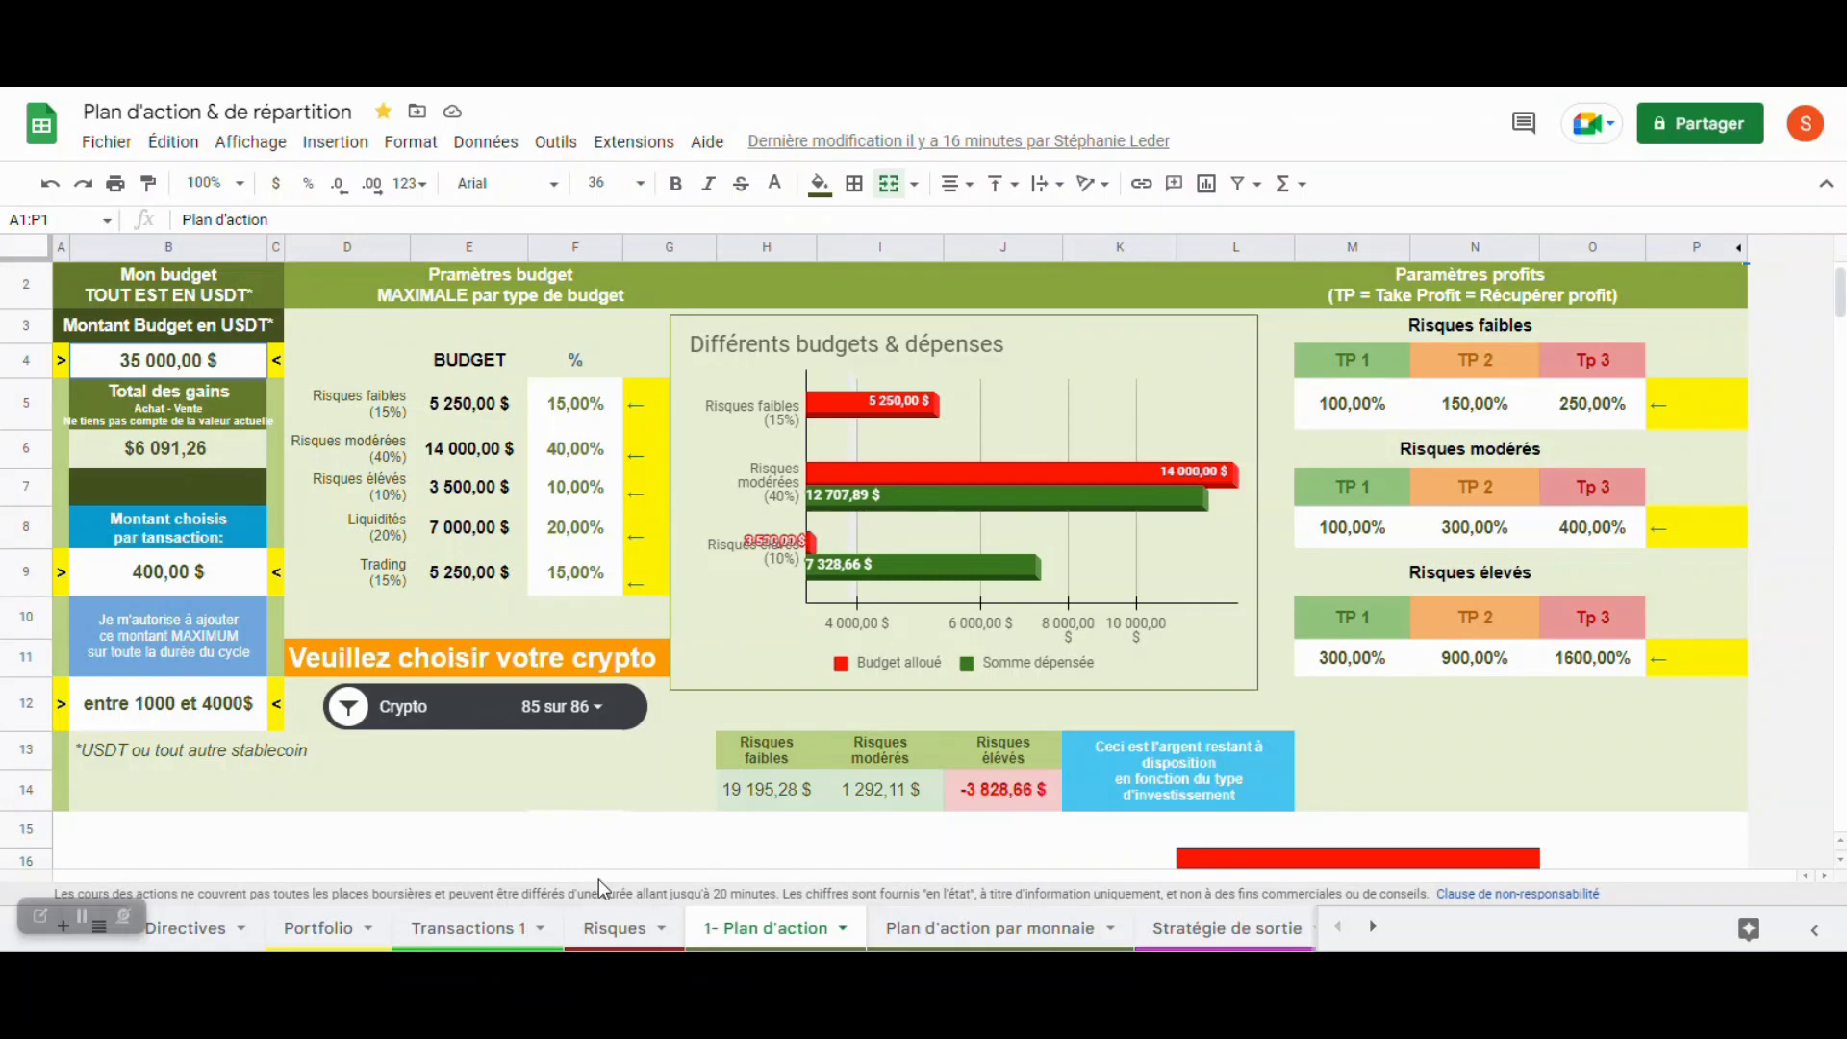
pyautogui.click(614, 929)
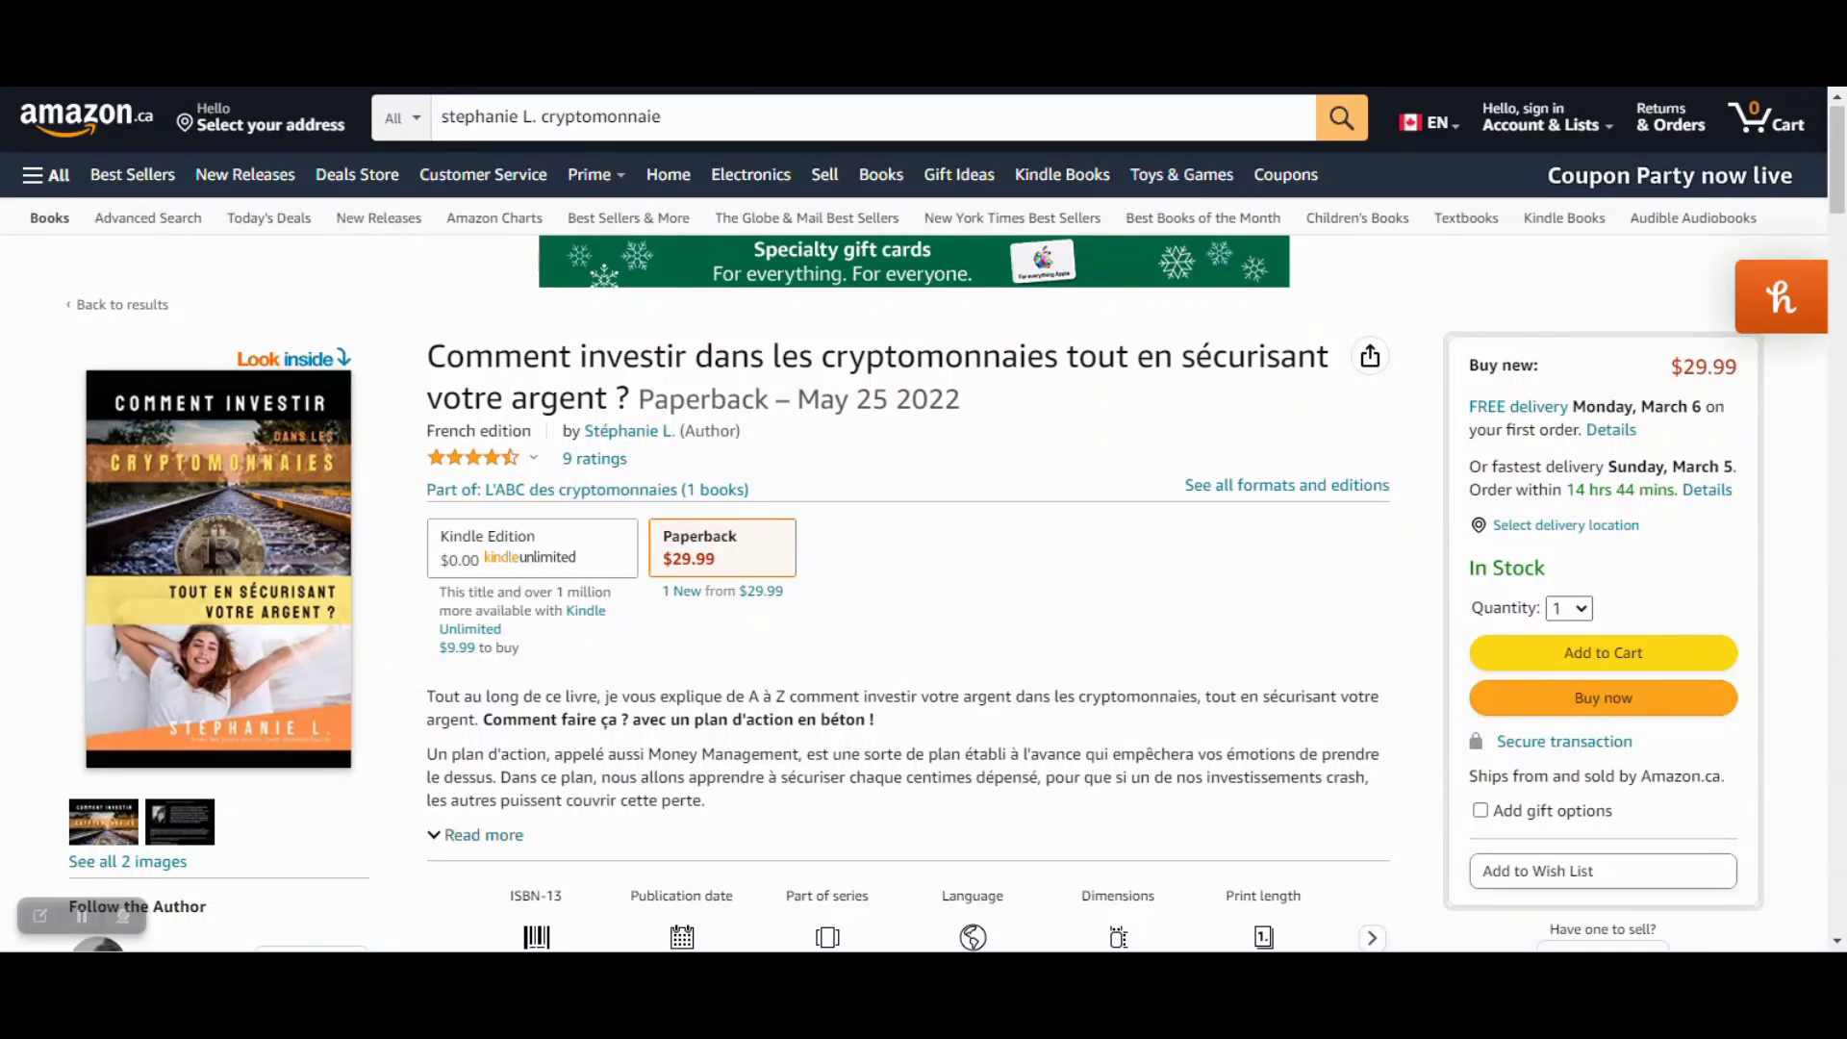
pyautogui.hotkey('alt', 'Tab')
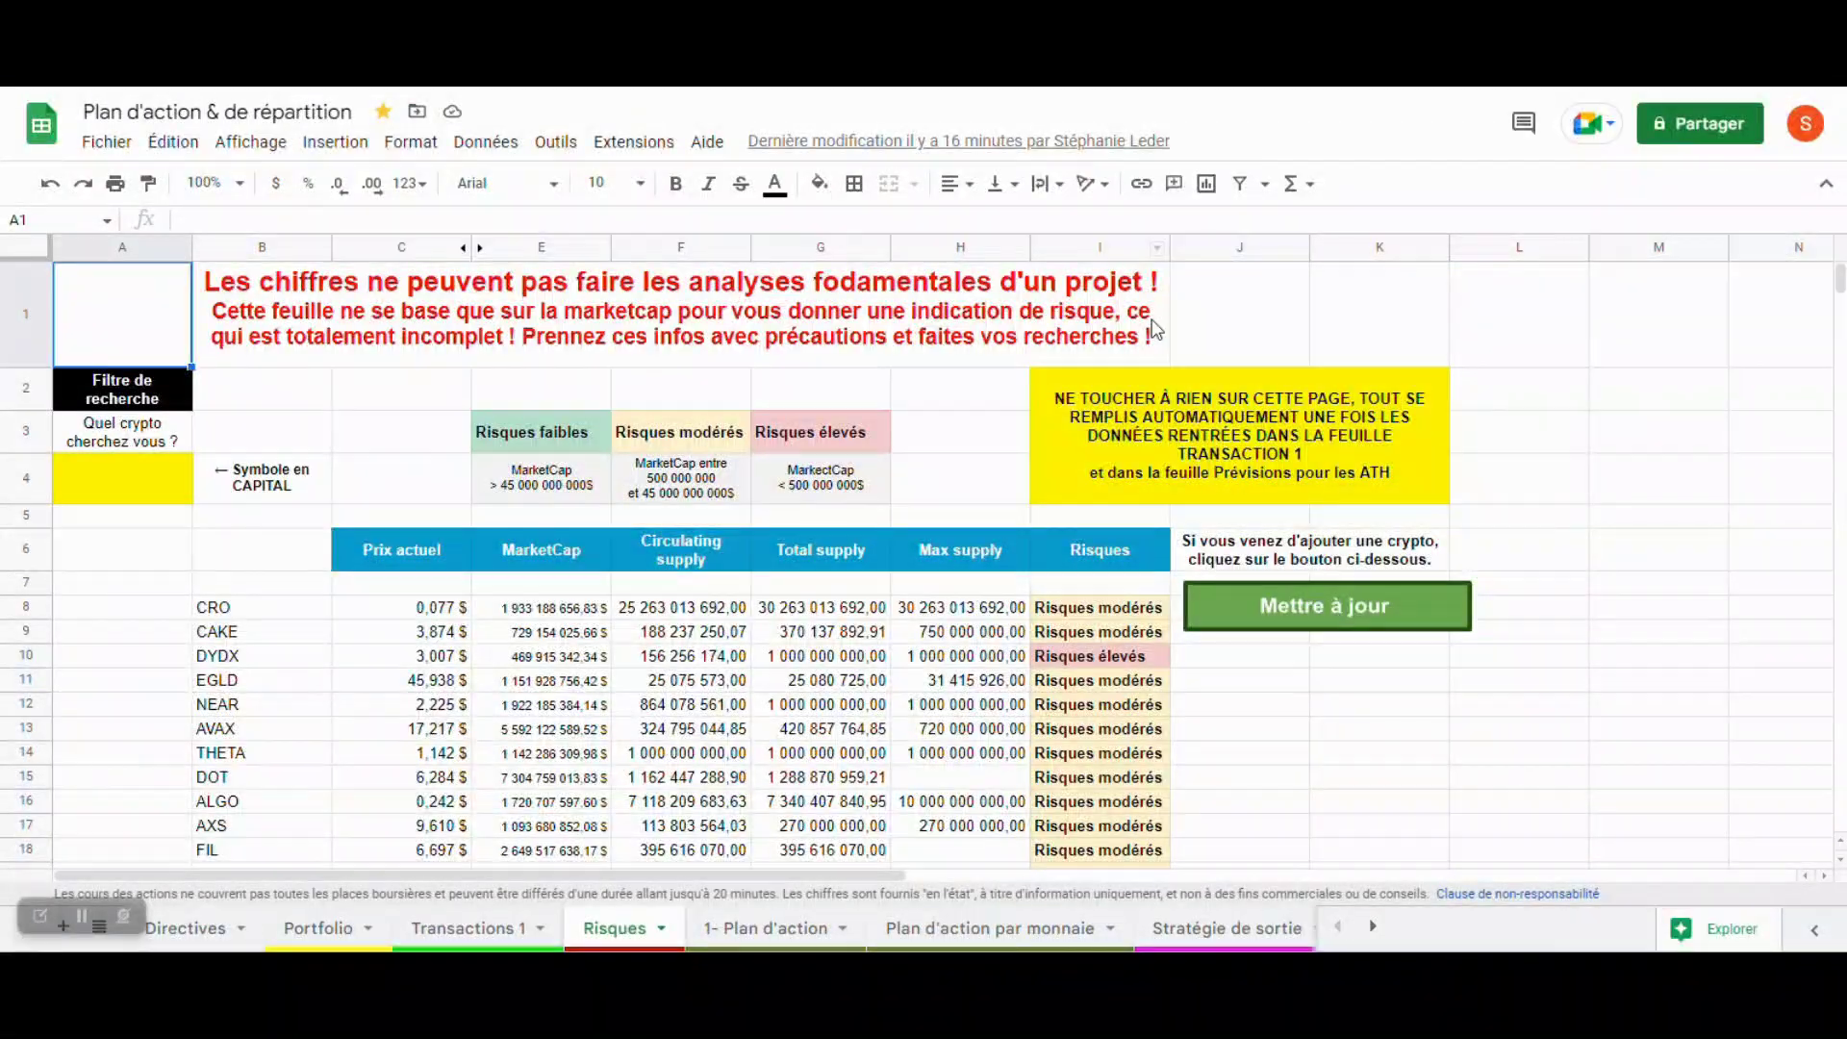
# Examine the Portfolio sheet's allocation pie charts, colour legend and holdings table
pyautogui.click(318, 927)
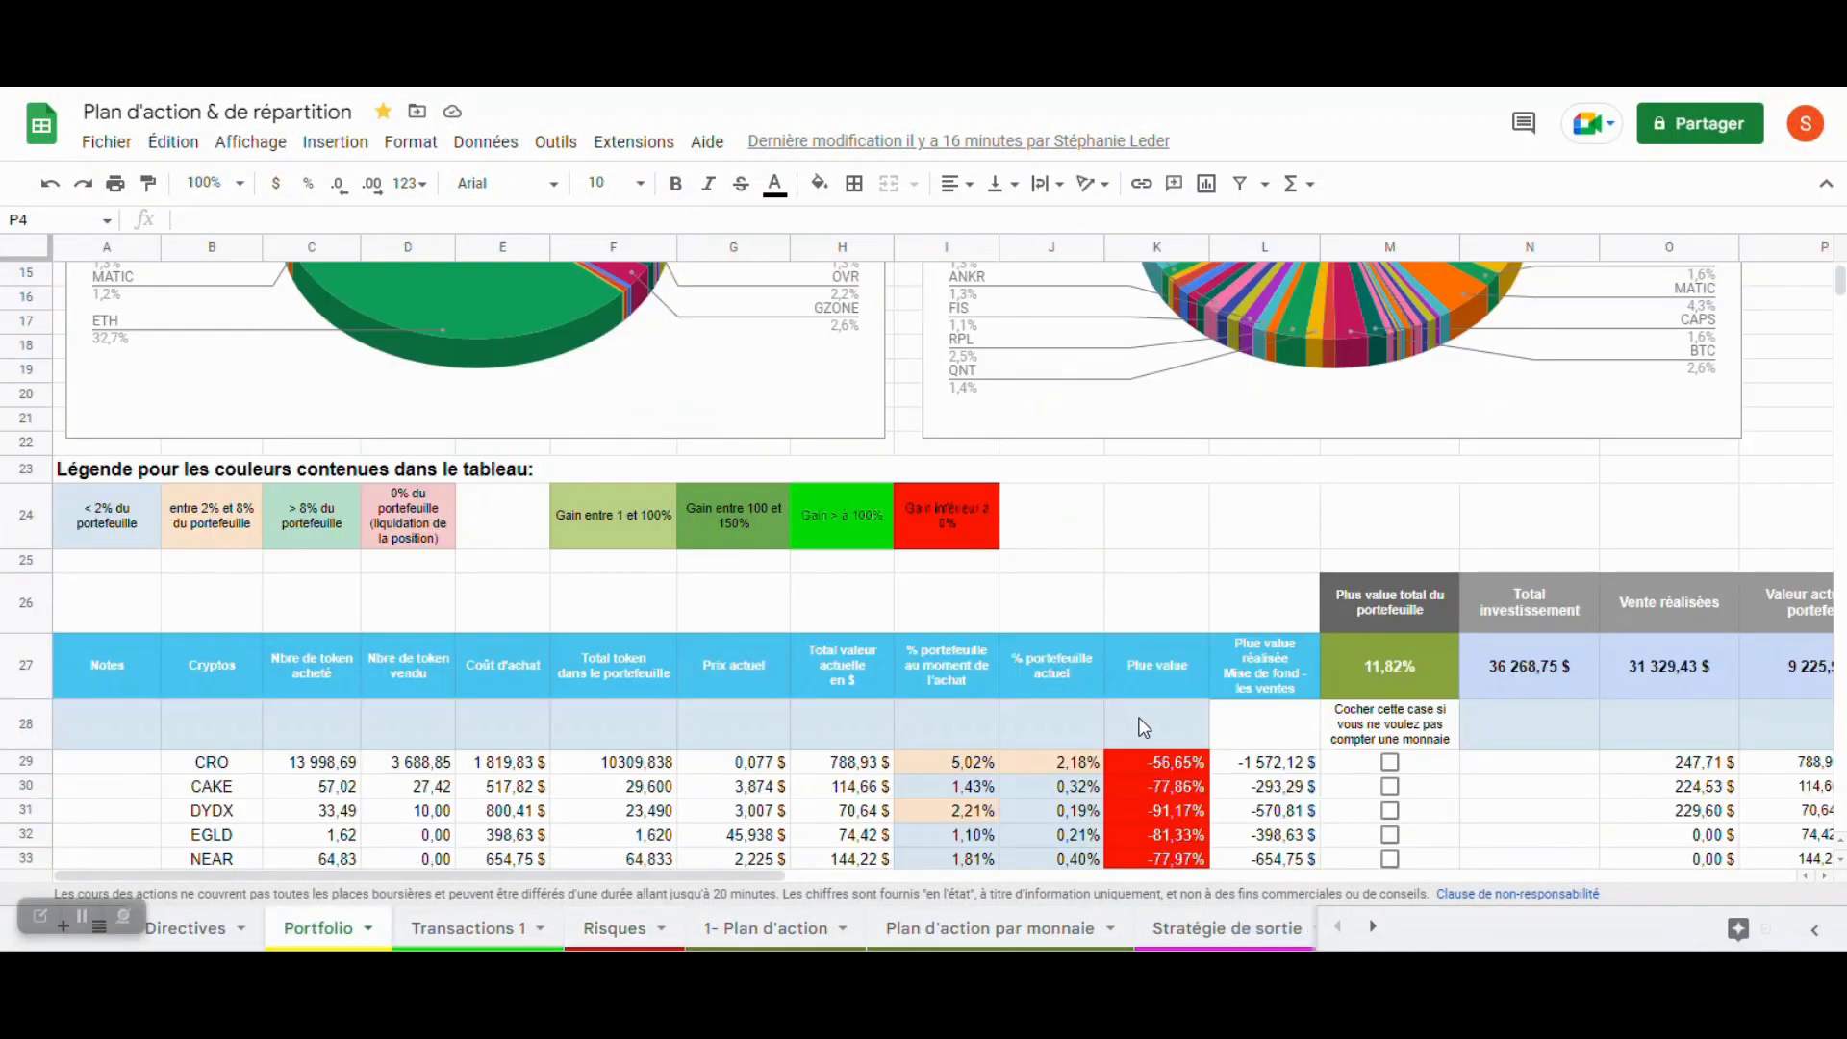
pyautogui.scroll(5, 1545, 489)
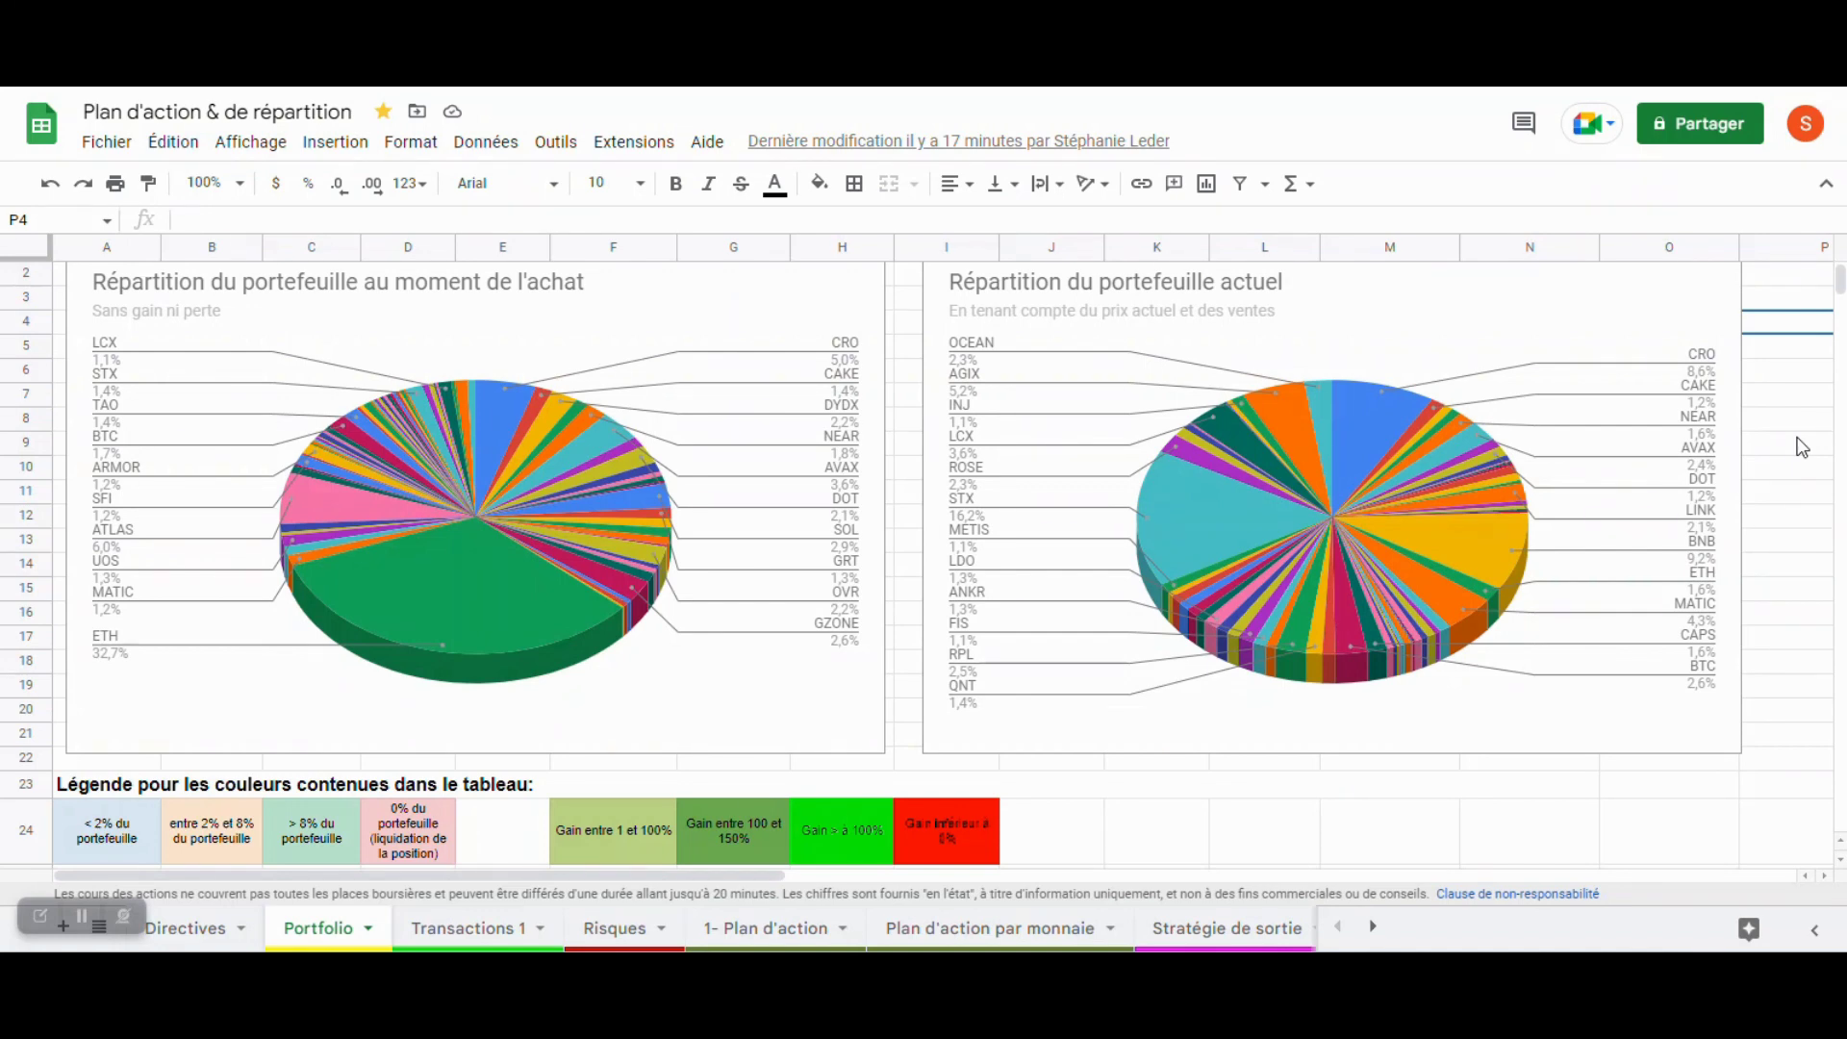
pyautogui.scroll(-5, 1801, 447)
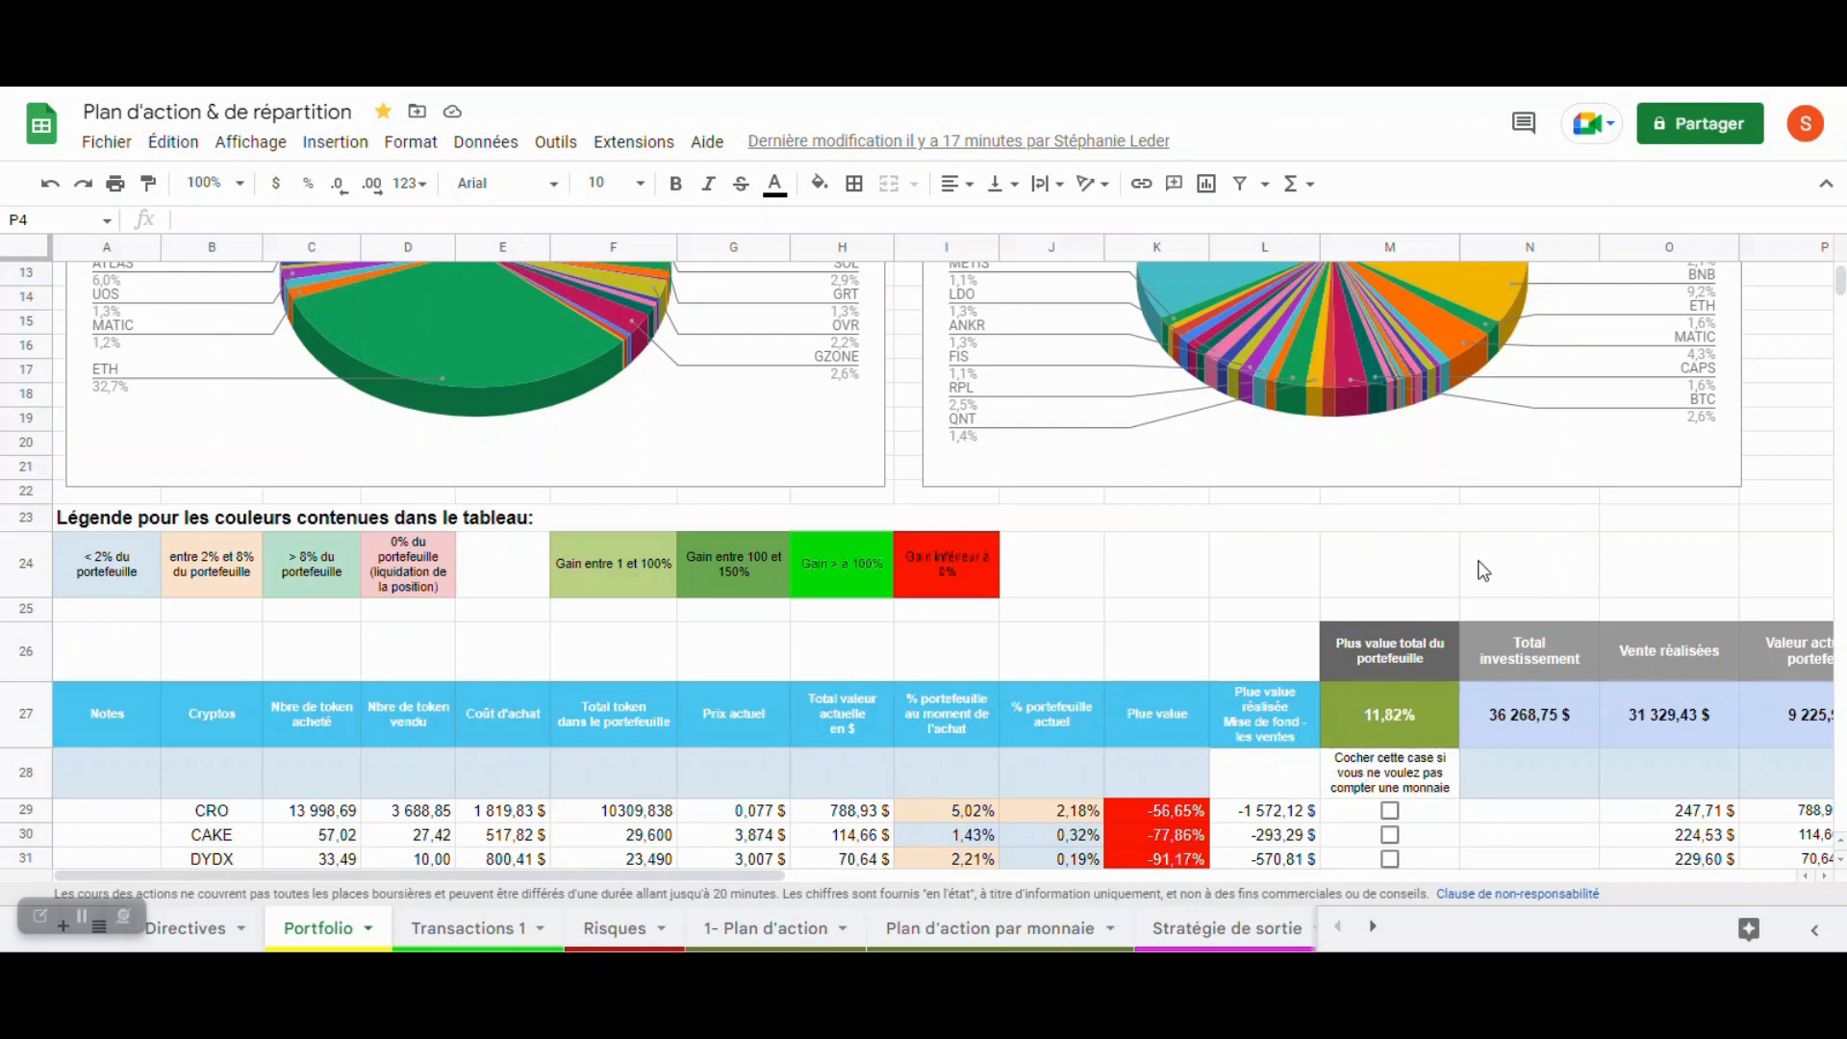
pyautogui.scroll(4, 1483, 571)
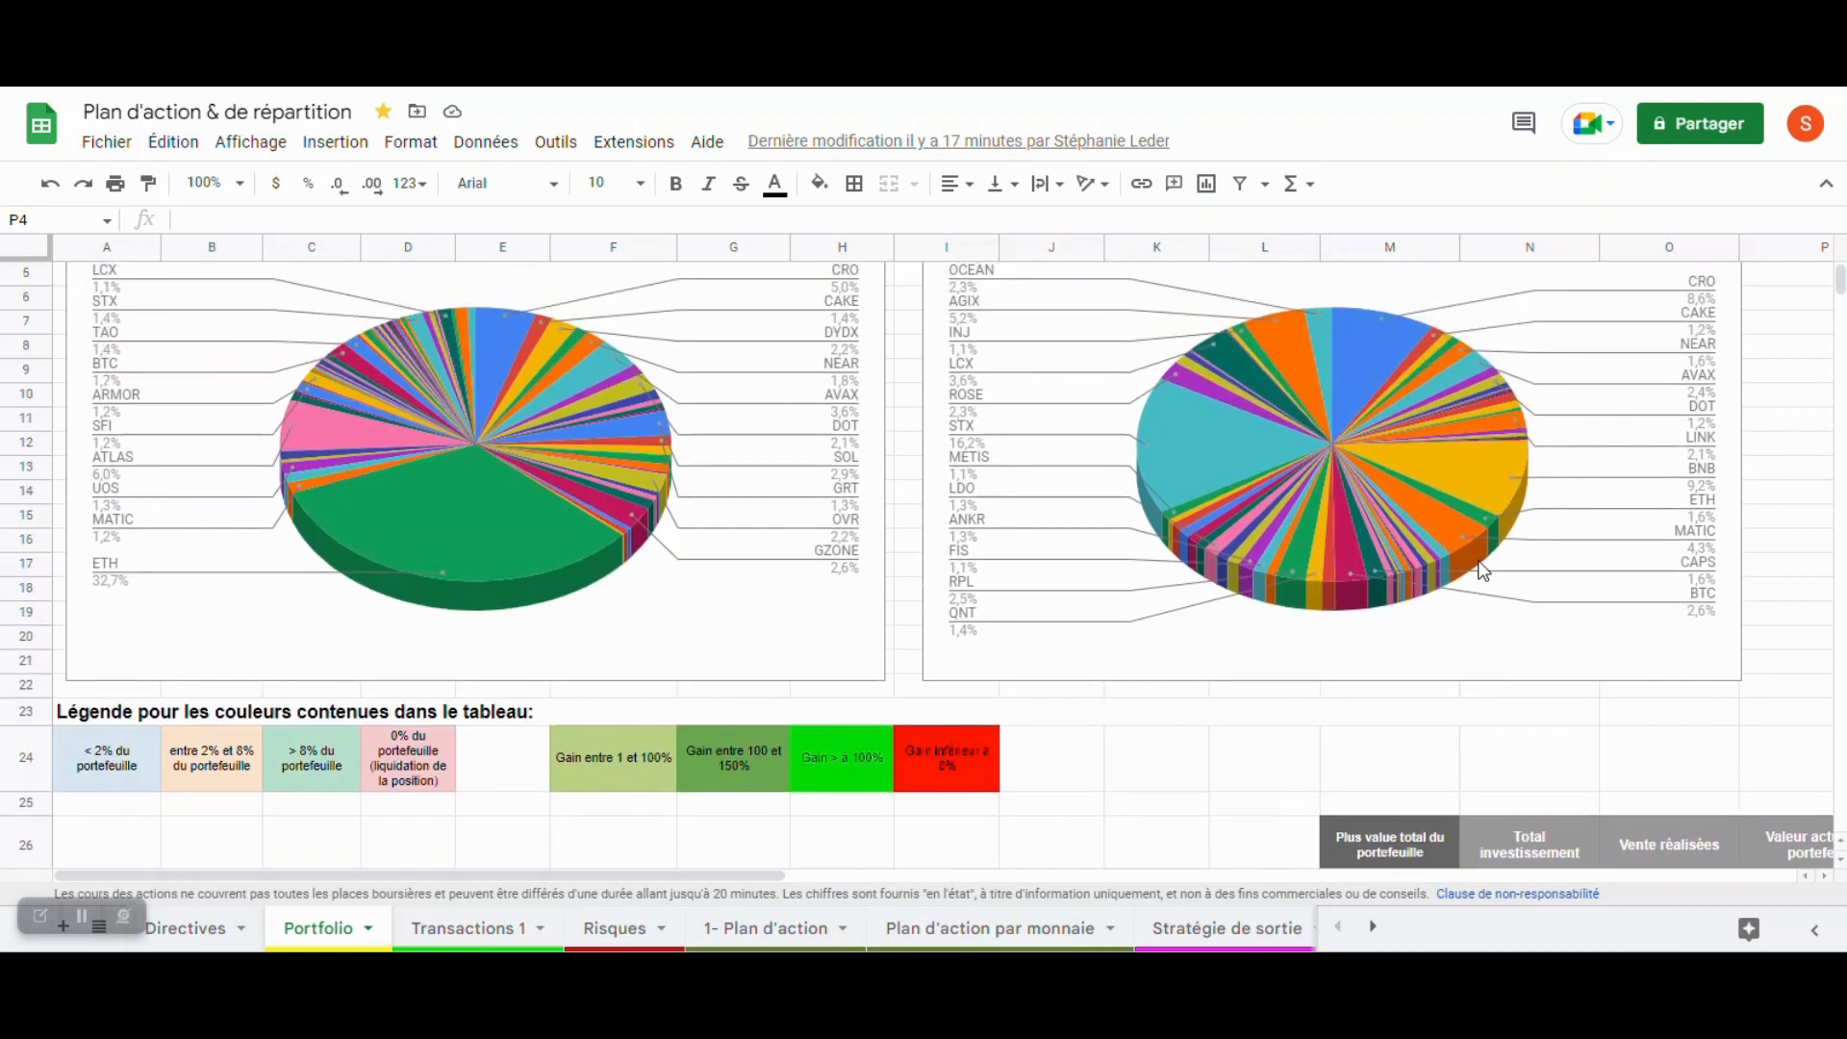
pyautogui.scroll(1, 1483, 571)
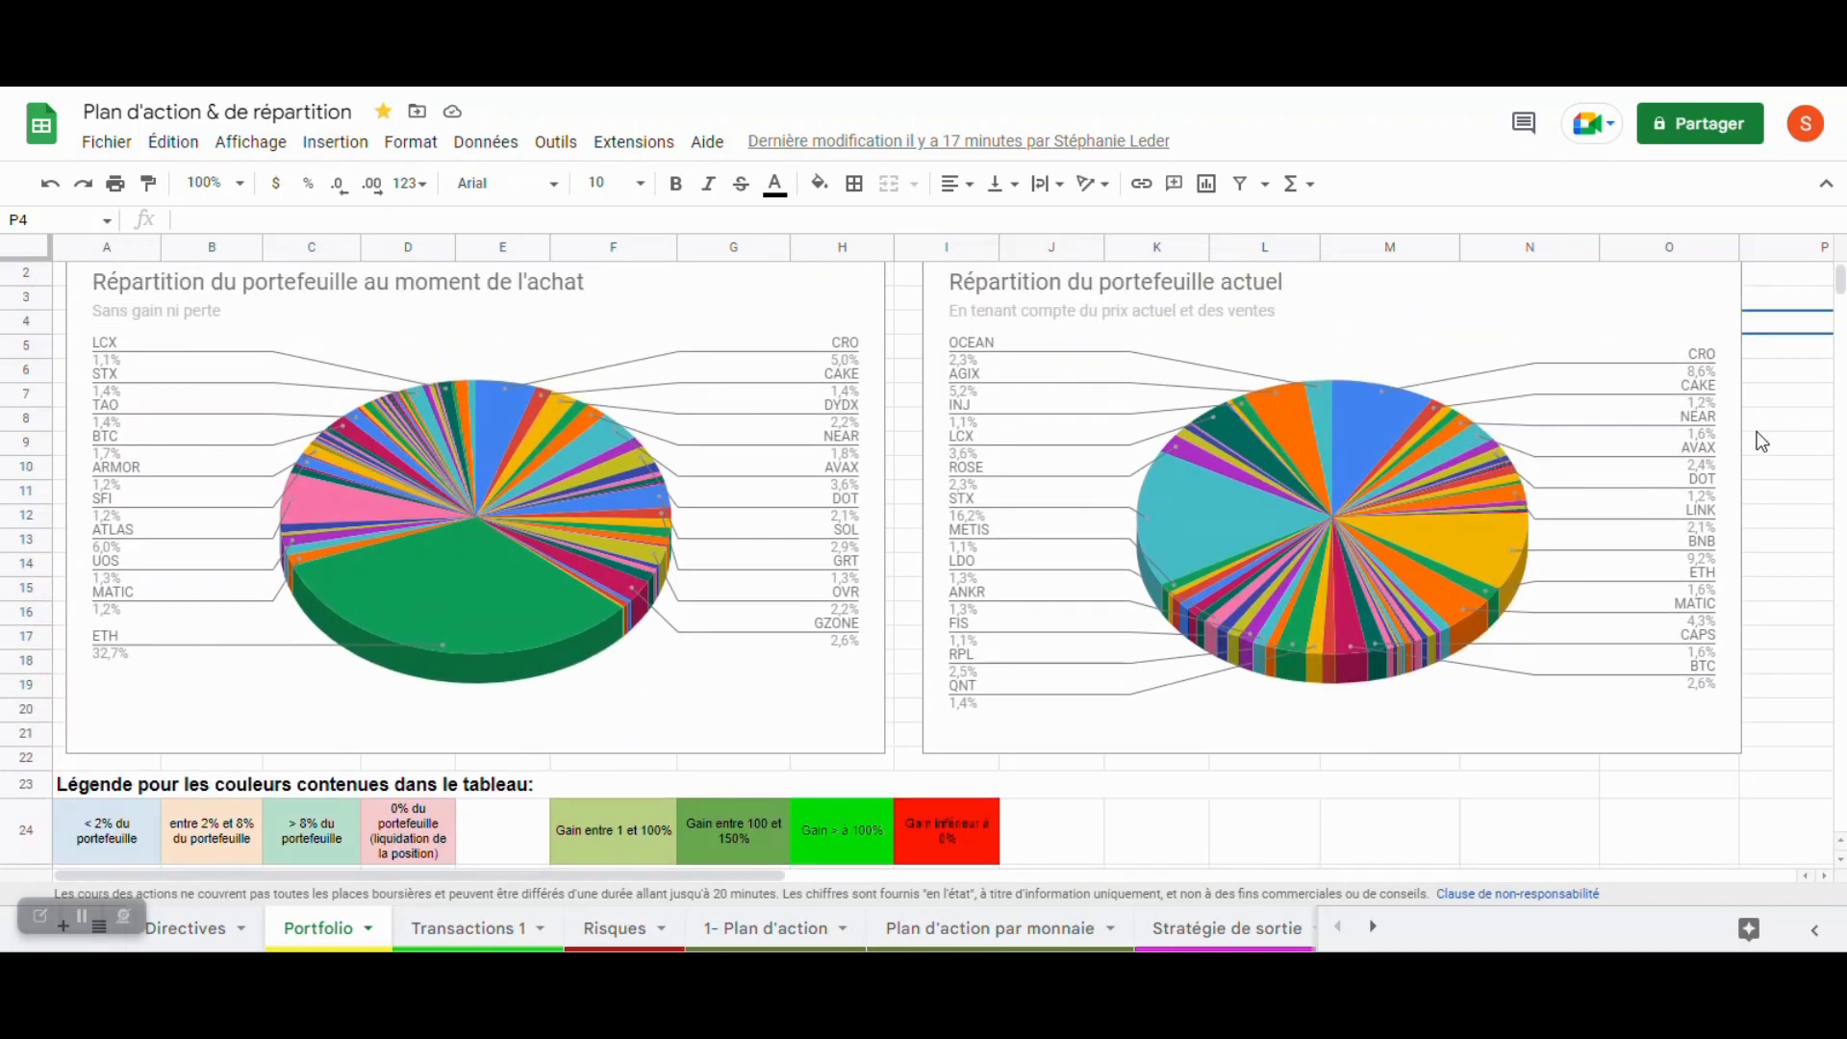